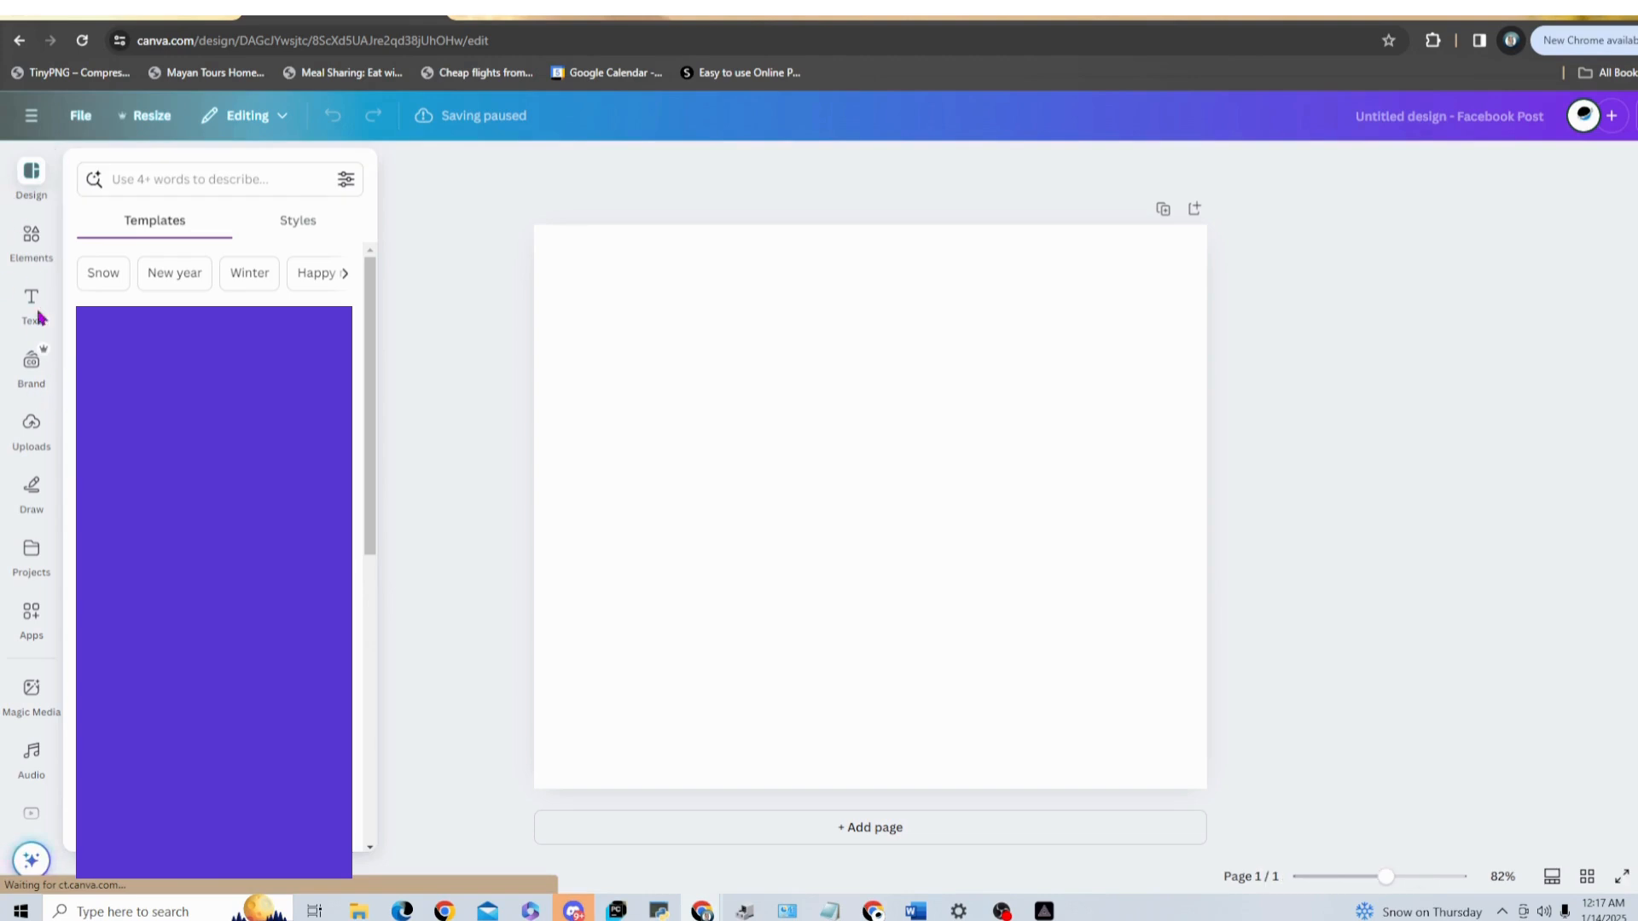
# Step: Open the self-recording studio from the design's uploads
pyautogui.click(28, 431)
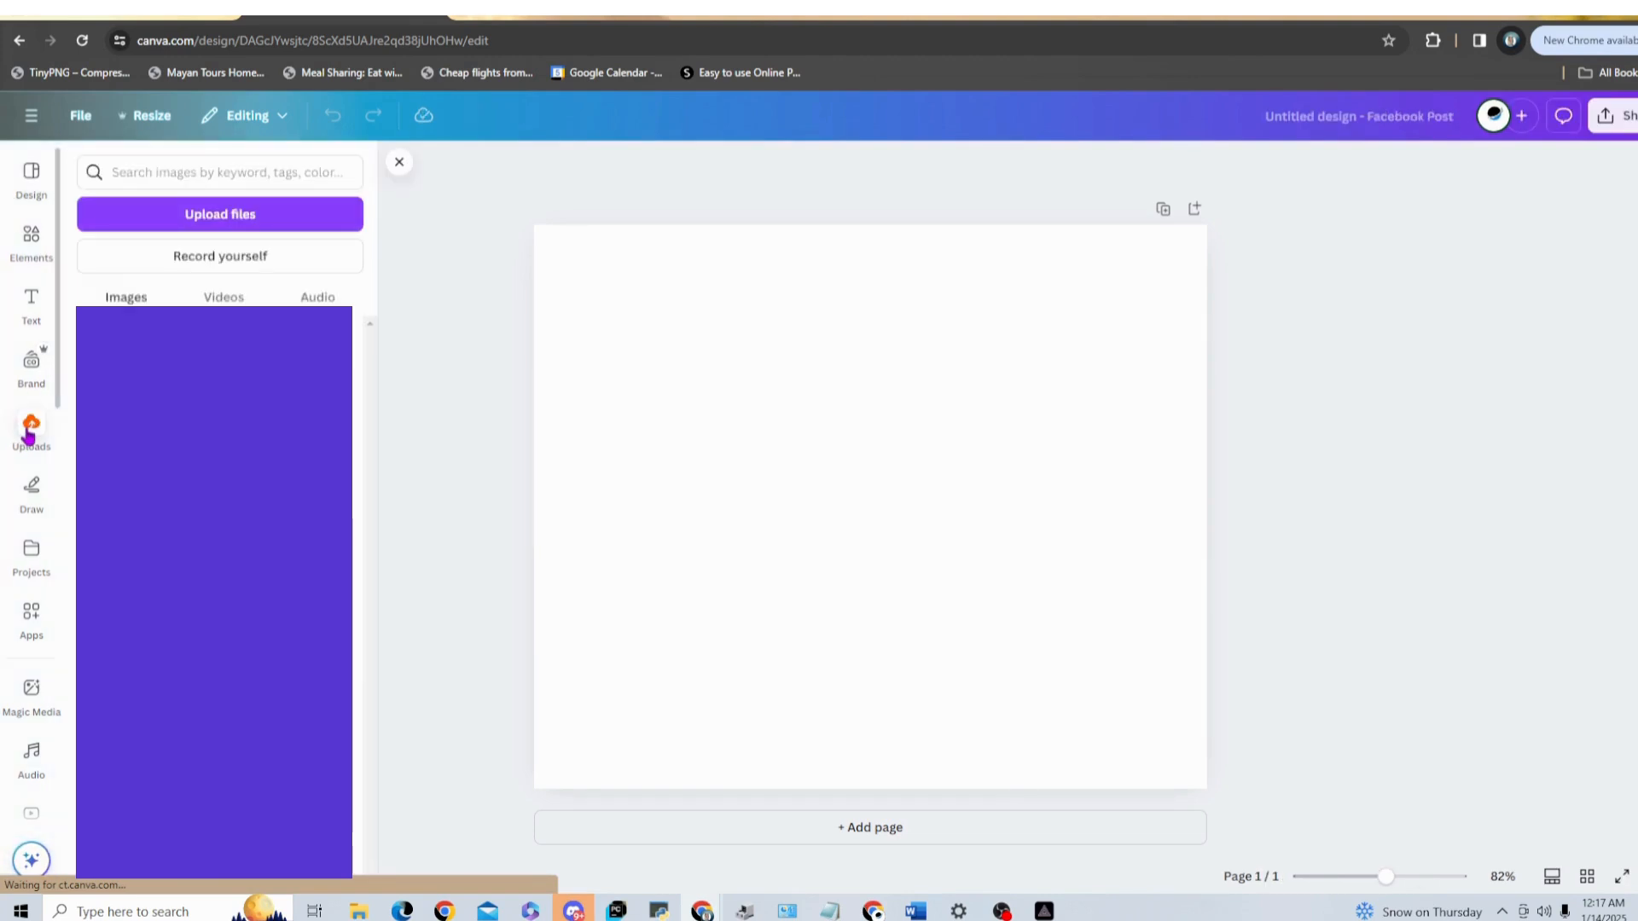
pyautogui.click(221, 258)
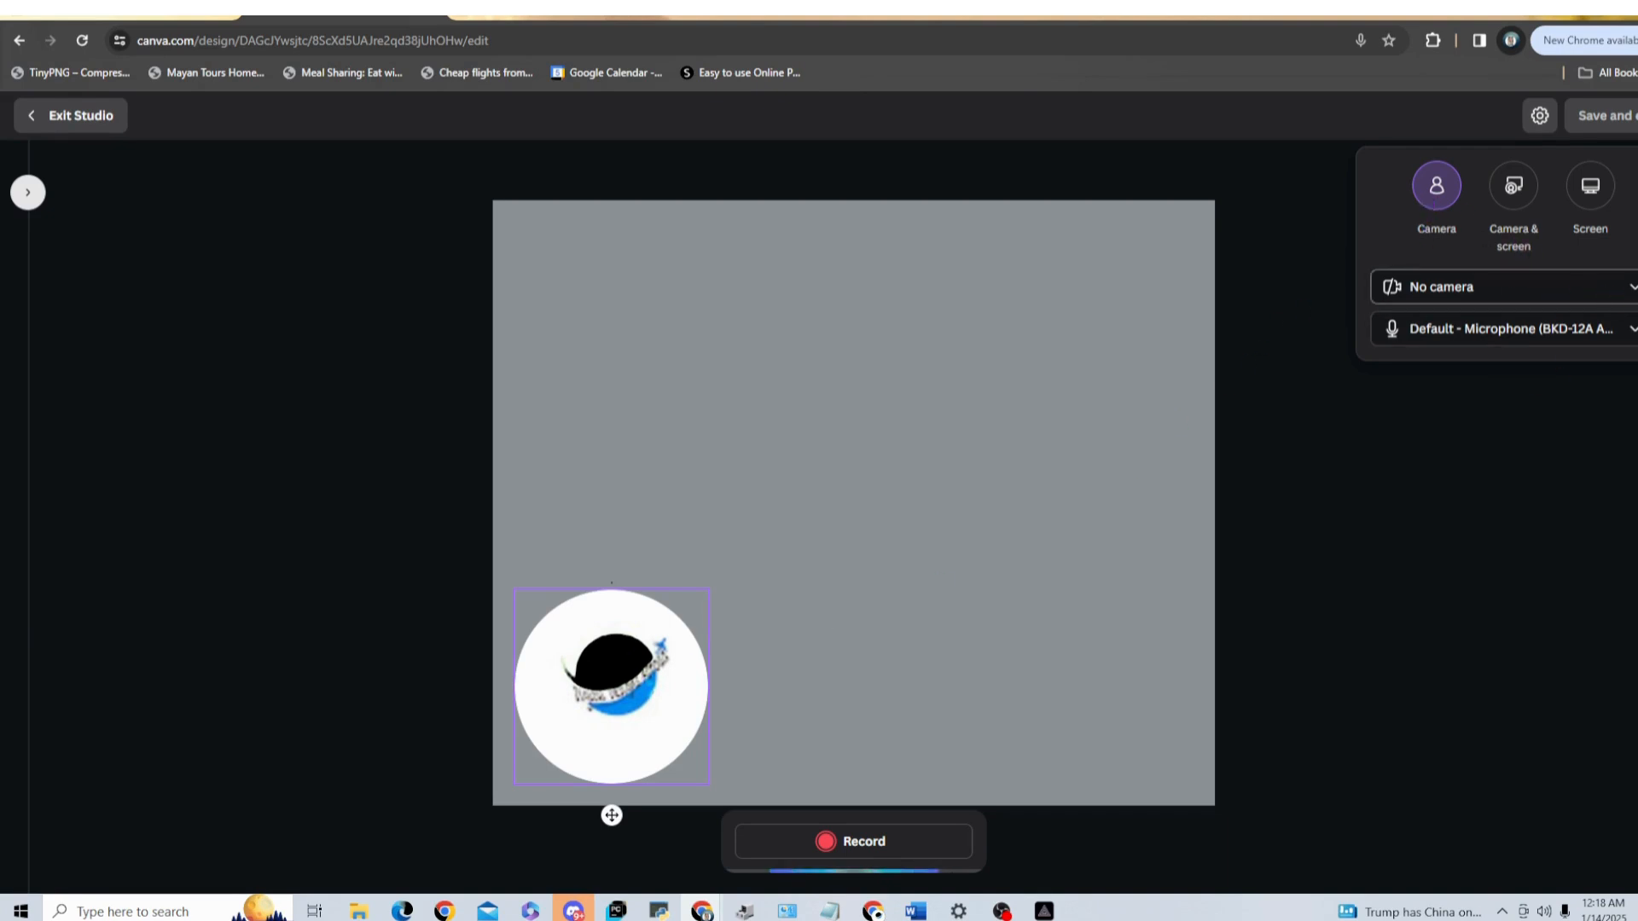
# Step: Select the HP 2.0MP High Definition Webcam as the recording camera
pyautogui.click(1631, 288)
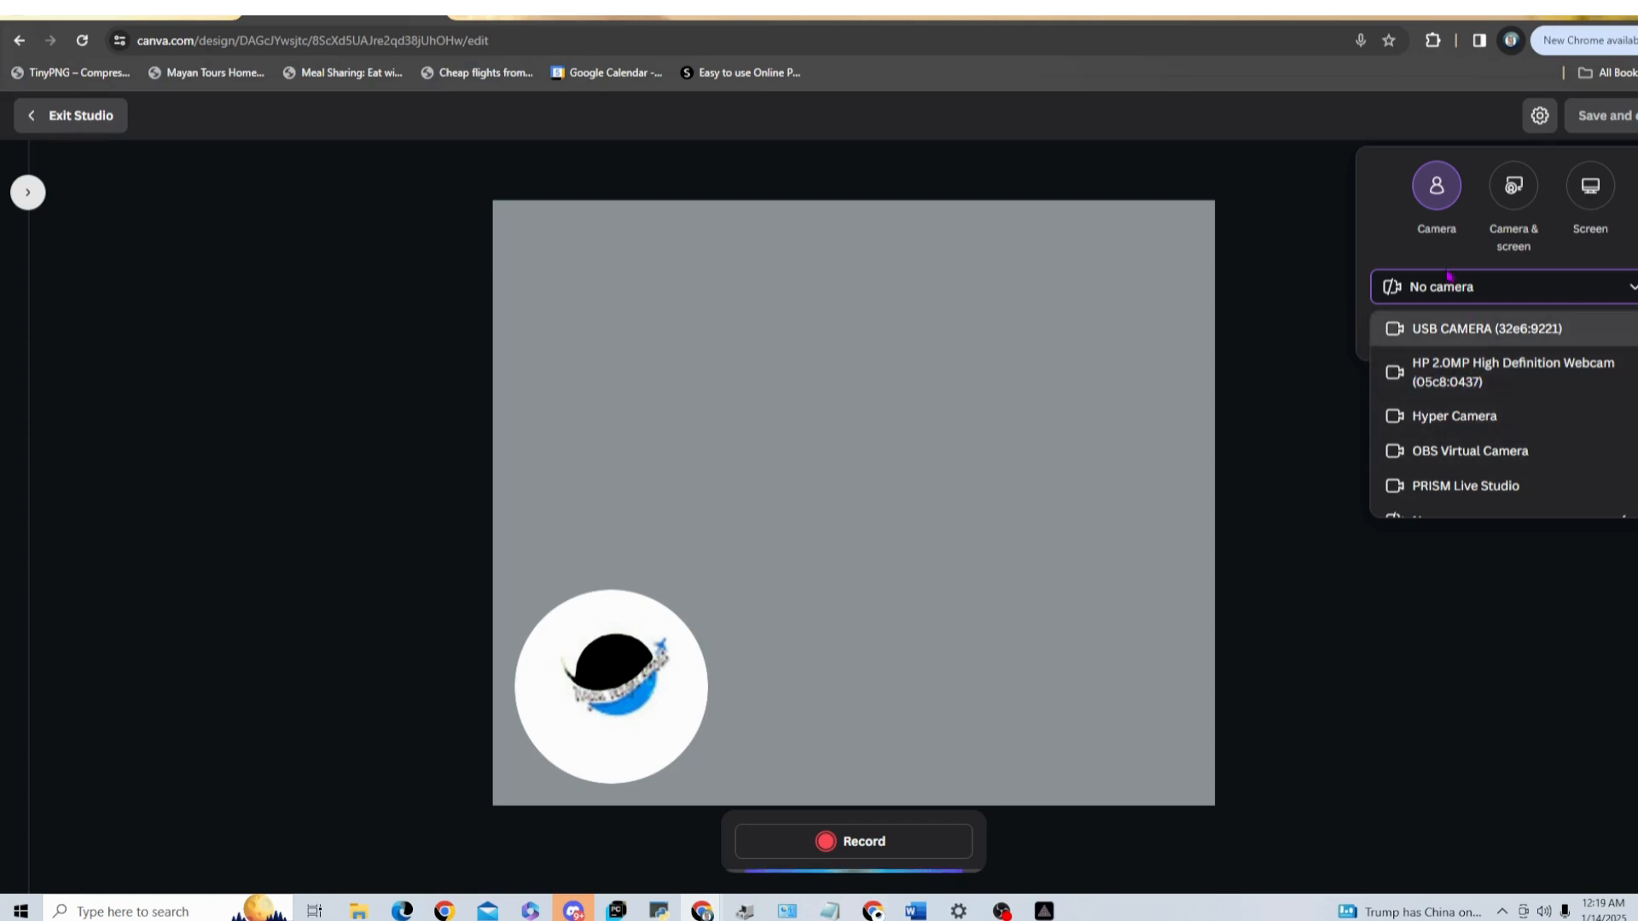
pyautogui.click(1482, 368)
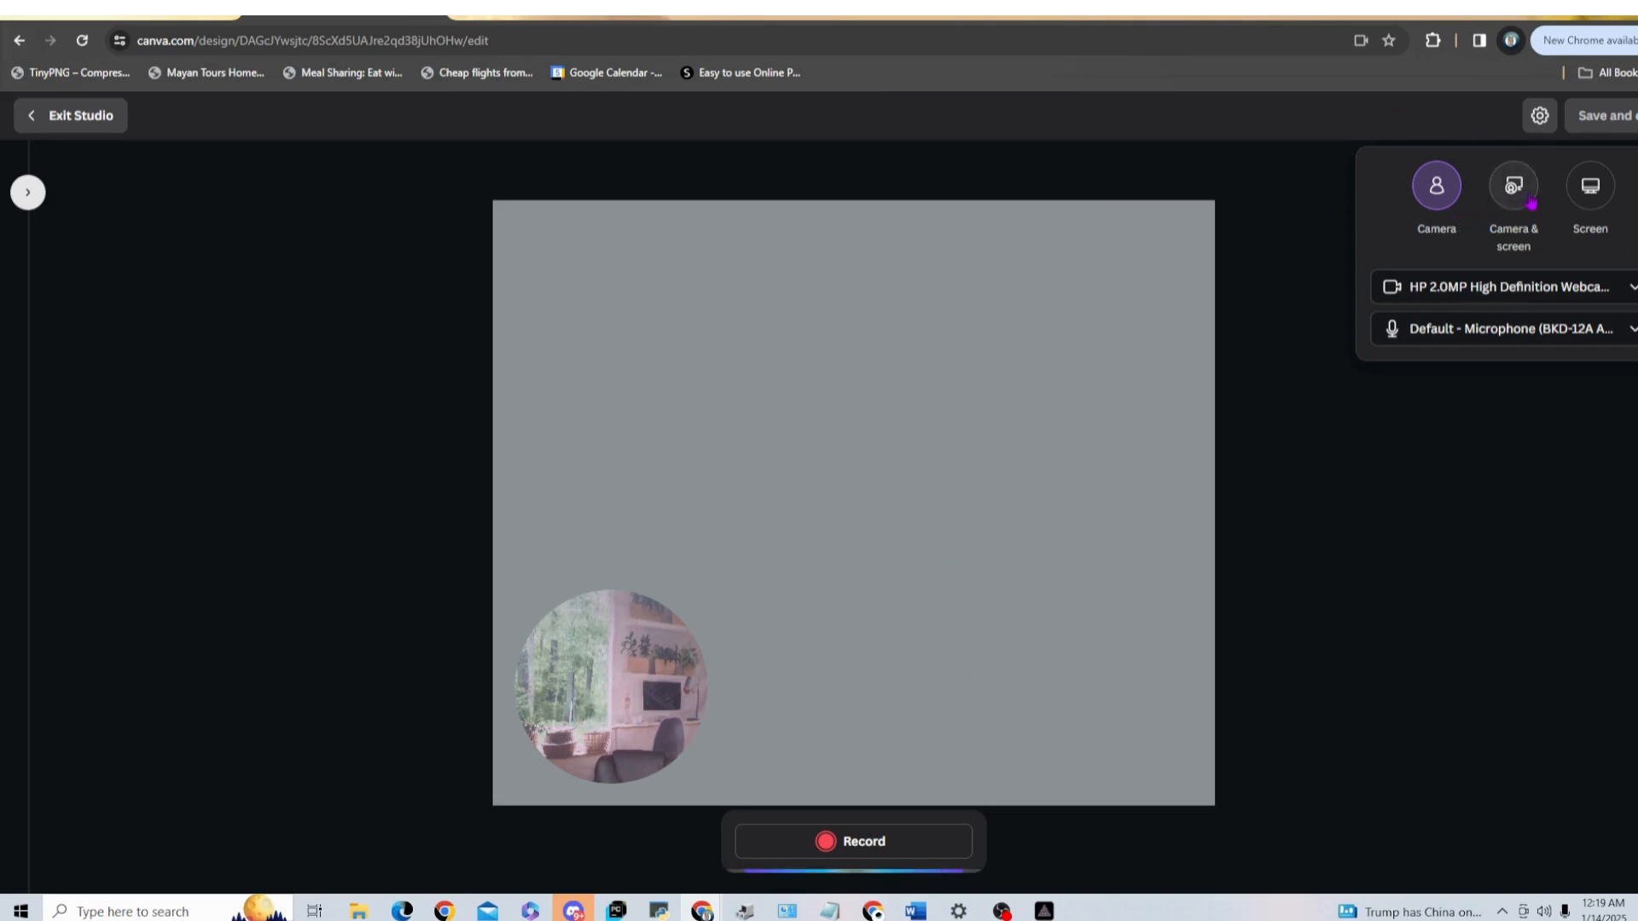
pyautogui.click(1592, 186)
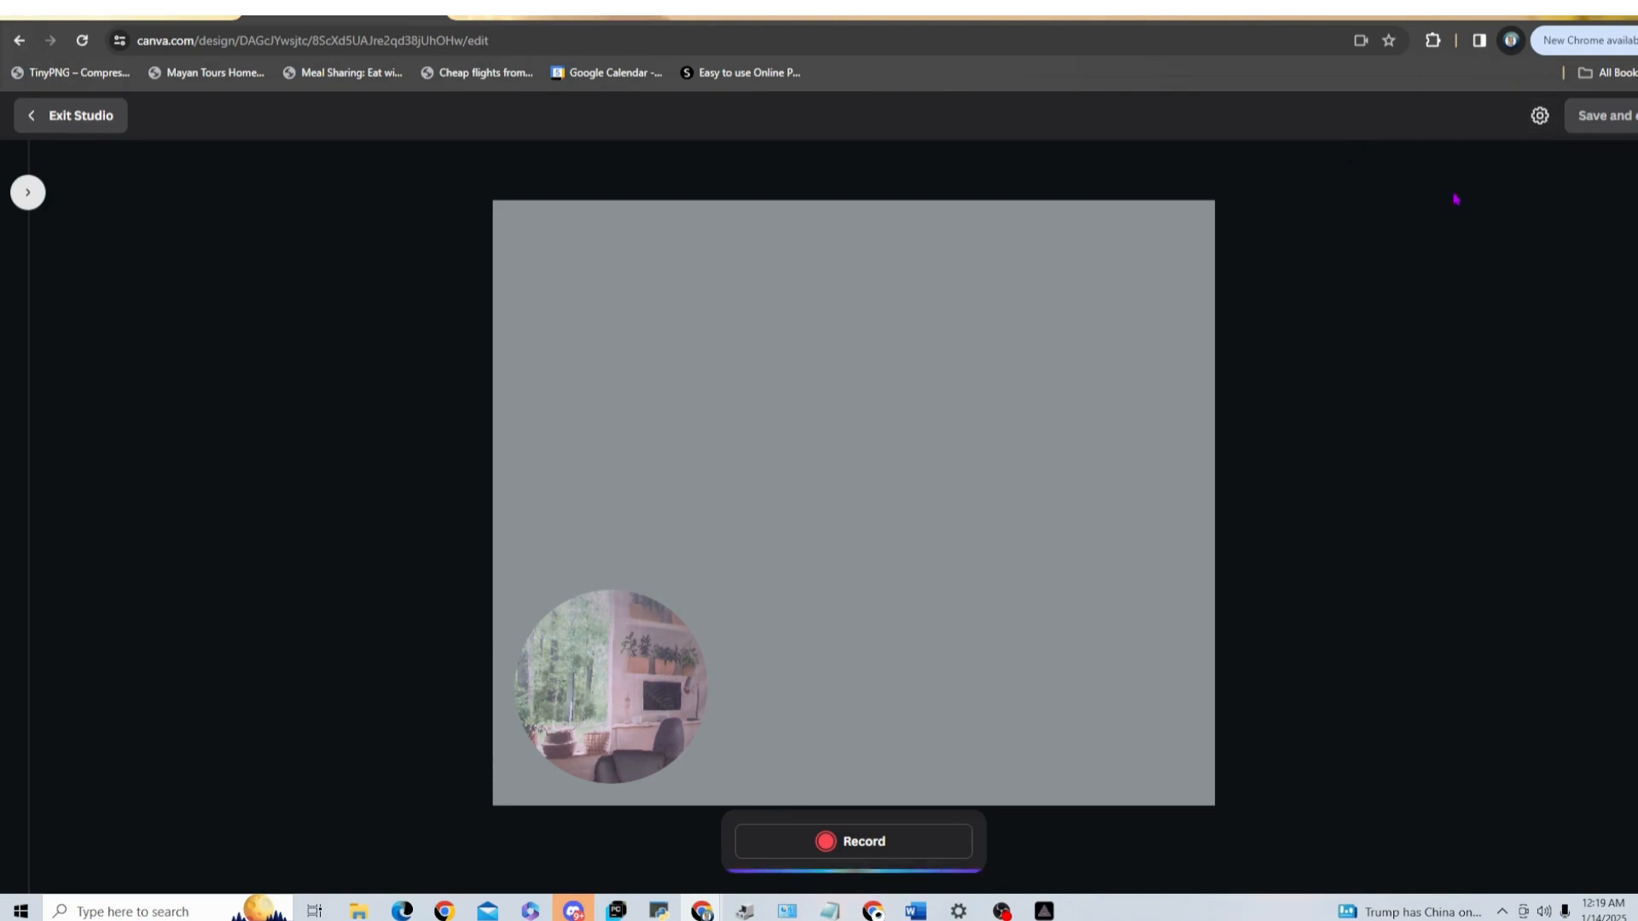
# Step: Switch the recording camera back to No camera in the studio settings
pyautogui.click(1541, 117)
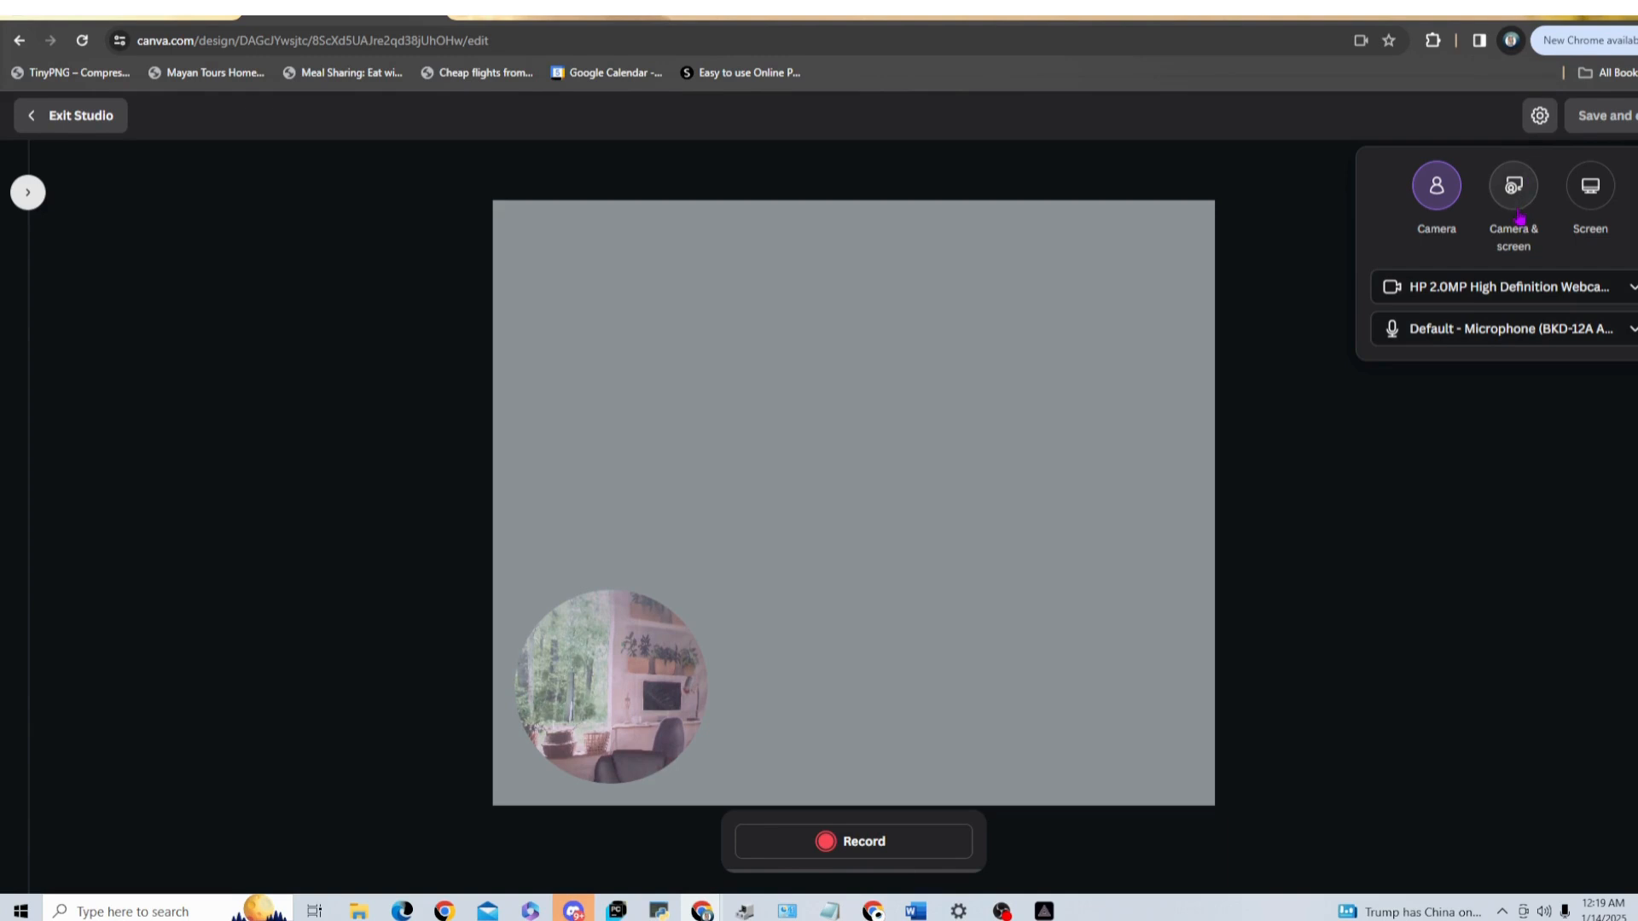
pyautogui.click(1629, 294)
pyautogui.scroll(-1, 1455, 486)
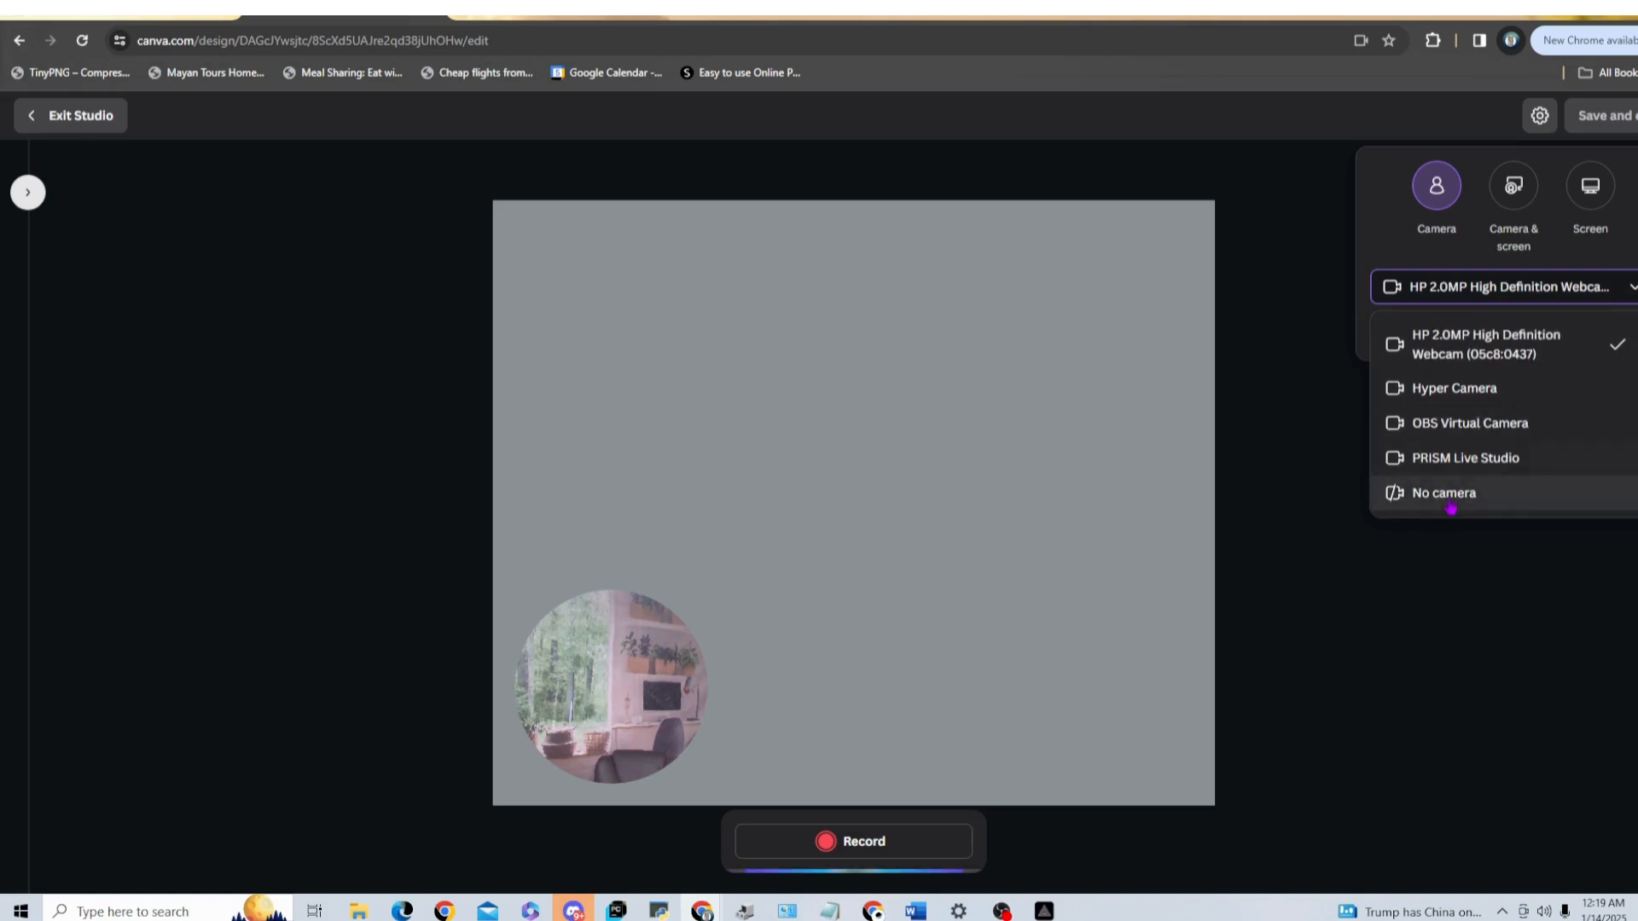
pyautogui.click(1451, 507)
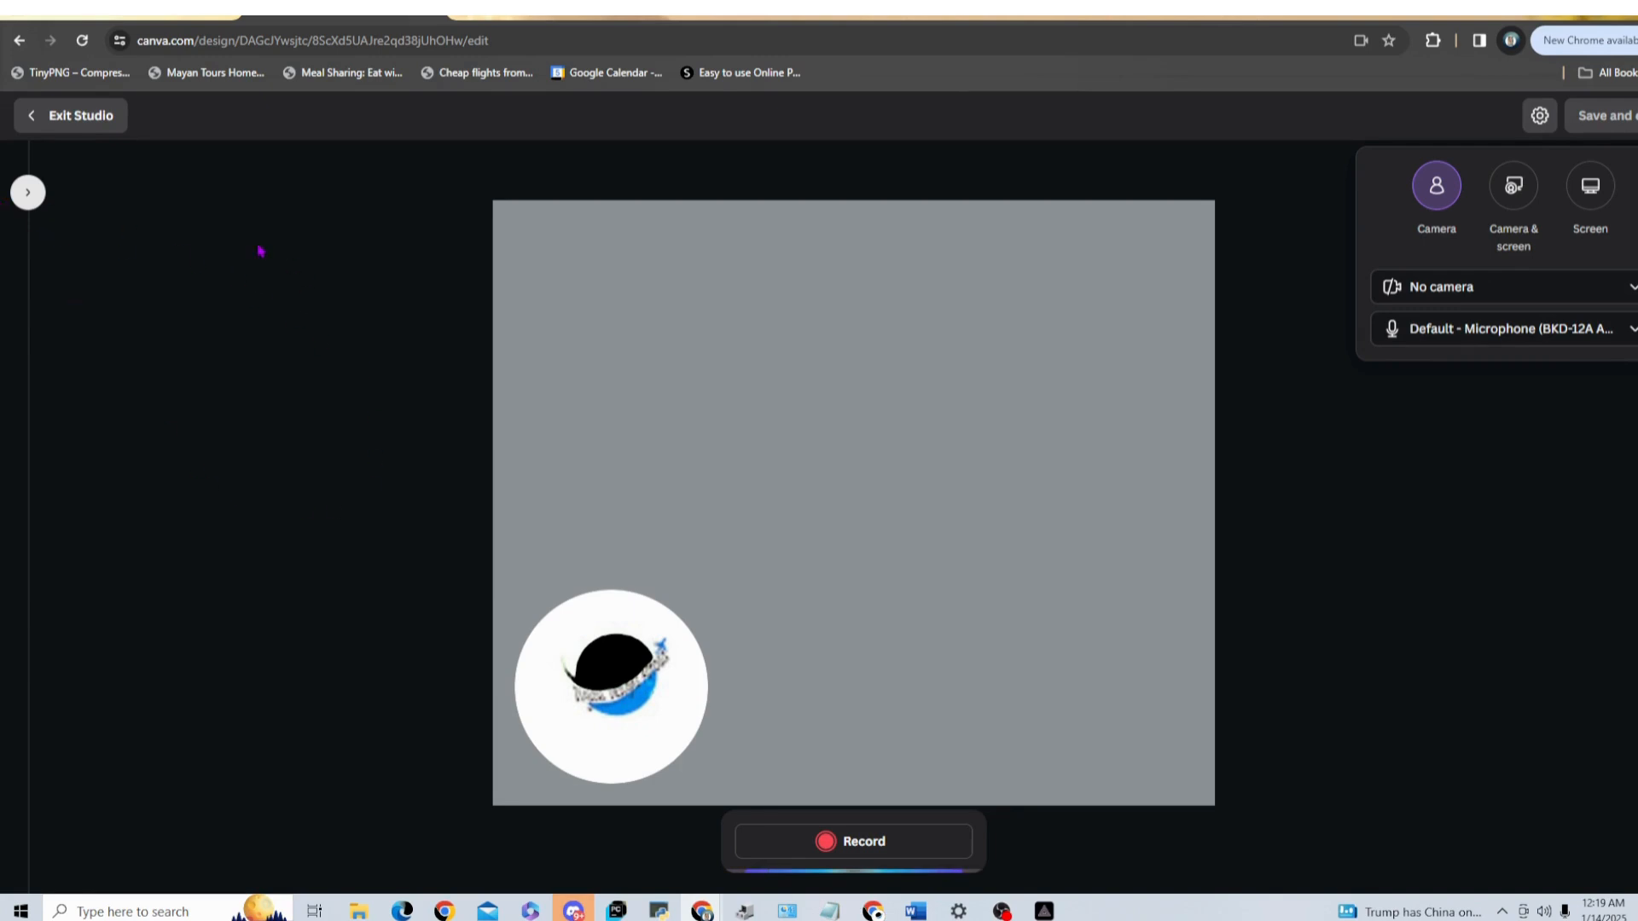
# Step: Look at the studio's notes side panel and collapse it again
pyautogui.click(26, 195)
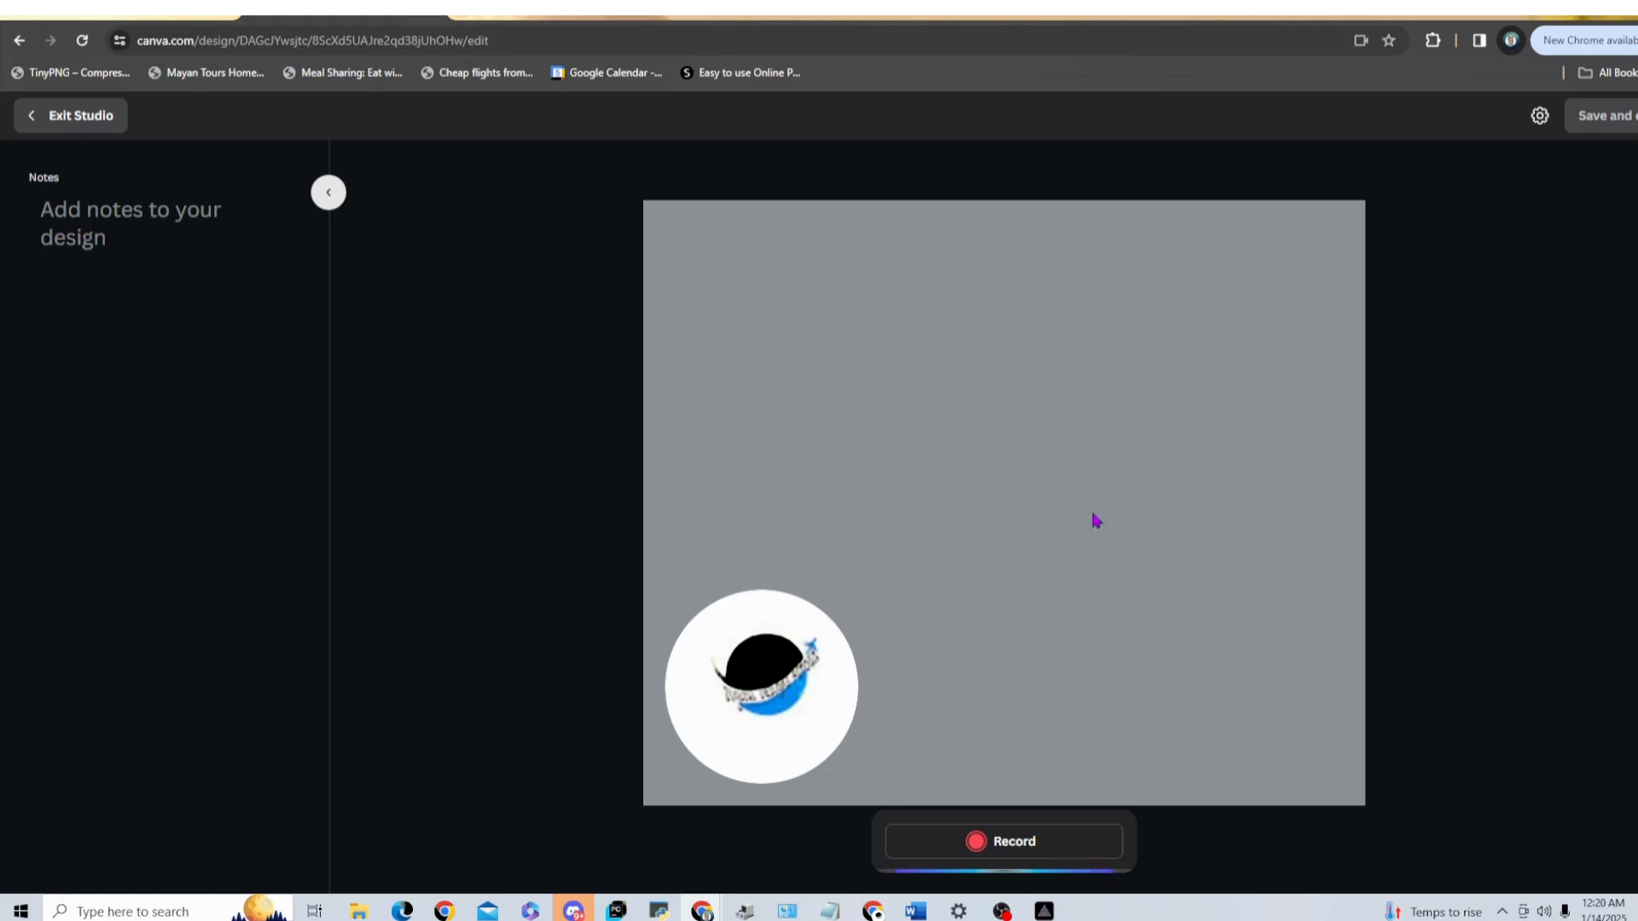
pyautogui.click(327, 194)
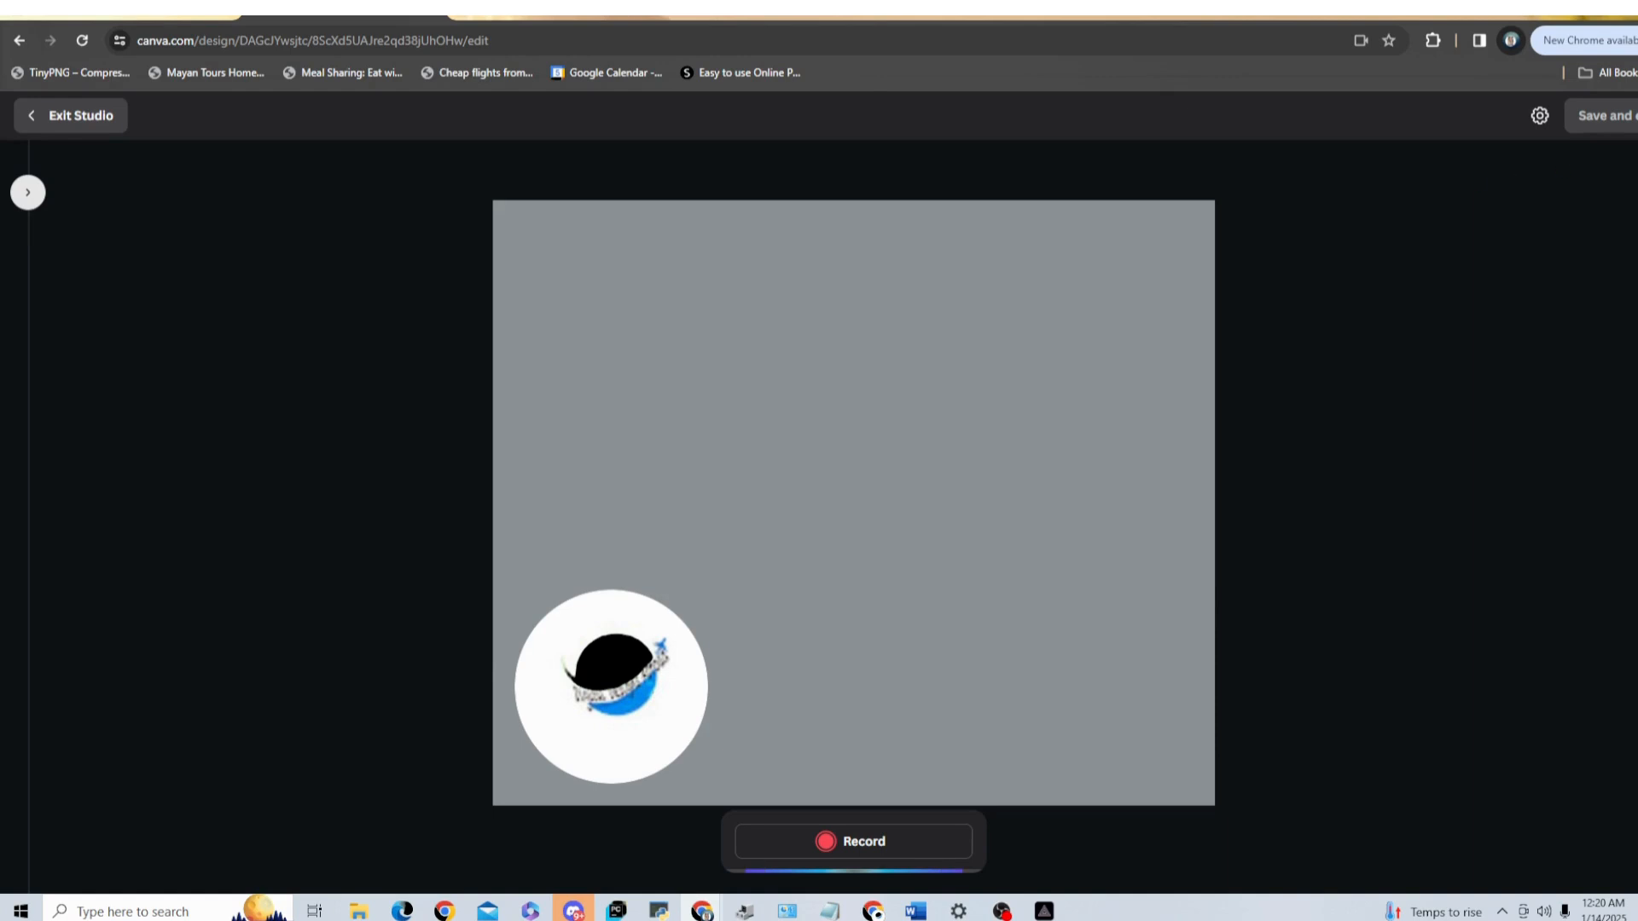
# Step: Set the recording source to Screen, share the "Project proposal - Google Docs" browser tab, and return to the Canva studio
pyautogui.click(1539, 117)
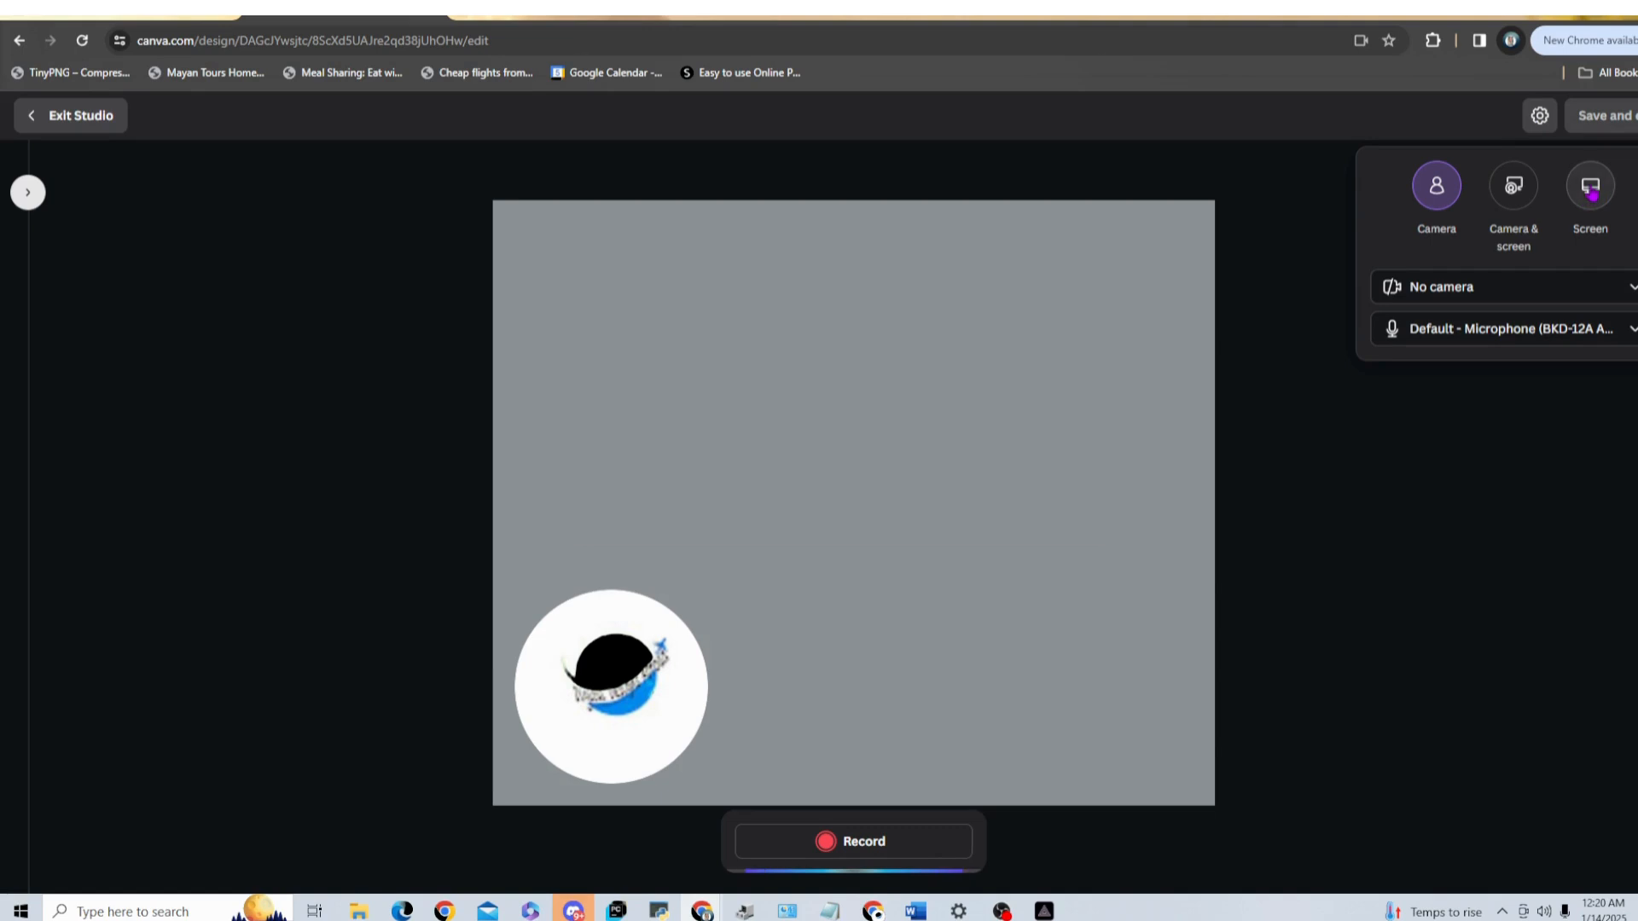
pyautogui.click(1590, 192)
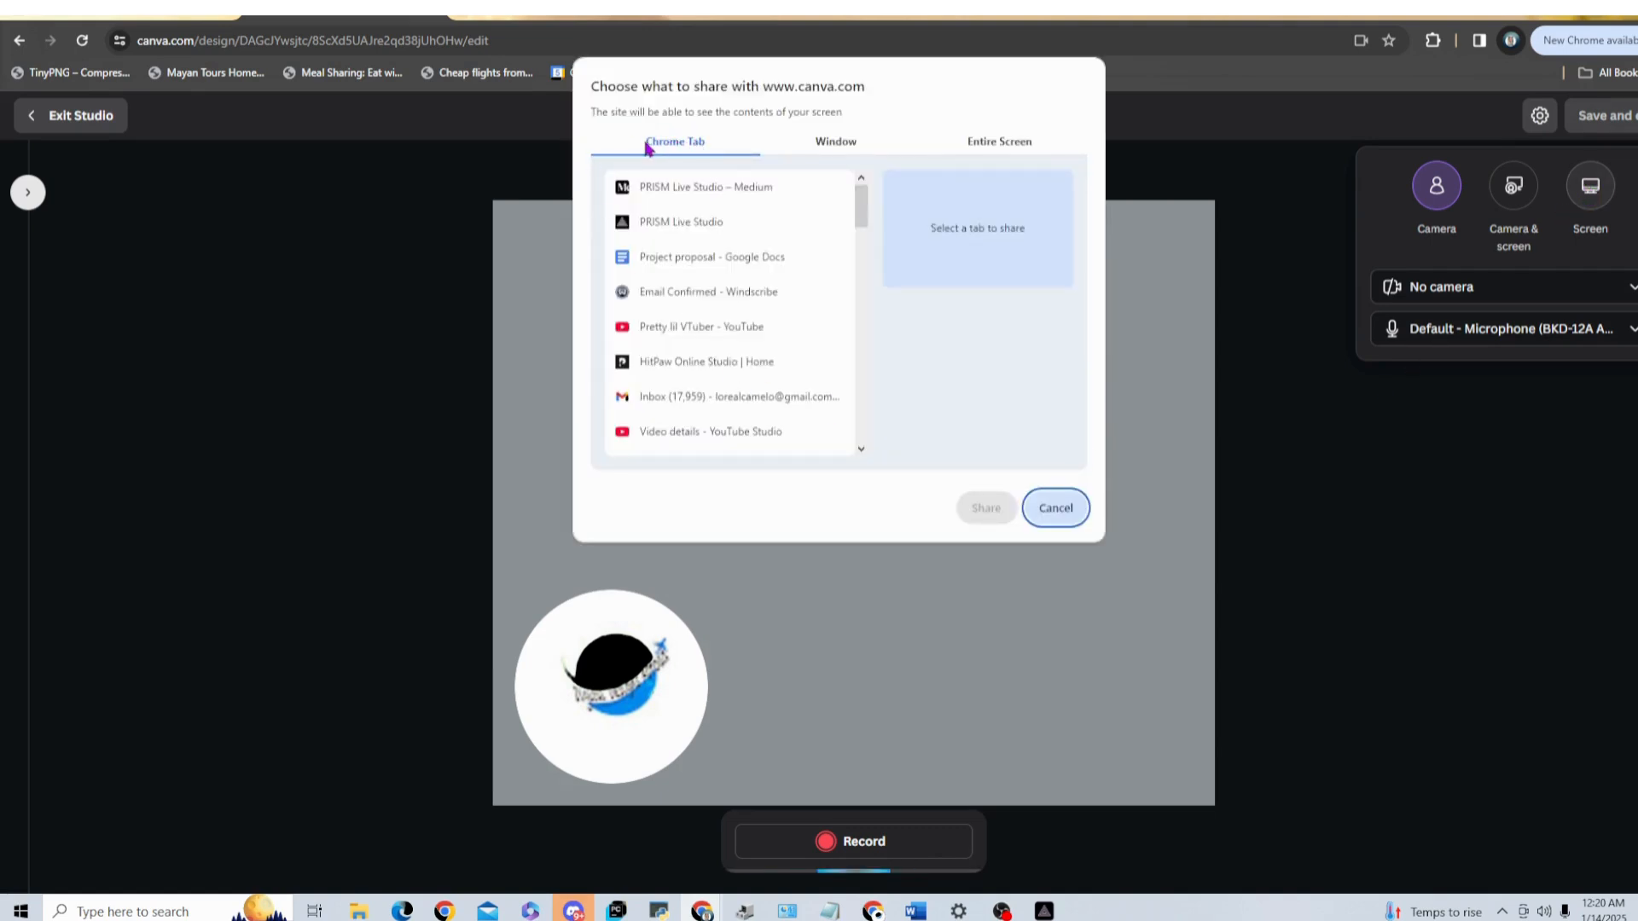
pyautogui.click(668, 263)
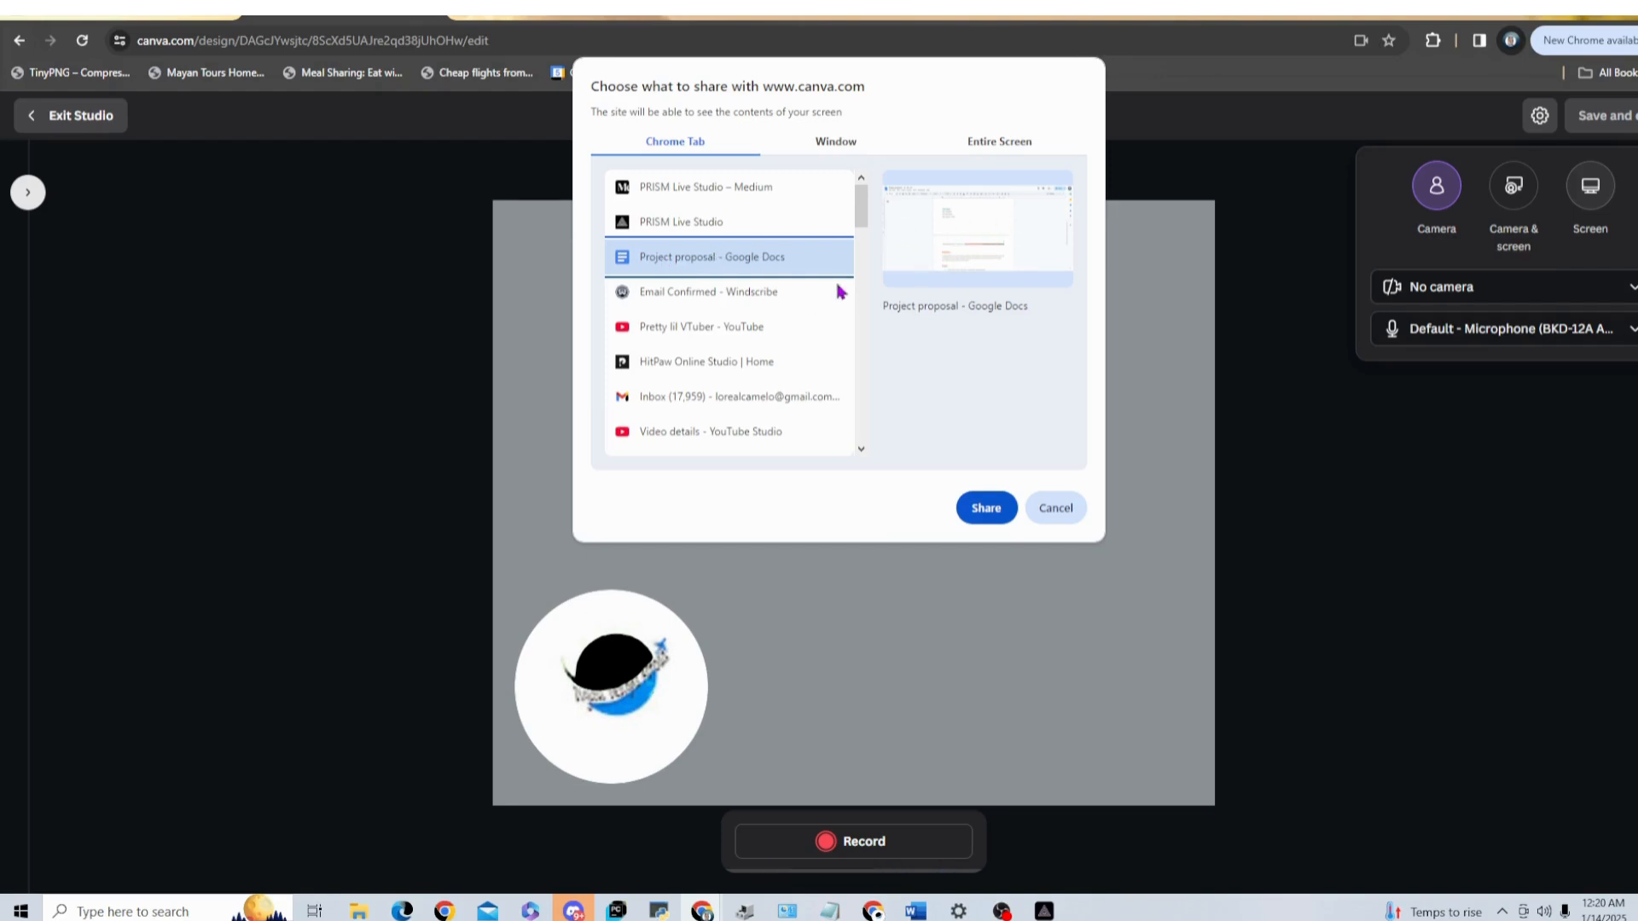
pyautogui.click(986, 508)
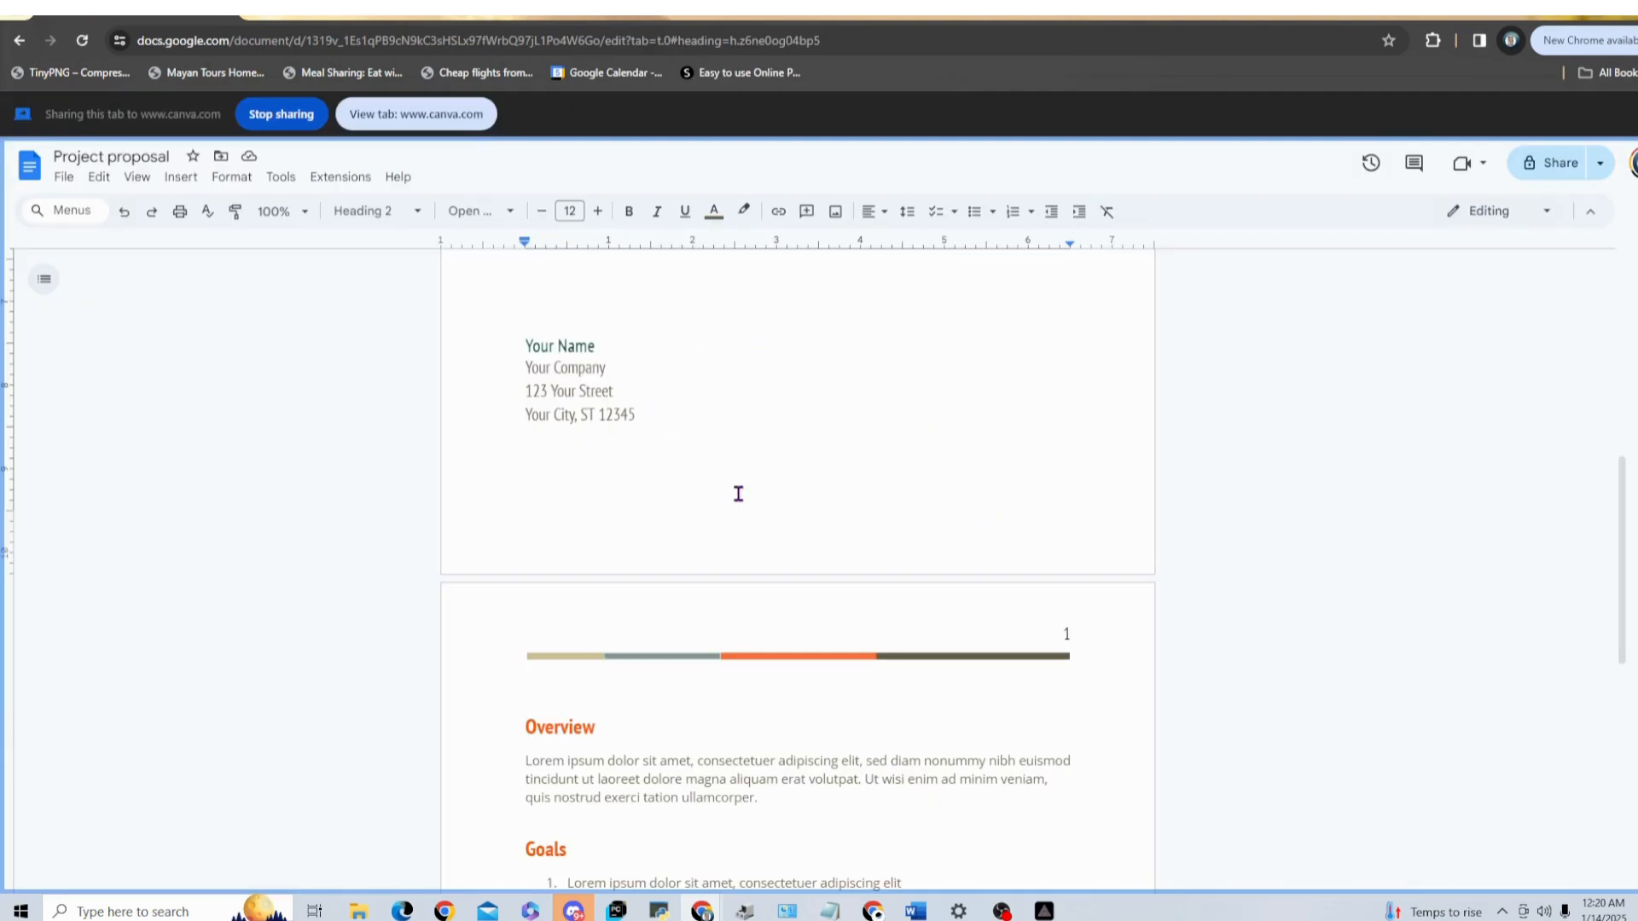
pyautogui.scroll(-8, 801, 599)
pyautogui.scroll(15, 804, 614)
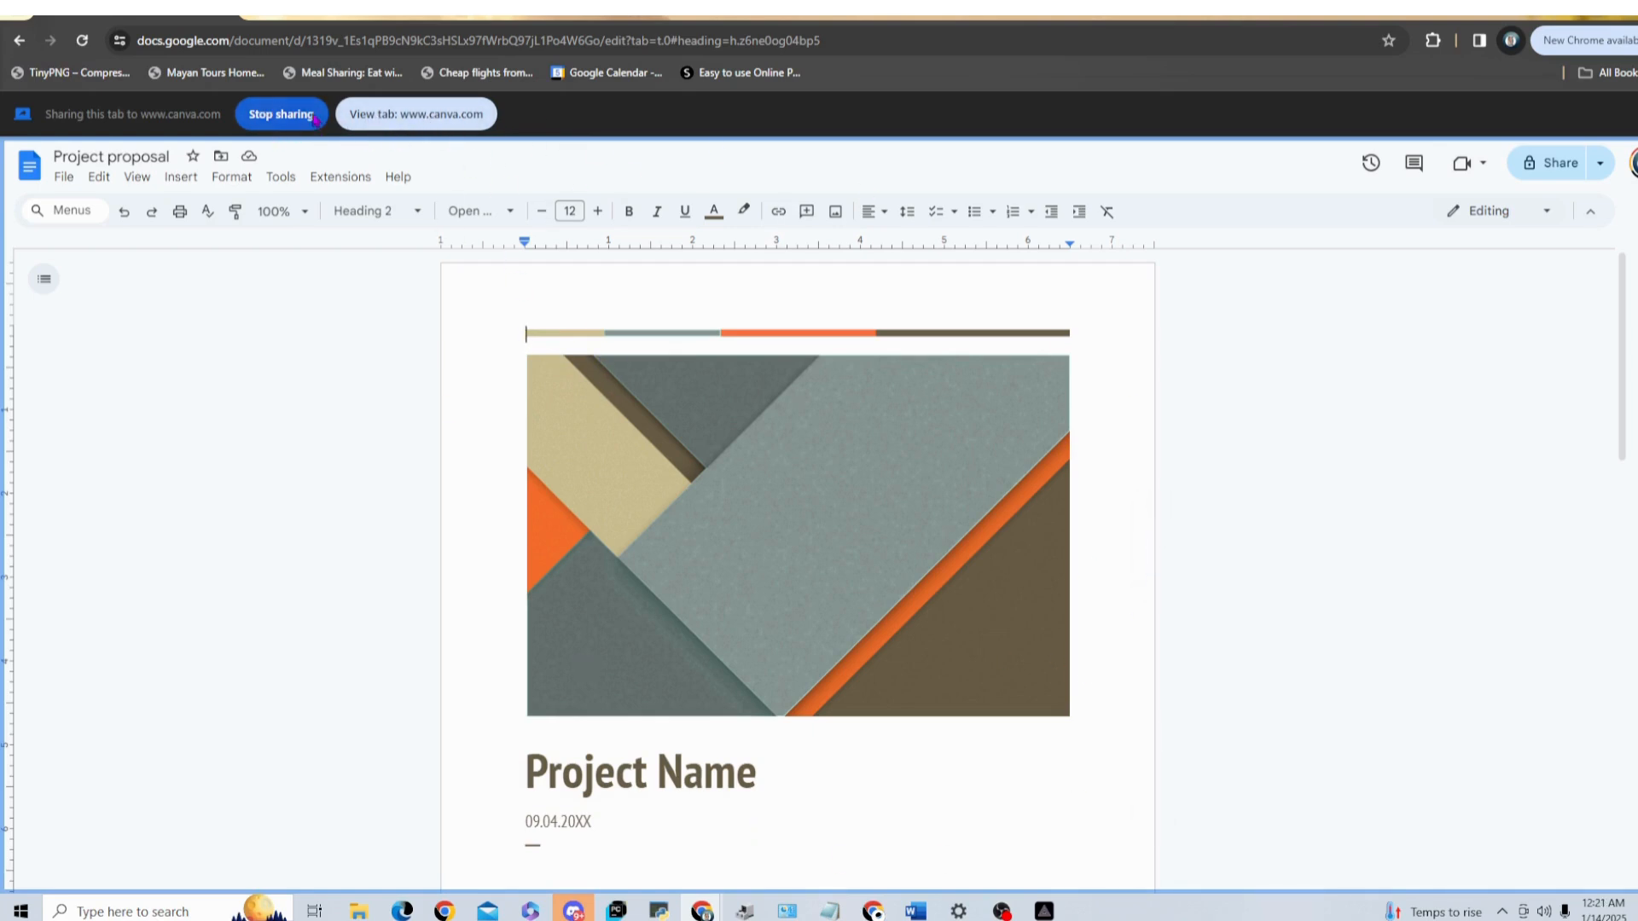
pyautogui.click(423, 119)
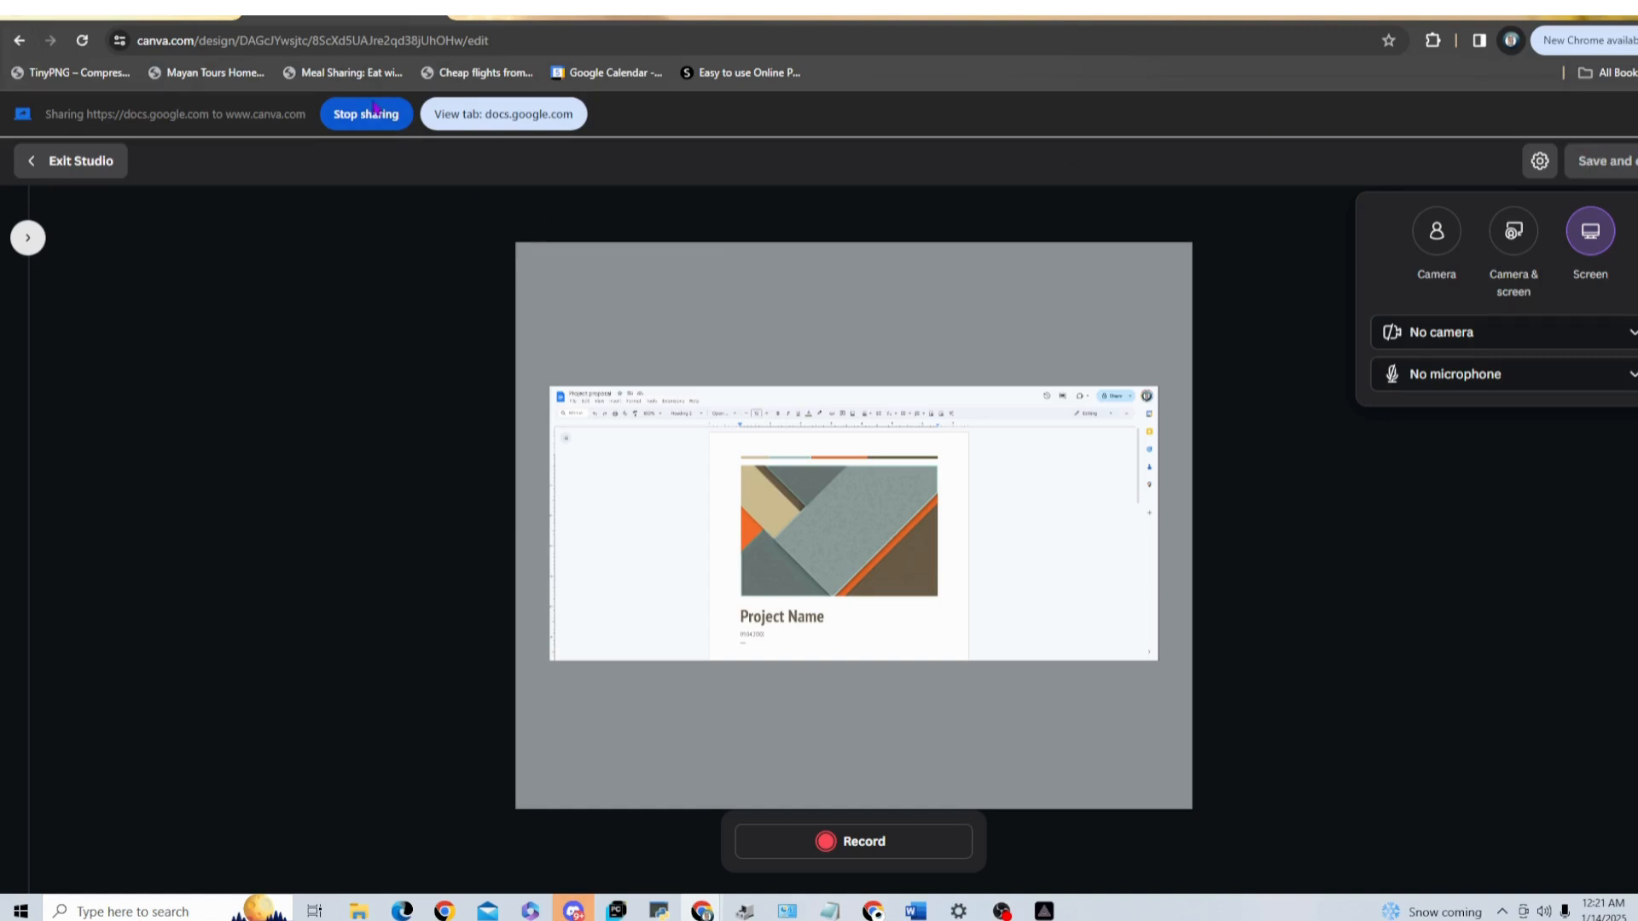
# Step: Record the shared Project proposal document while paging through to its end and back to its cover, and finish the recording
pyautogui.click(847, 843)
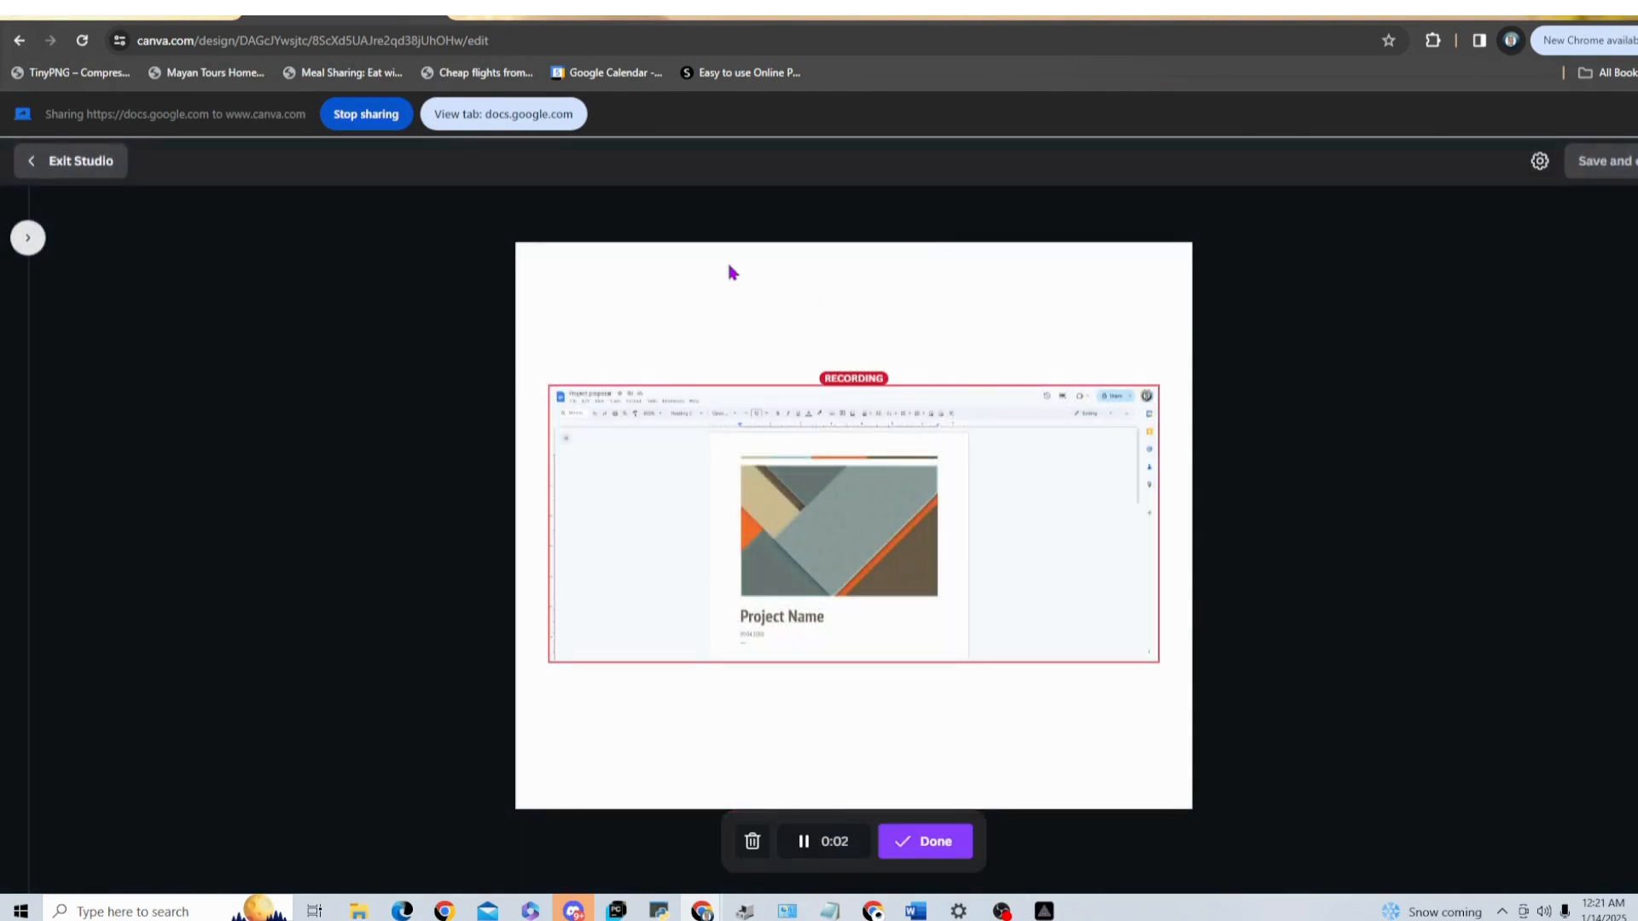
pyautogui.click(484, 123)
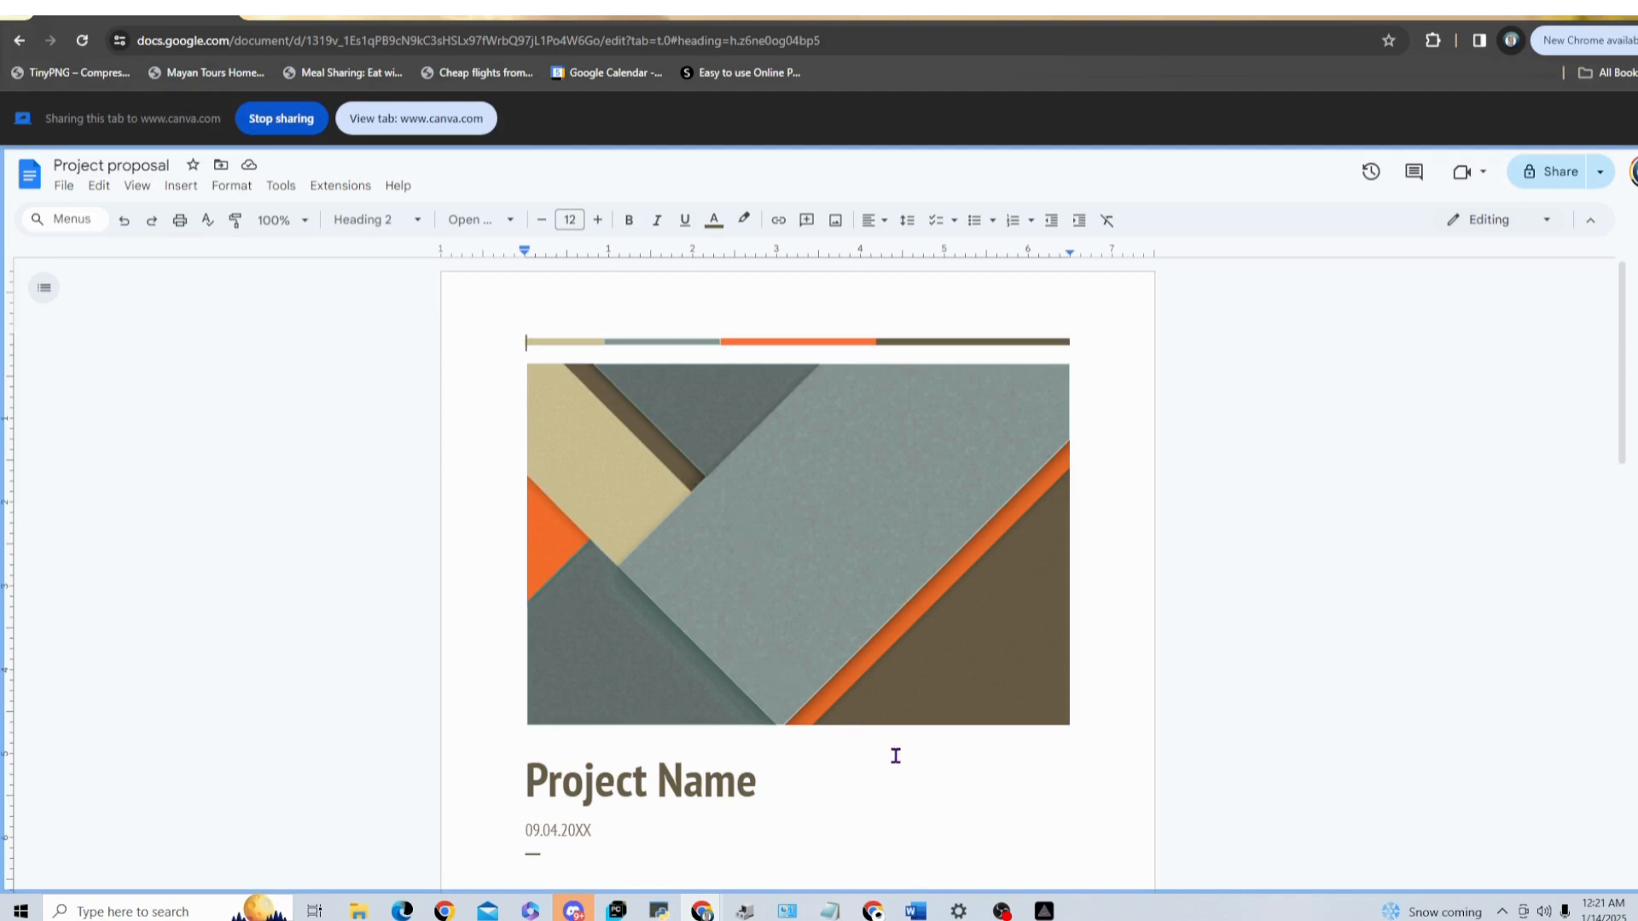
pyautogui.scroll(-10, 895, 756)
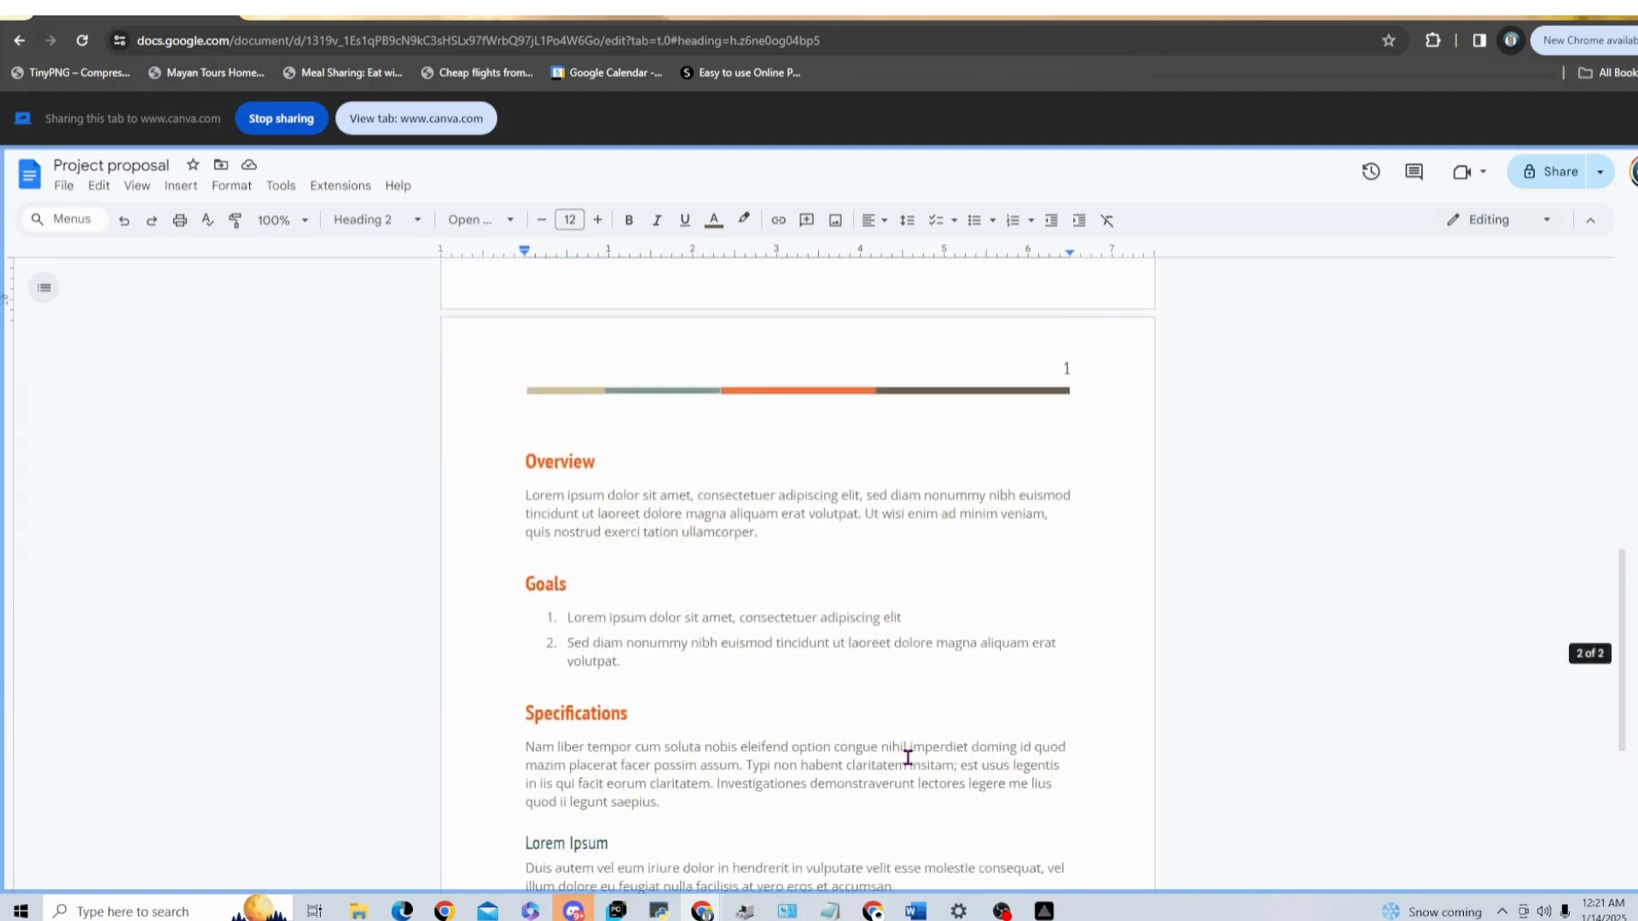
pyautogui.scroll(-5, 907, 757)
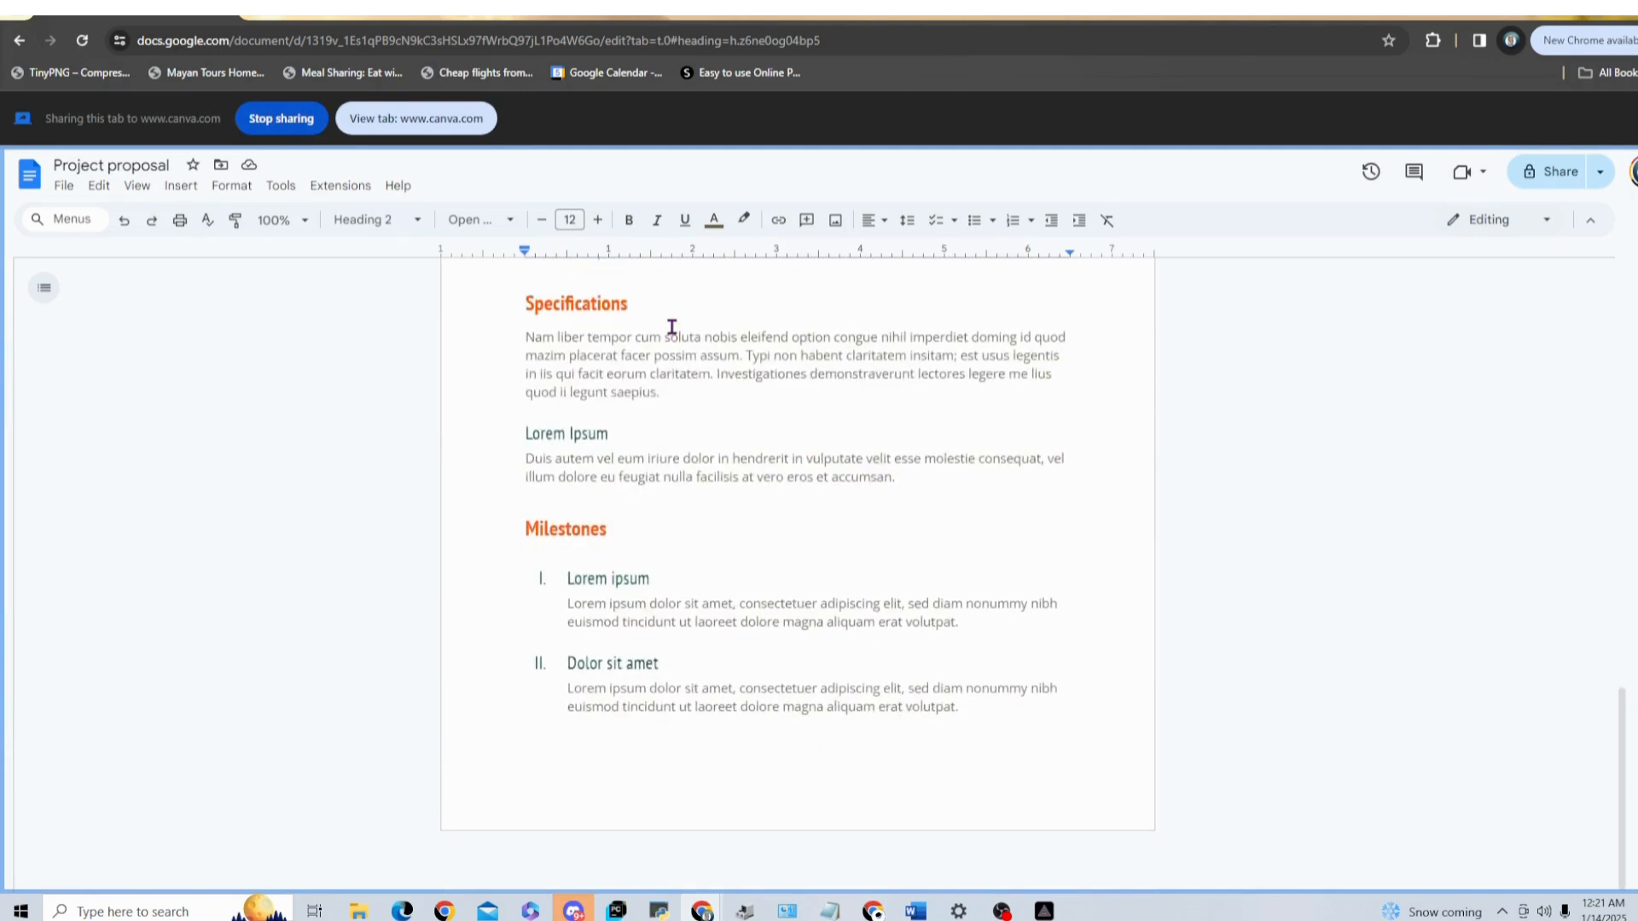
pyautogui.scroll(15, 778, 567)
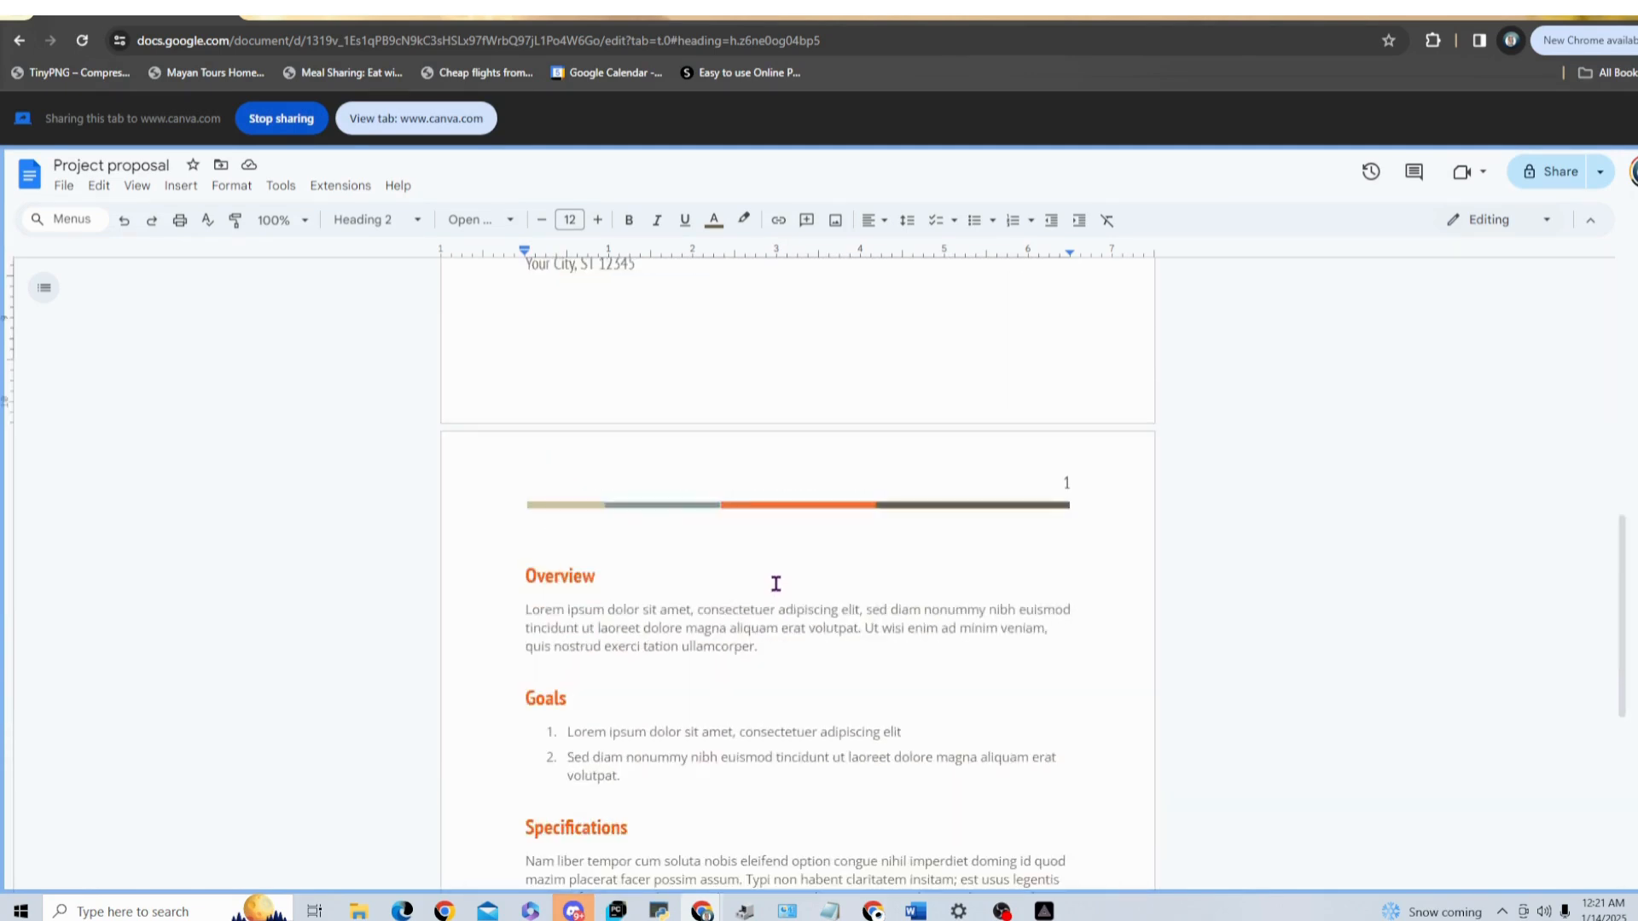
pyautogui.scroll(3, 775, 583)
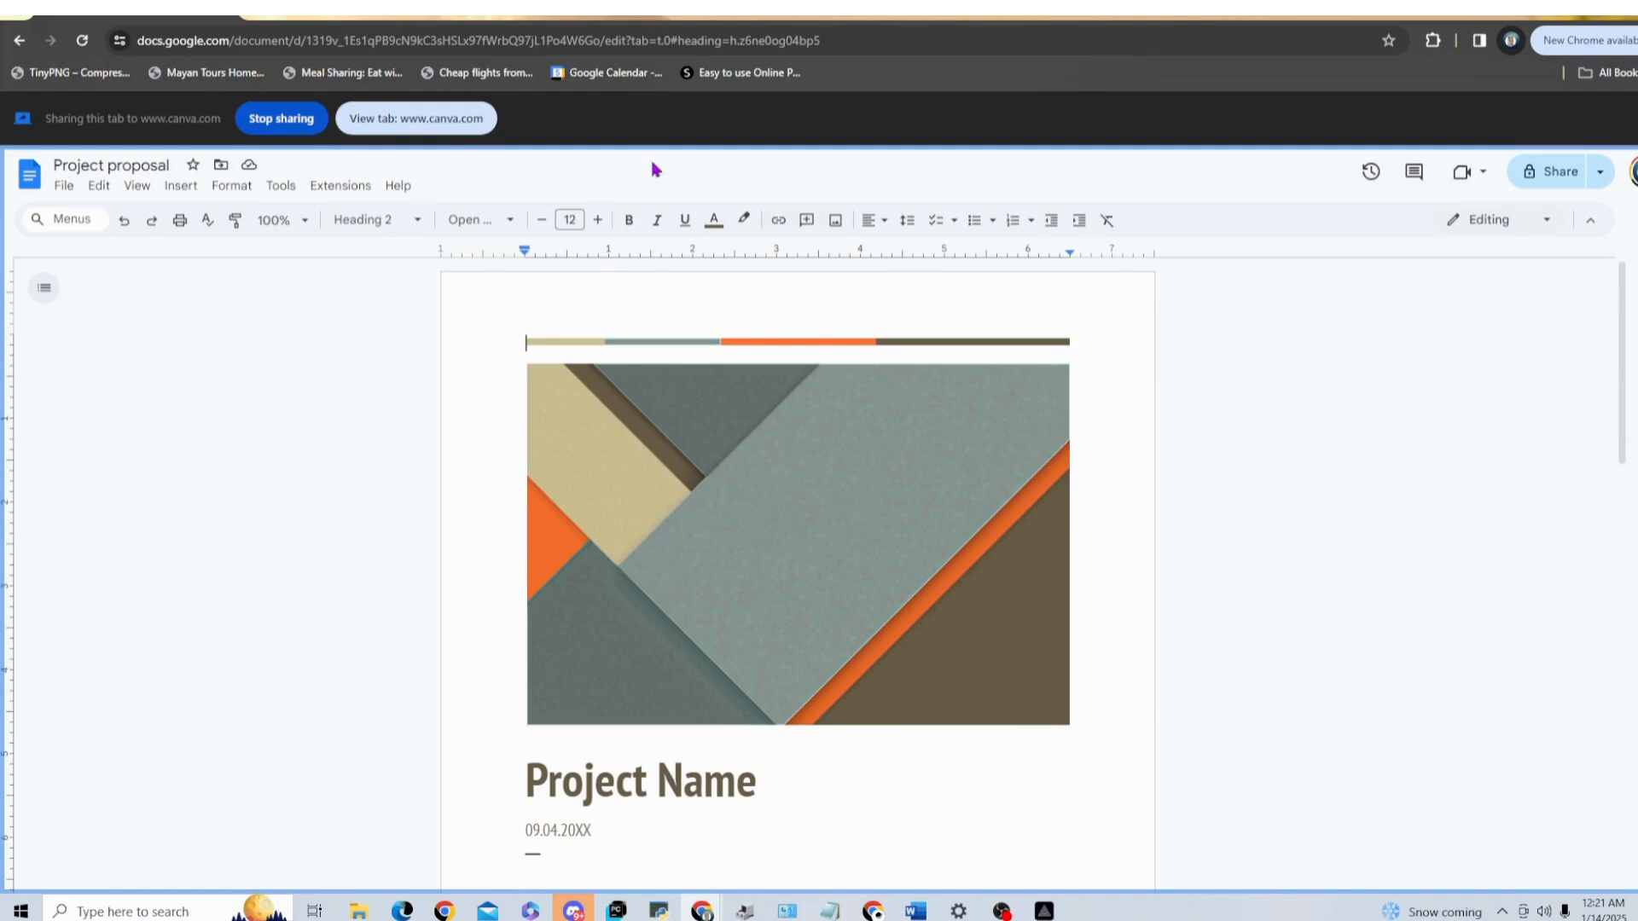
pyautogui.click(393, 123)
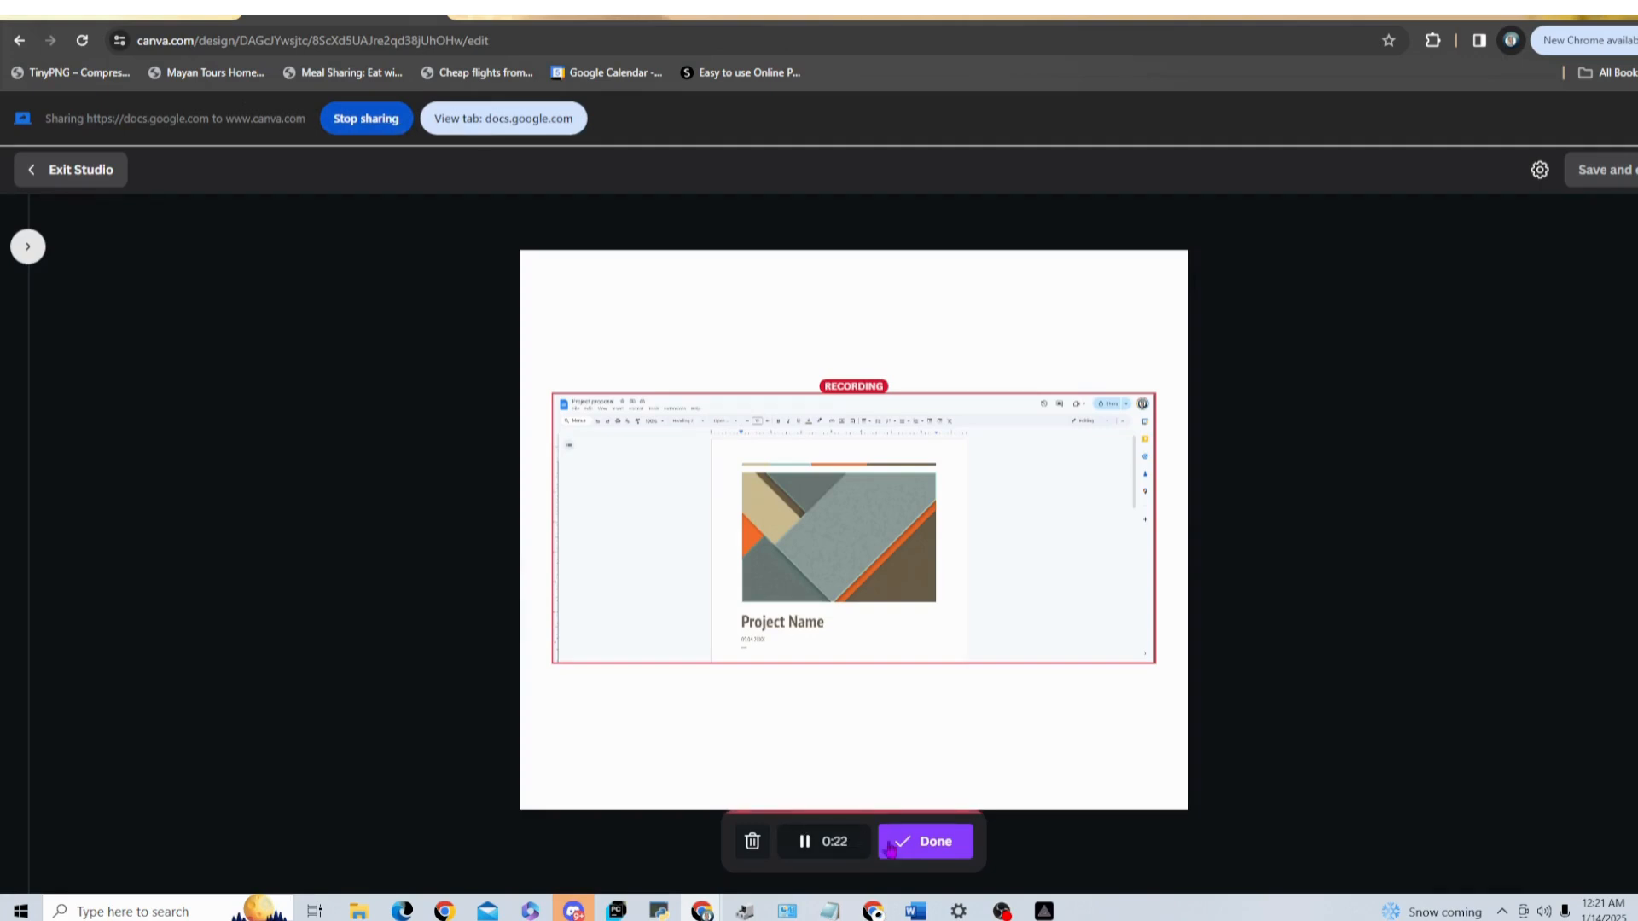
pyautogui.click(923, 843)
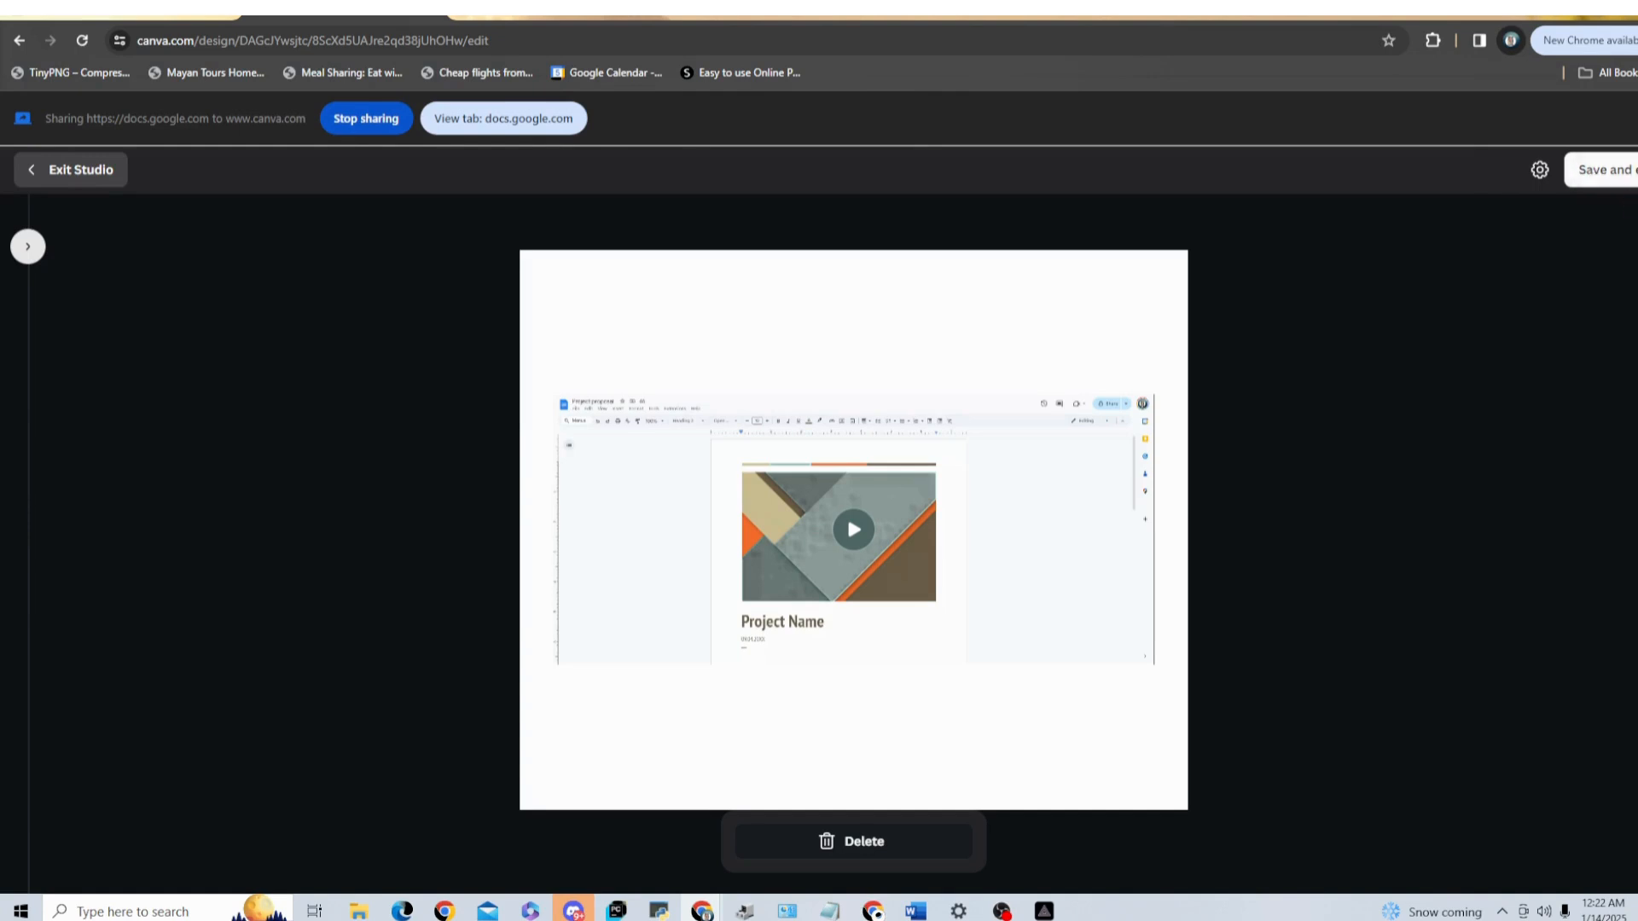
# Step: Save the recording, exit the studio, and add the new clip from the uploaded videos to the page
pyautogui.click(1612, 174)
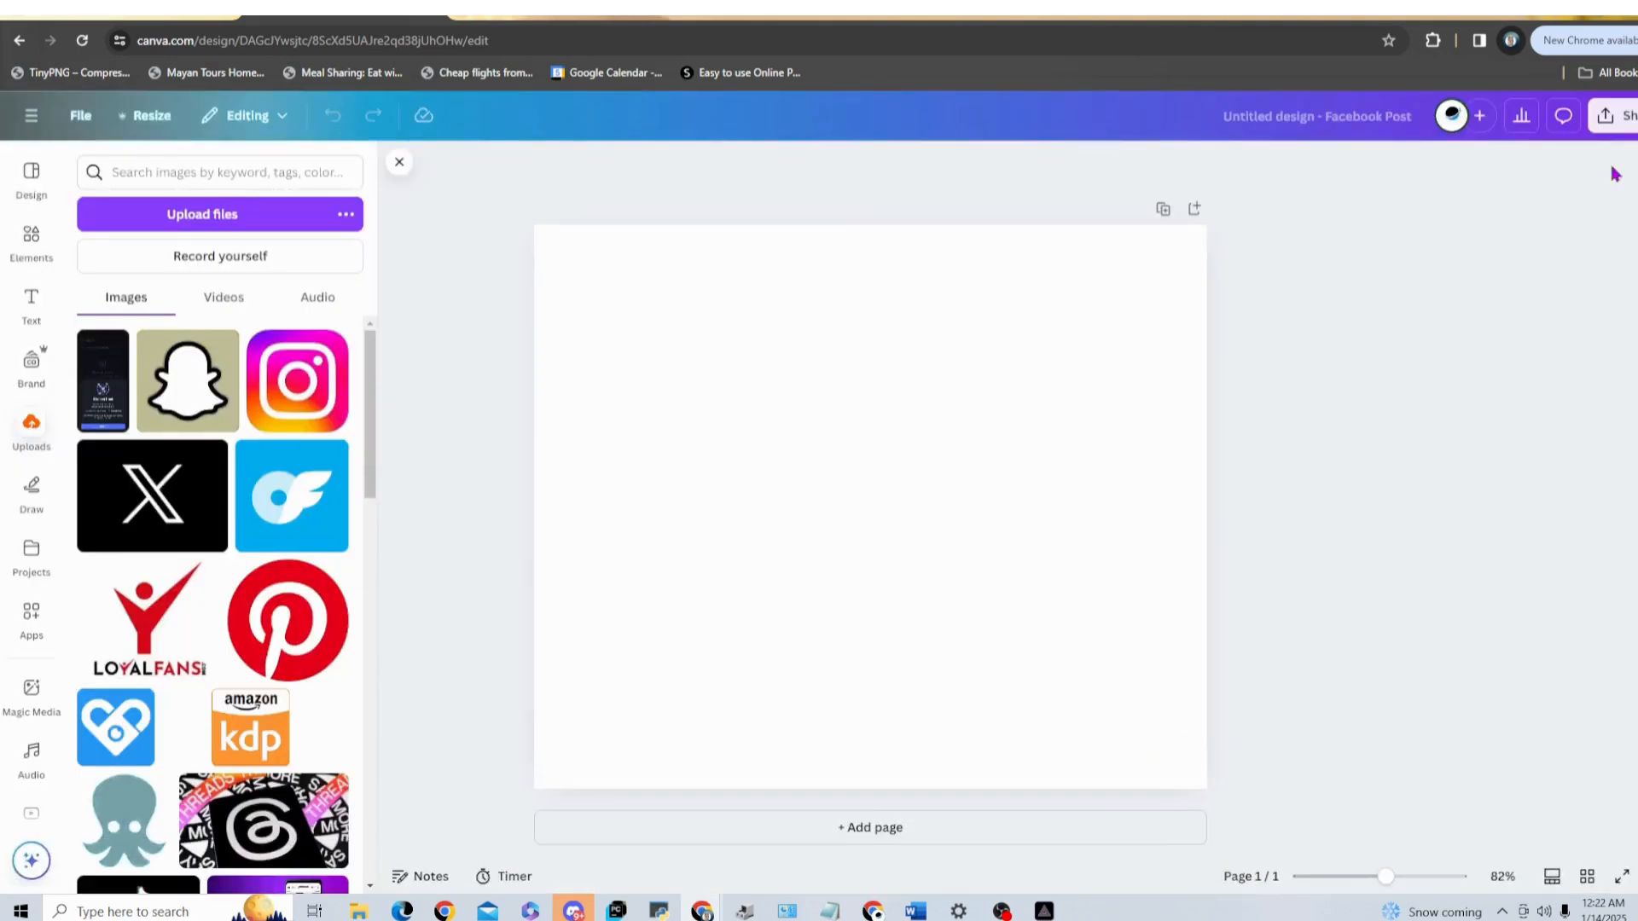
pyautogui.click(223, 301)
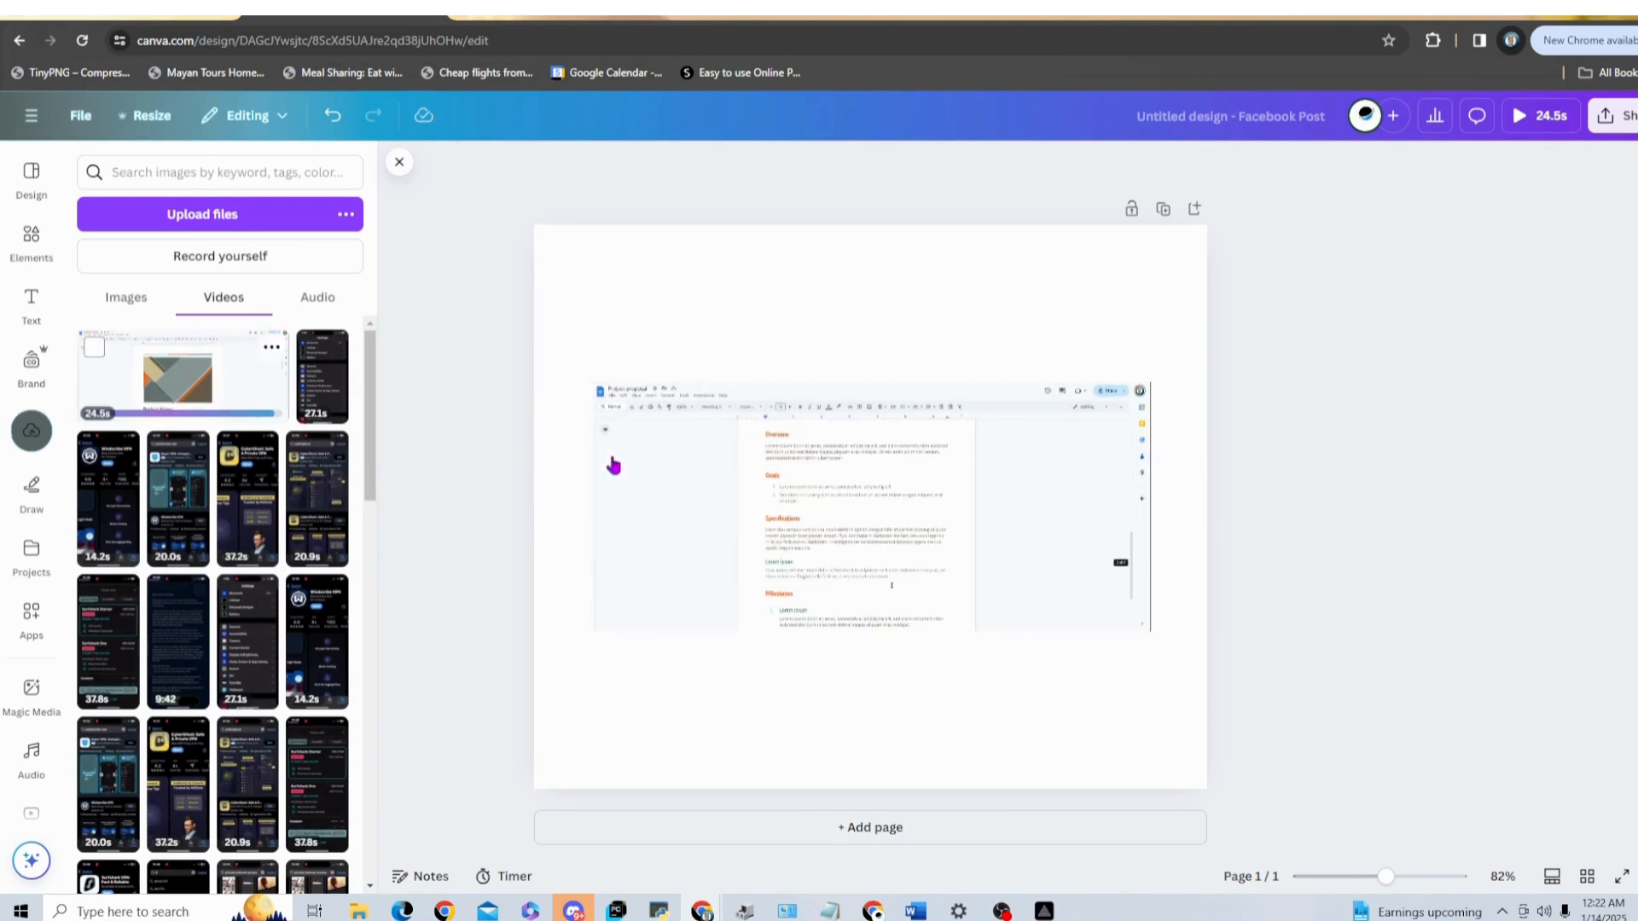
# Step: Crop both sides of the video to a roughly square frame around the document and enlarge it to fill most of the page height
pyautogui.click(871, 524)
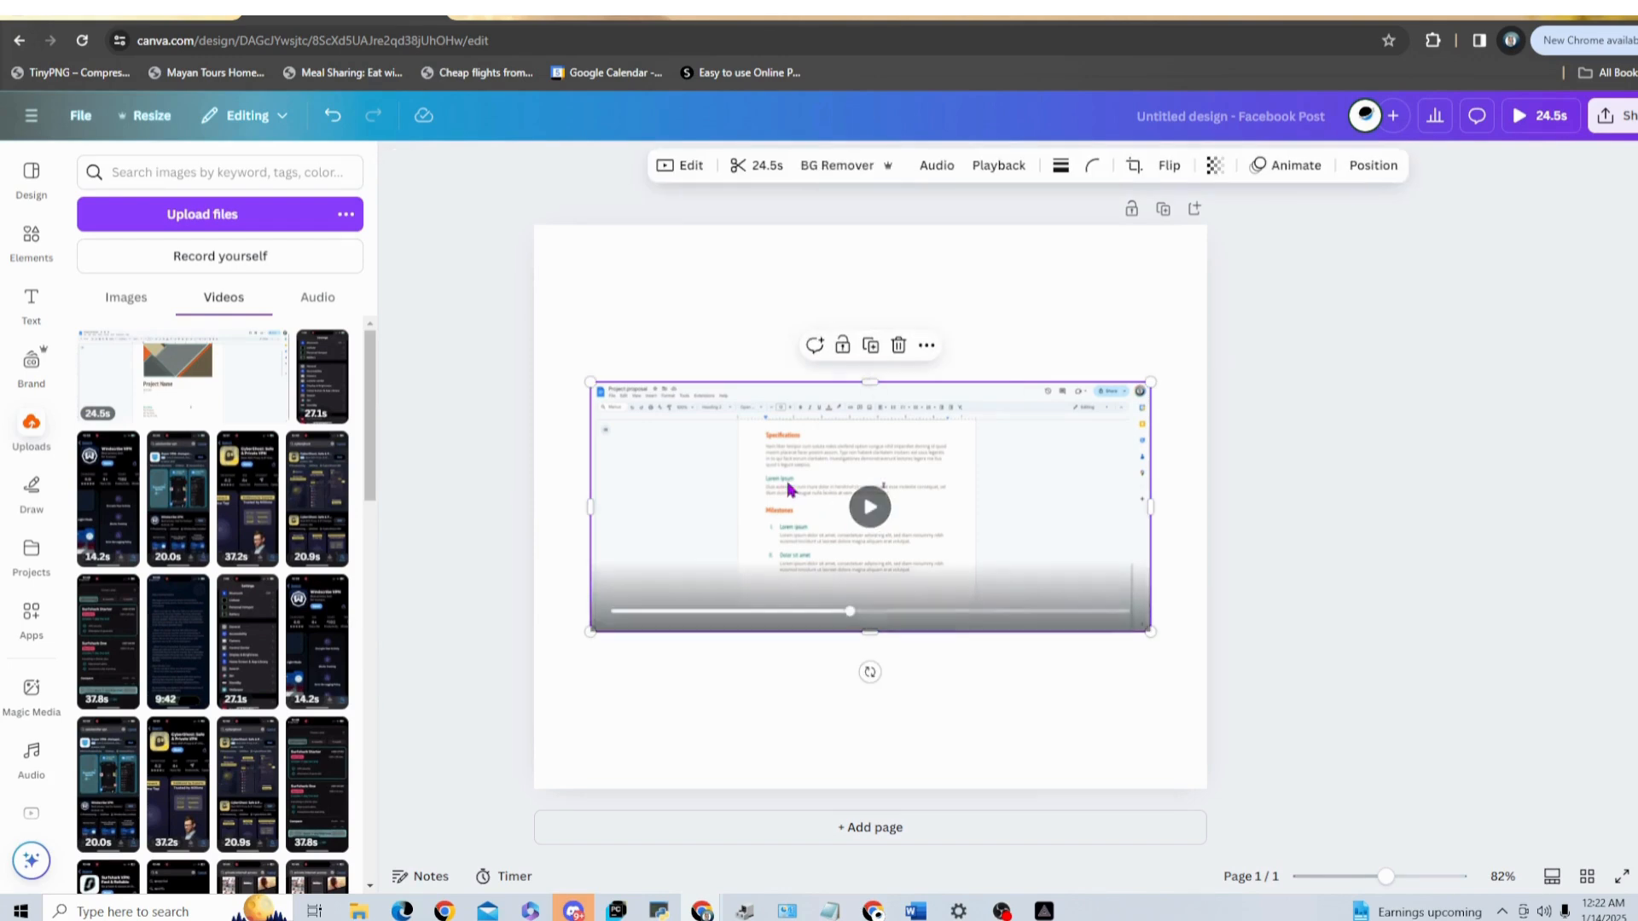
pyautogui.moveTo(589, 380); pyautogui.dragTo(578, 376)
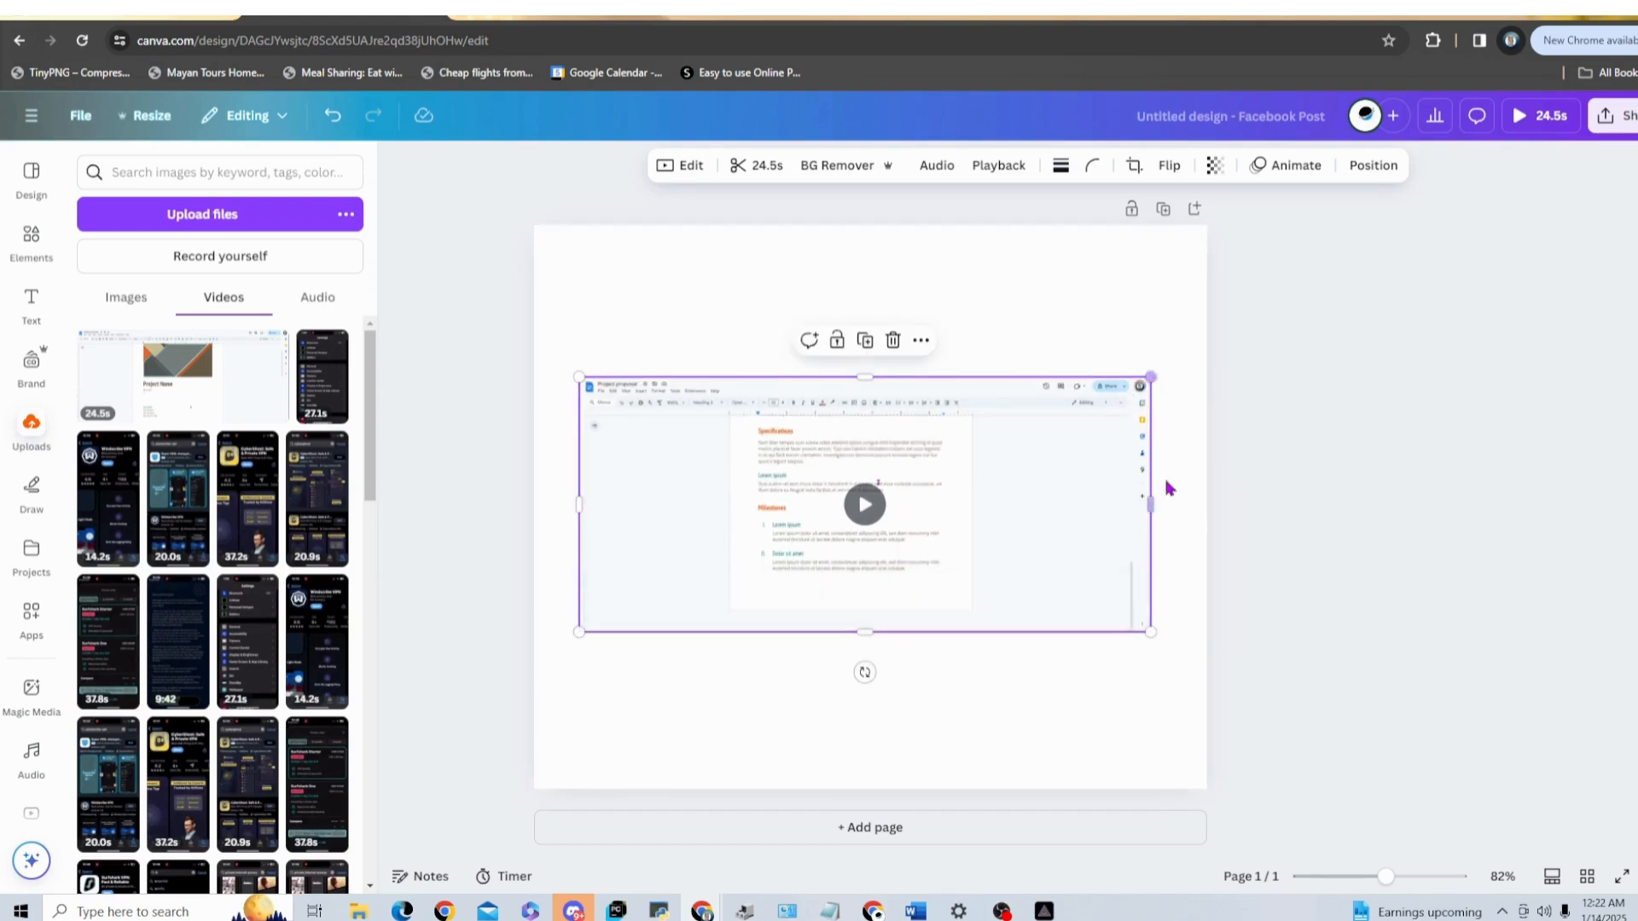
pyautogui.moveTo(1151, 503); pyautogui.dragTo(983, 508)
pyautogui.moveTo(577, 507); pyautogui.dragTo(729, 507)
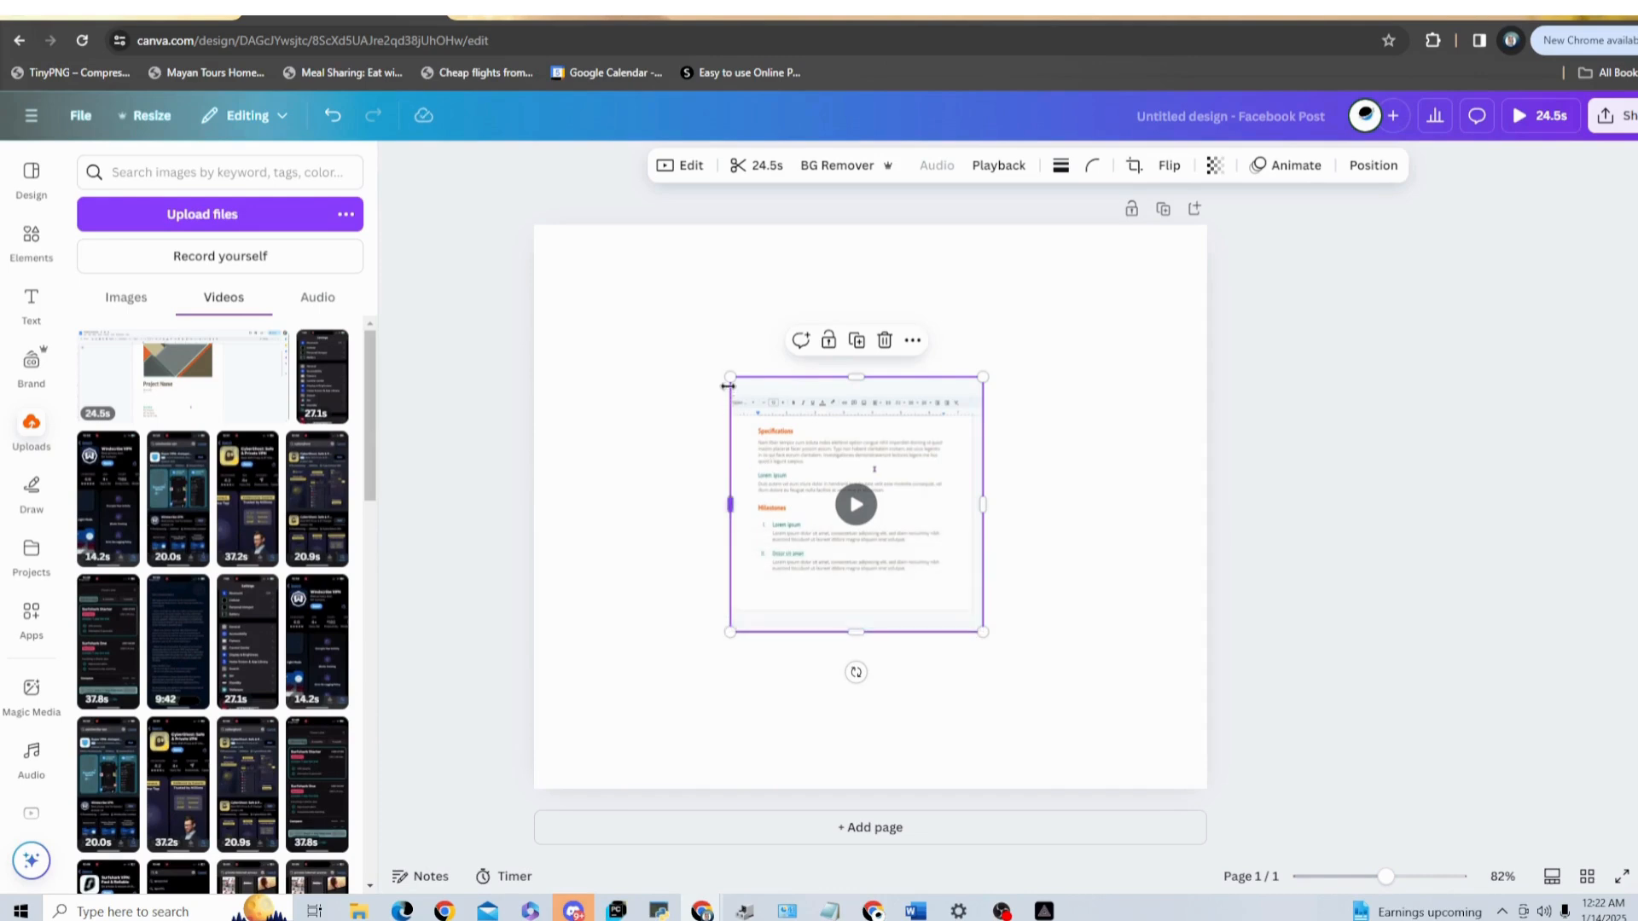
pyautogui.moveTo(721, 361); pyautogui.dragTo(632, 279)
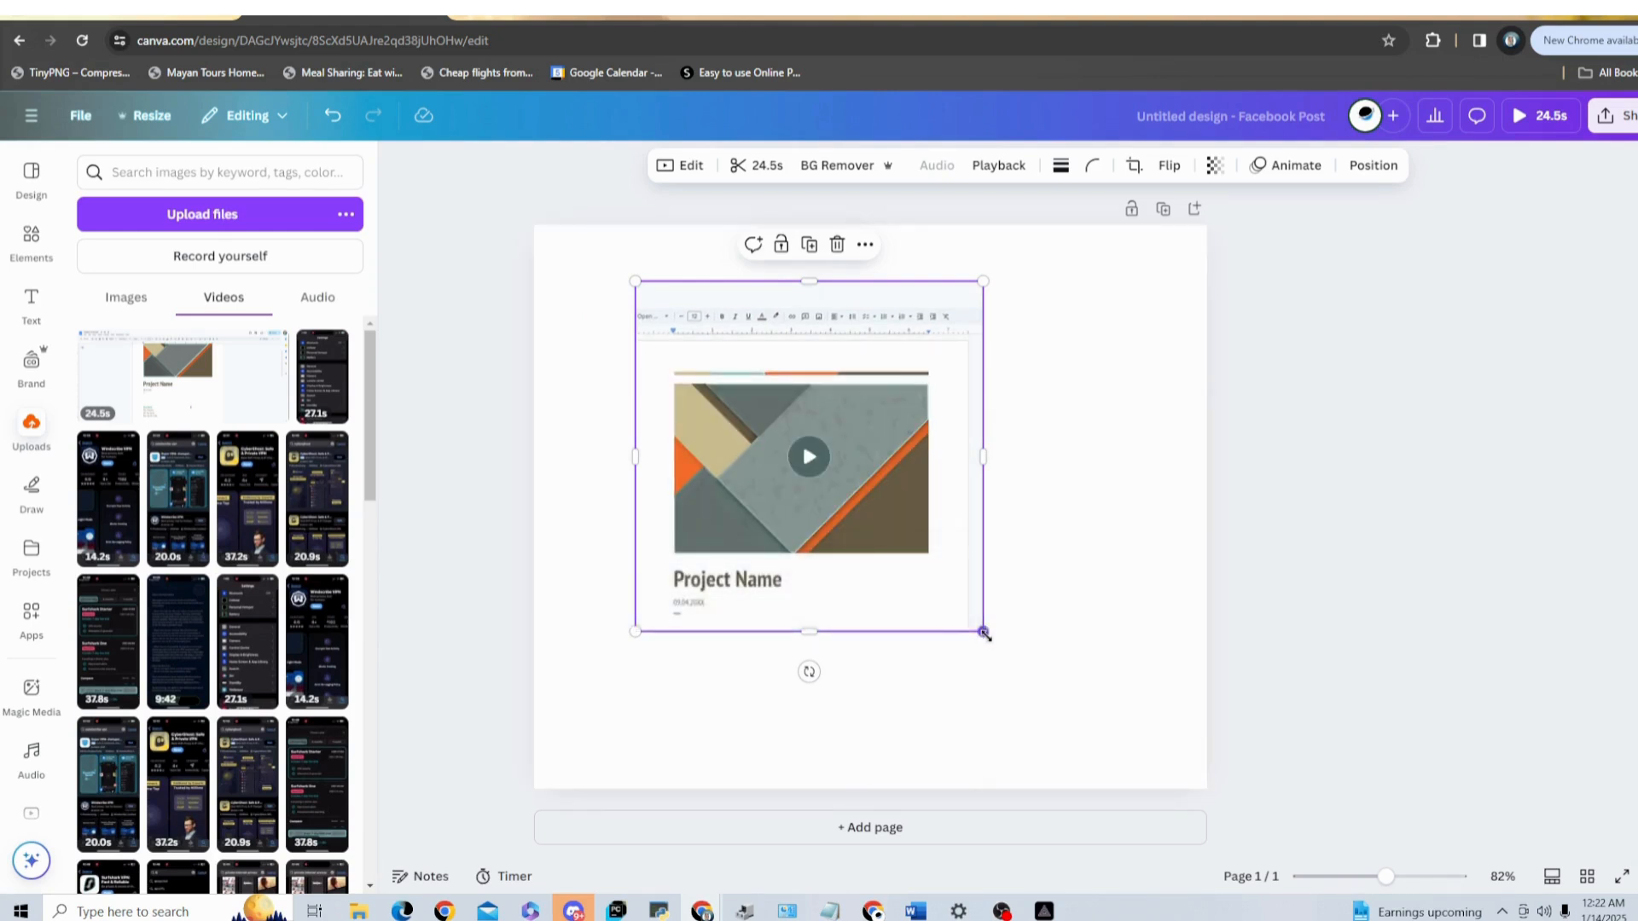
pyautogui.moveTo(980, 629); pyautogui.dragTo(1081, 738)
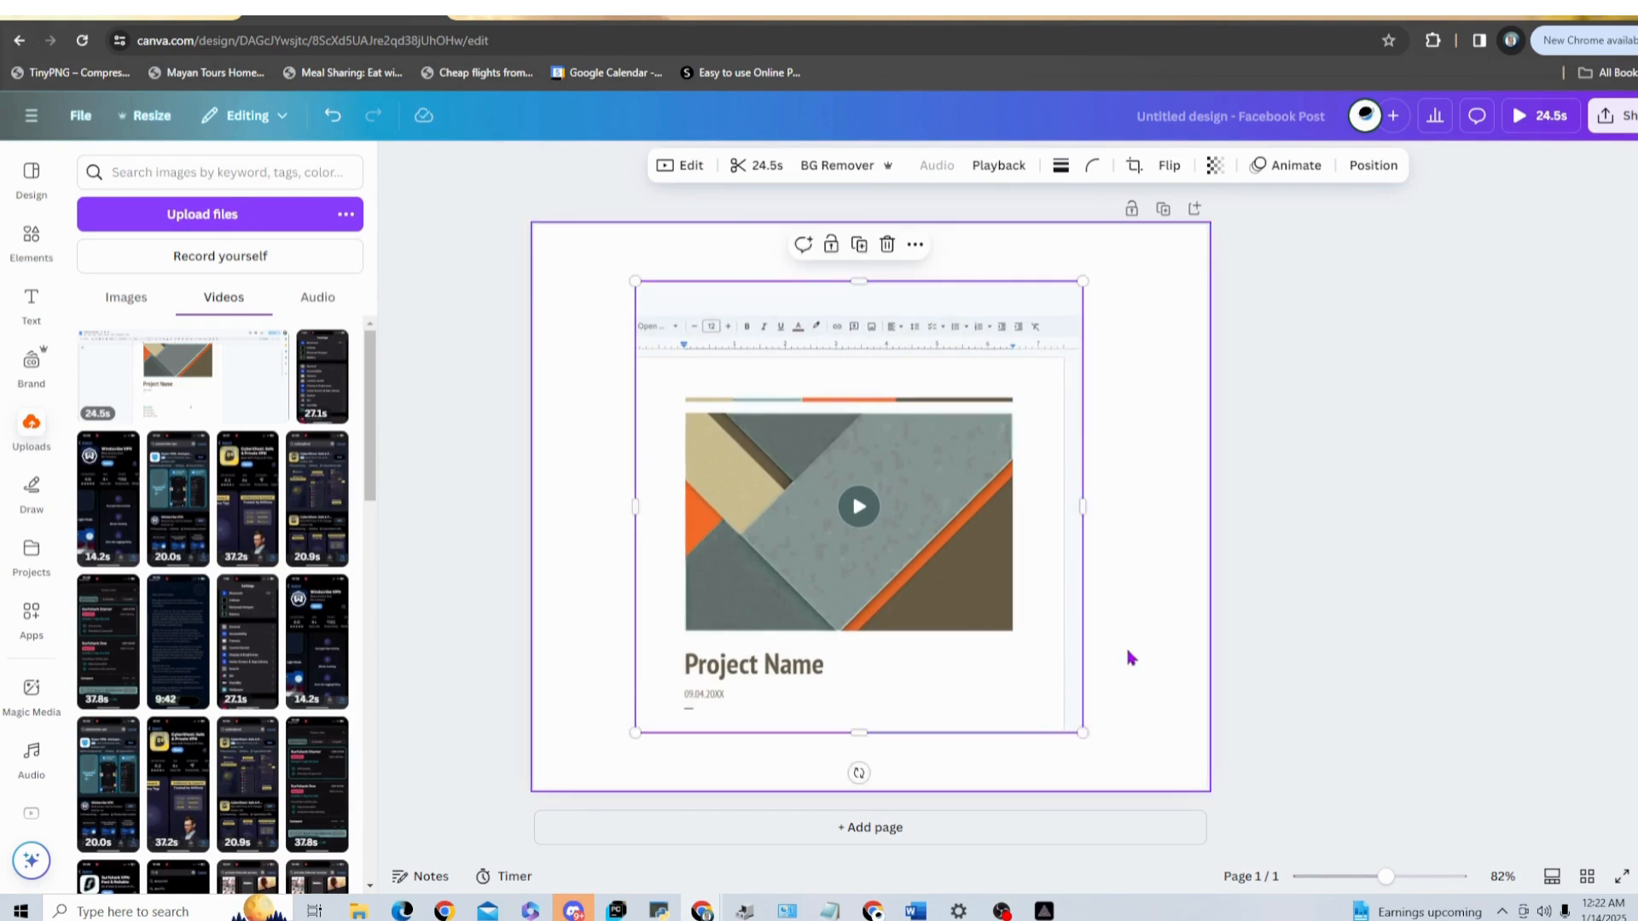
pyautogui.click(1162, 628)
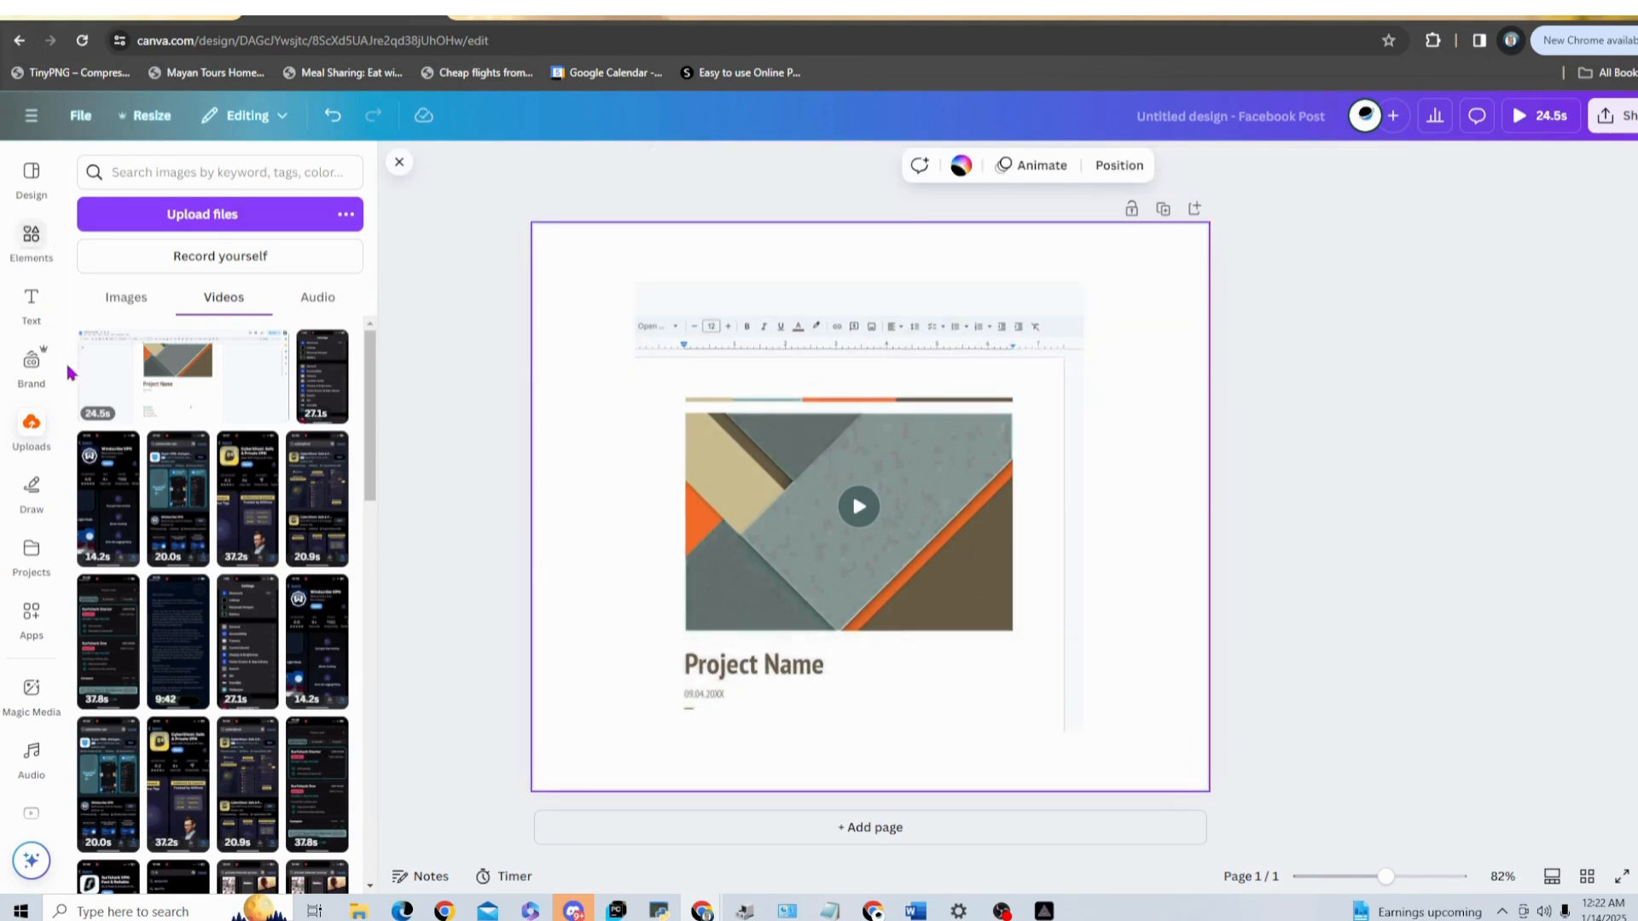
# Step: Add the gold crown from the Logo graphics and place it, reduced in size, over the upper-left corner of the video
pyautogui.click(27, 239)
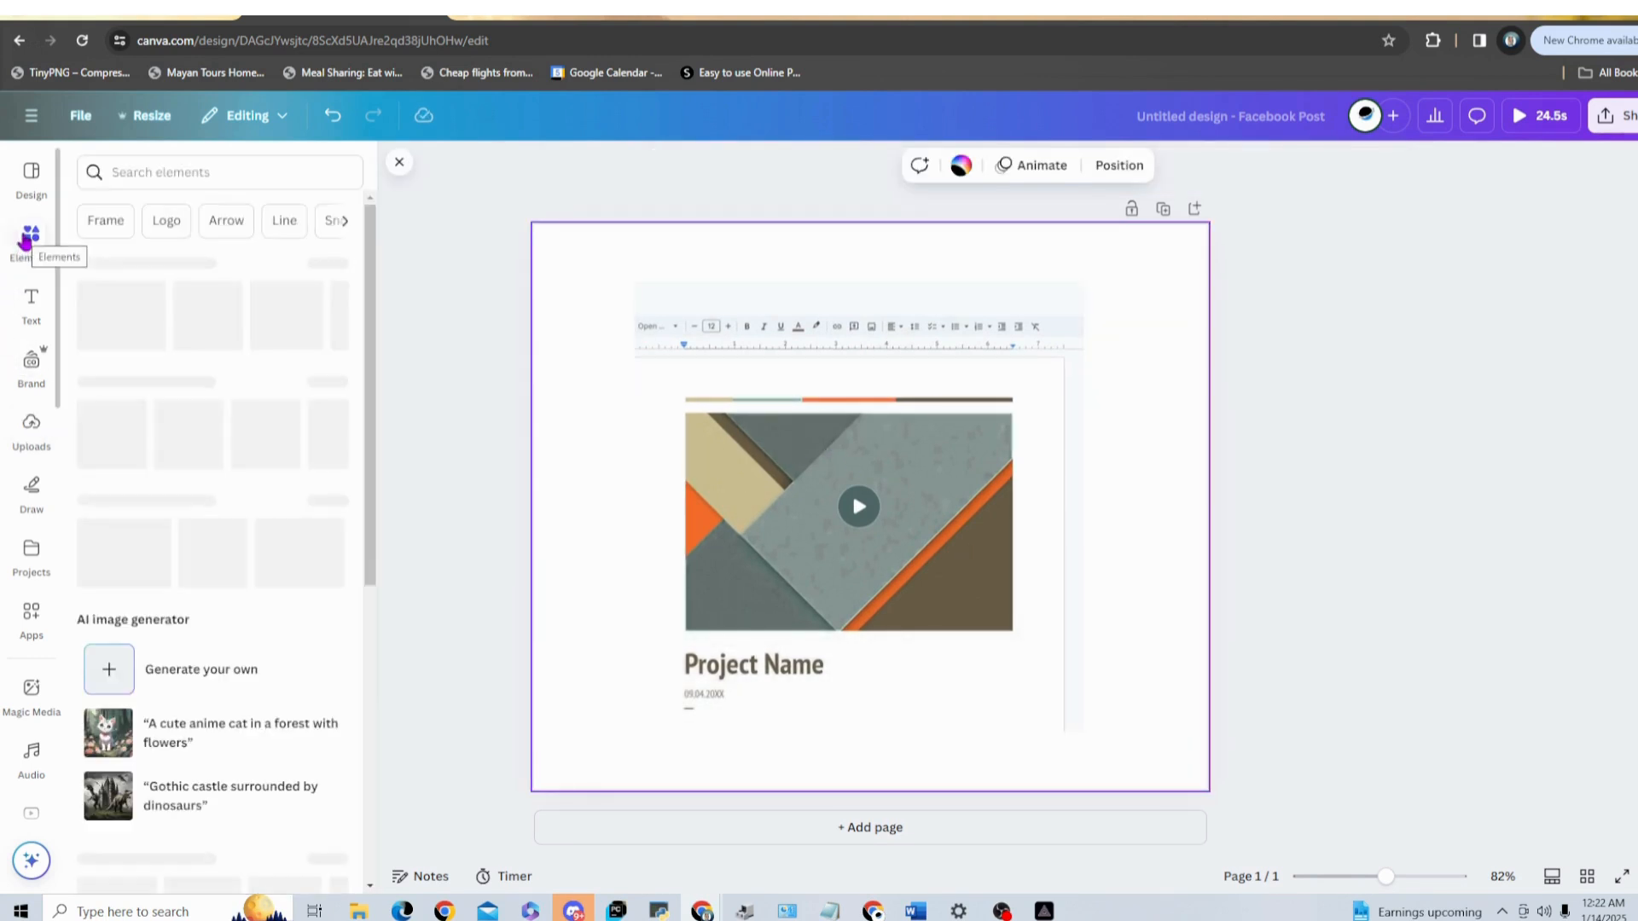
pyautogui.click(166, 223)
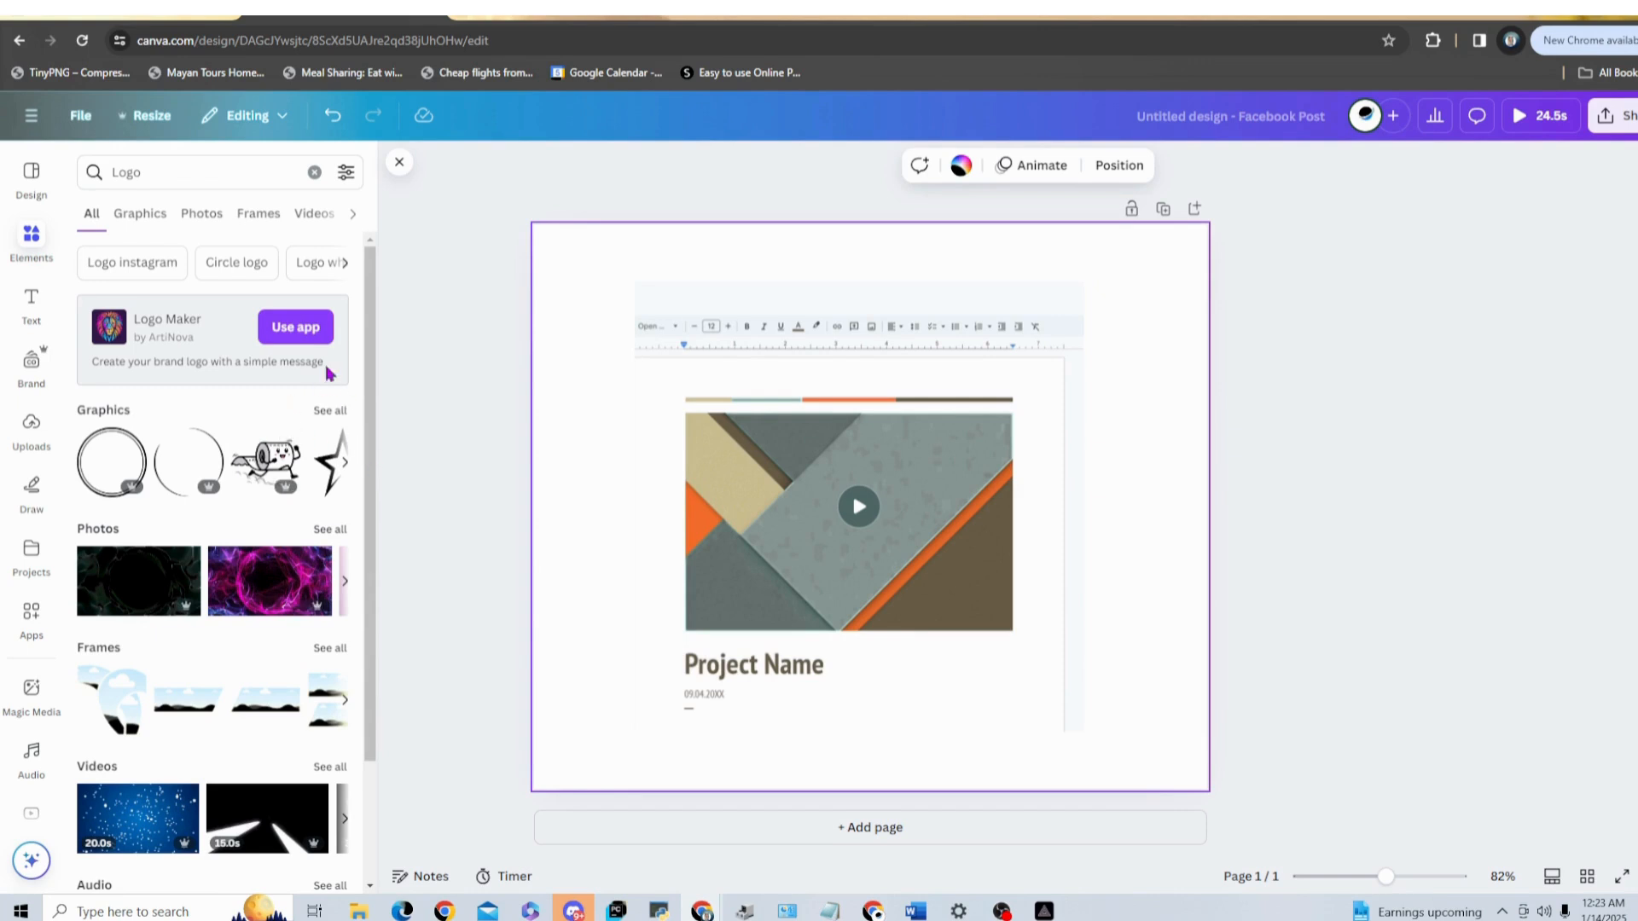
pyautogui.click(331, 411)
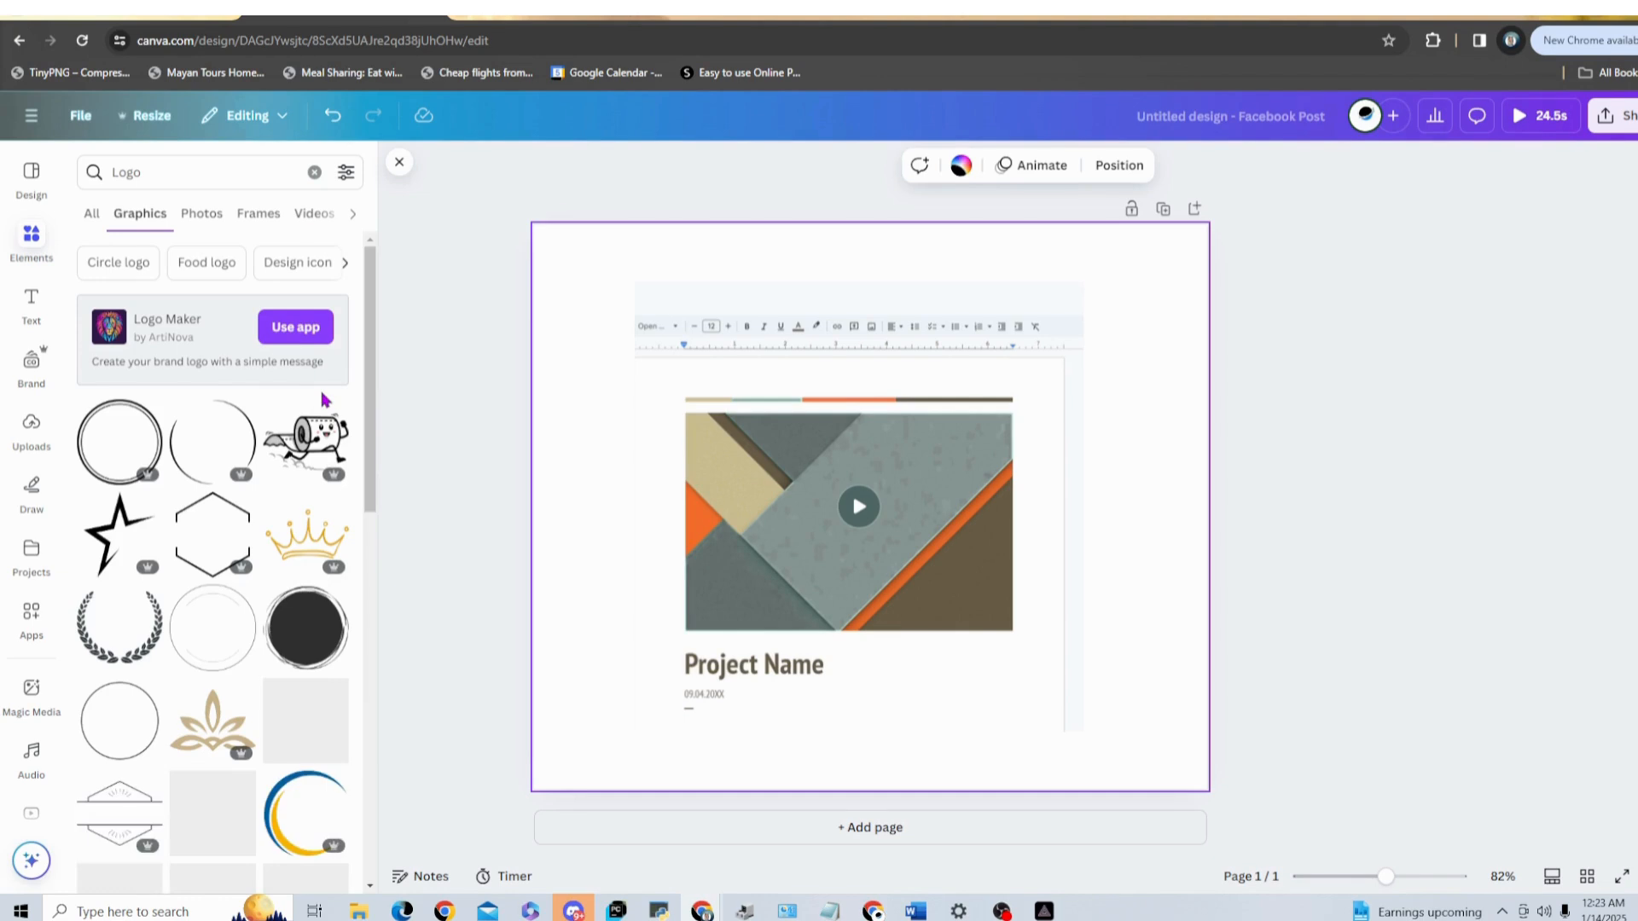
pyautogui.scroll(-1, 256, 512)
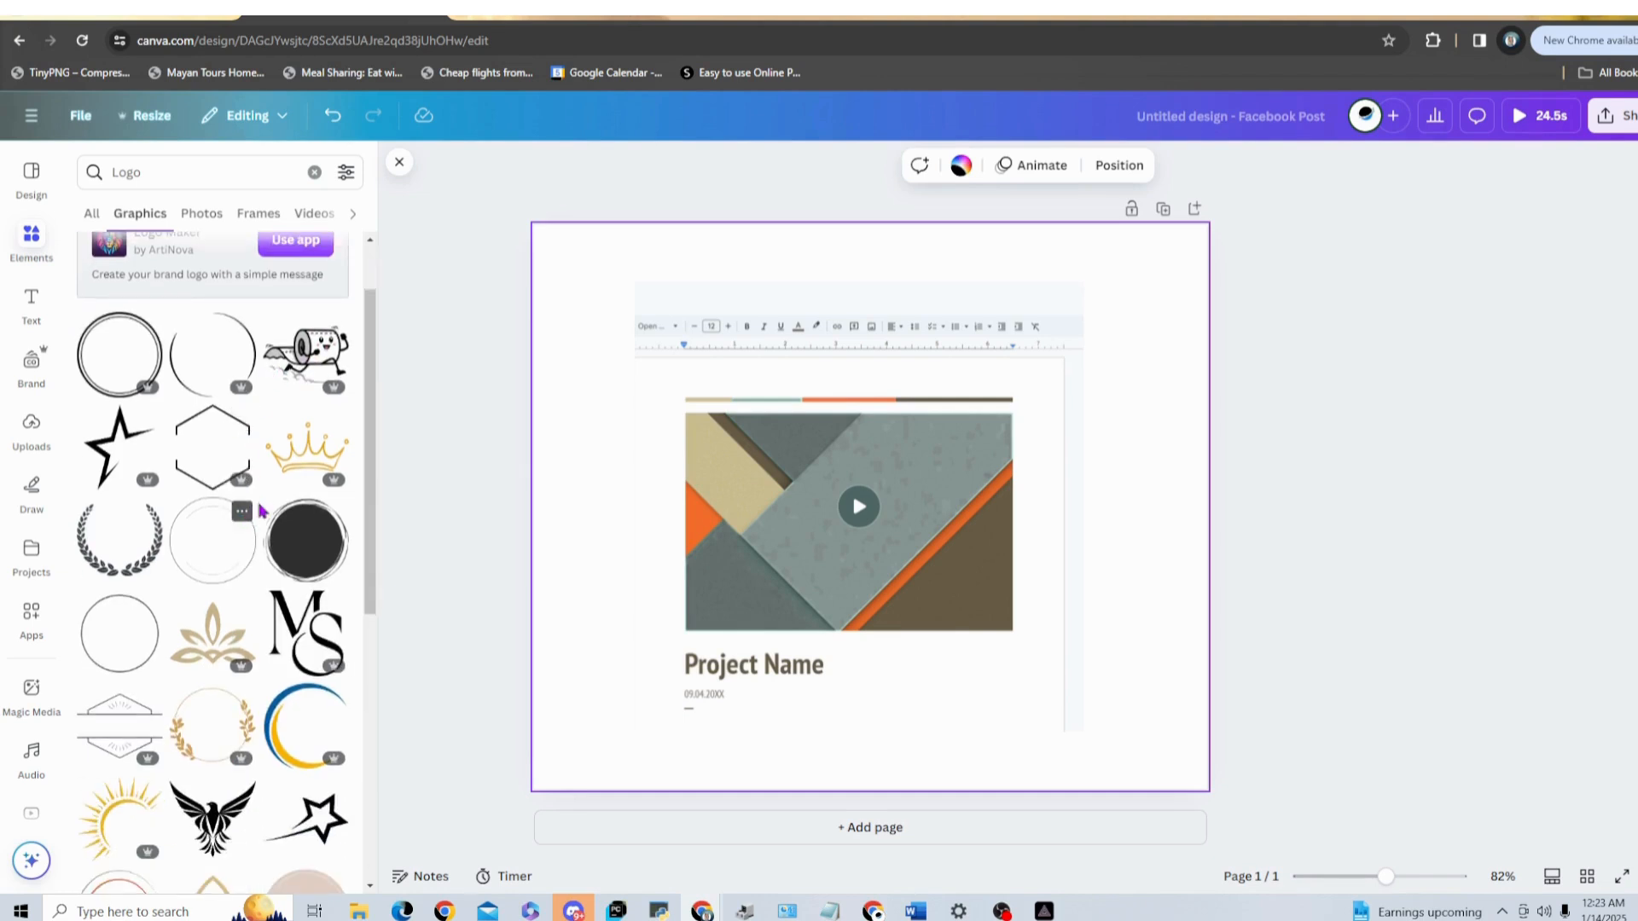
pyautogui.click(300, 457)
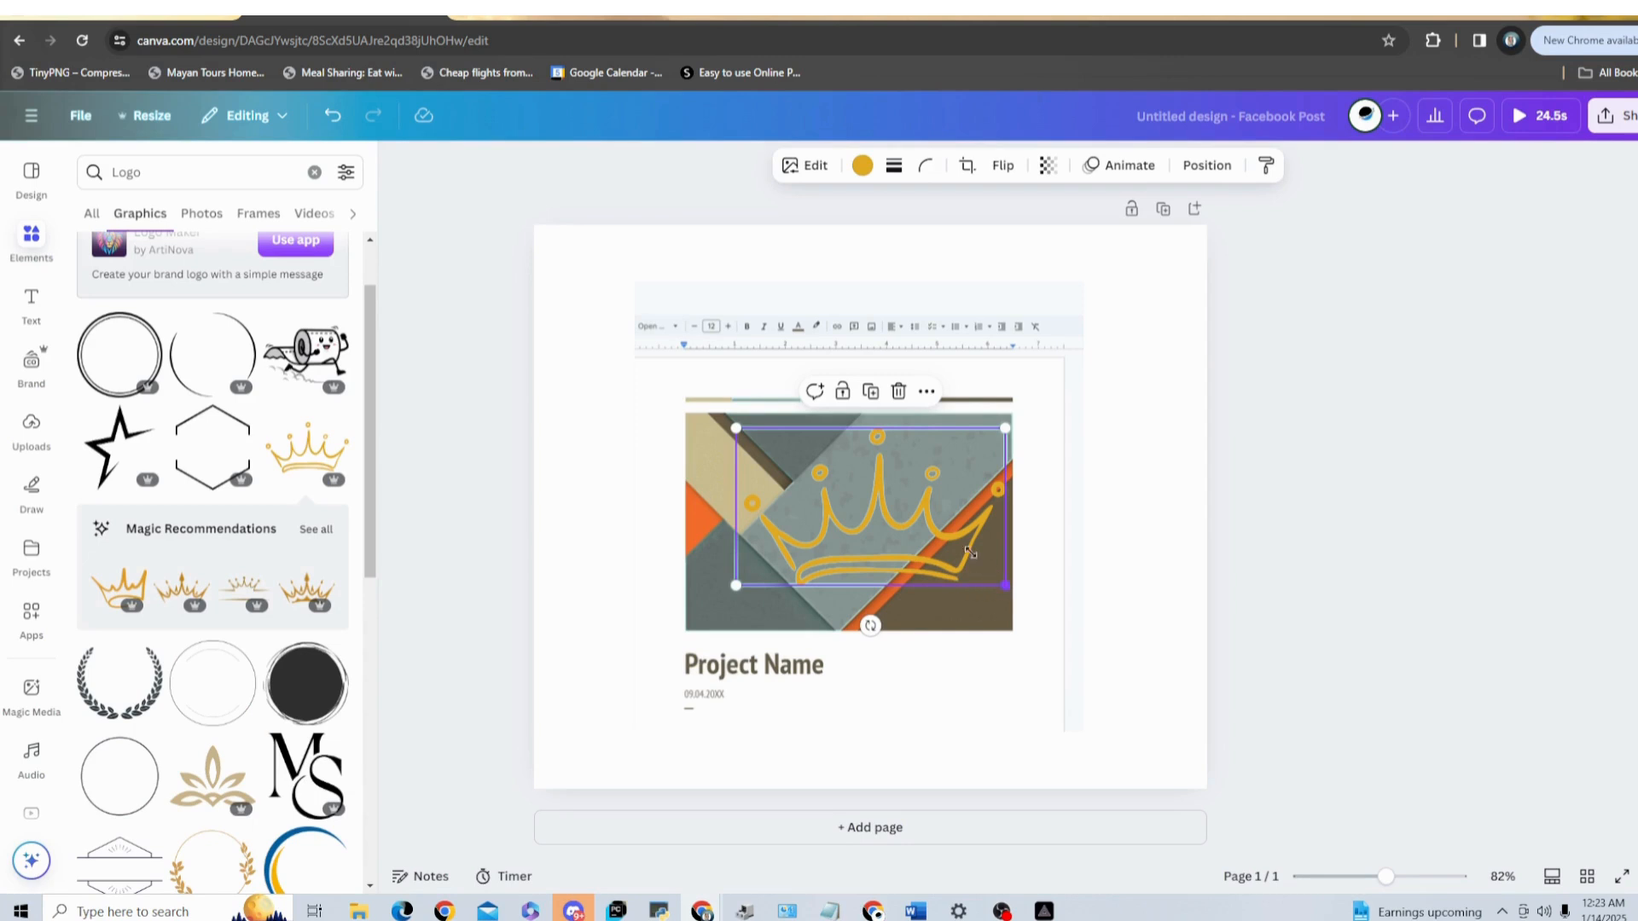
pyautogui.moveTo(970, 552); pyautogui.dragTo(665, 327)
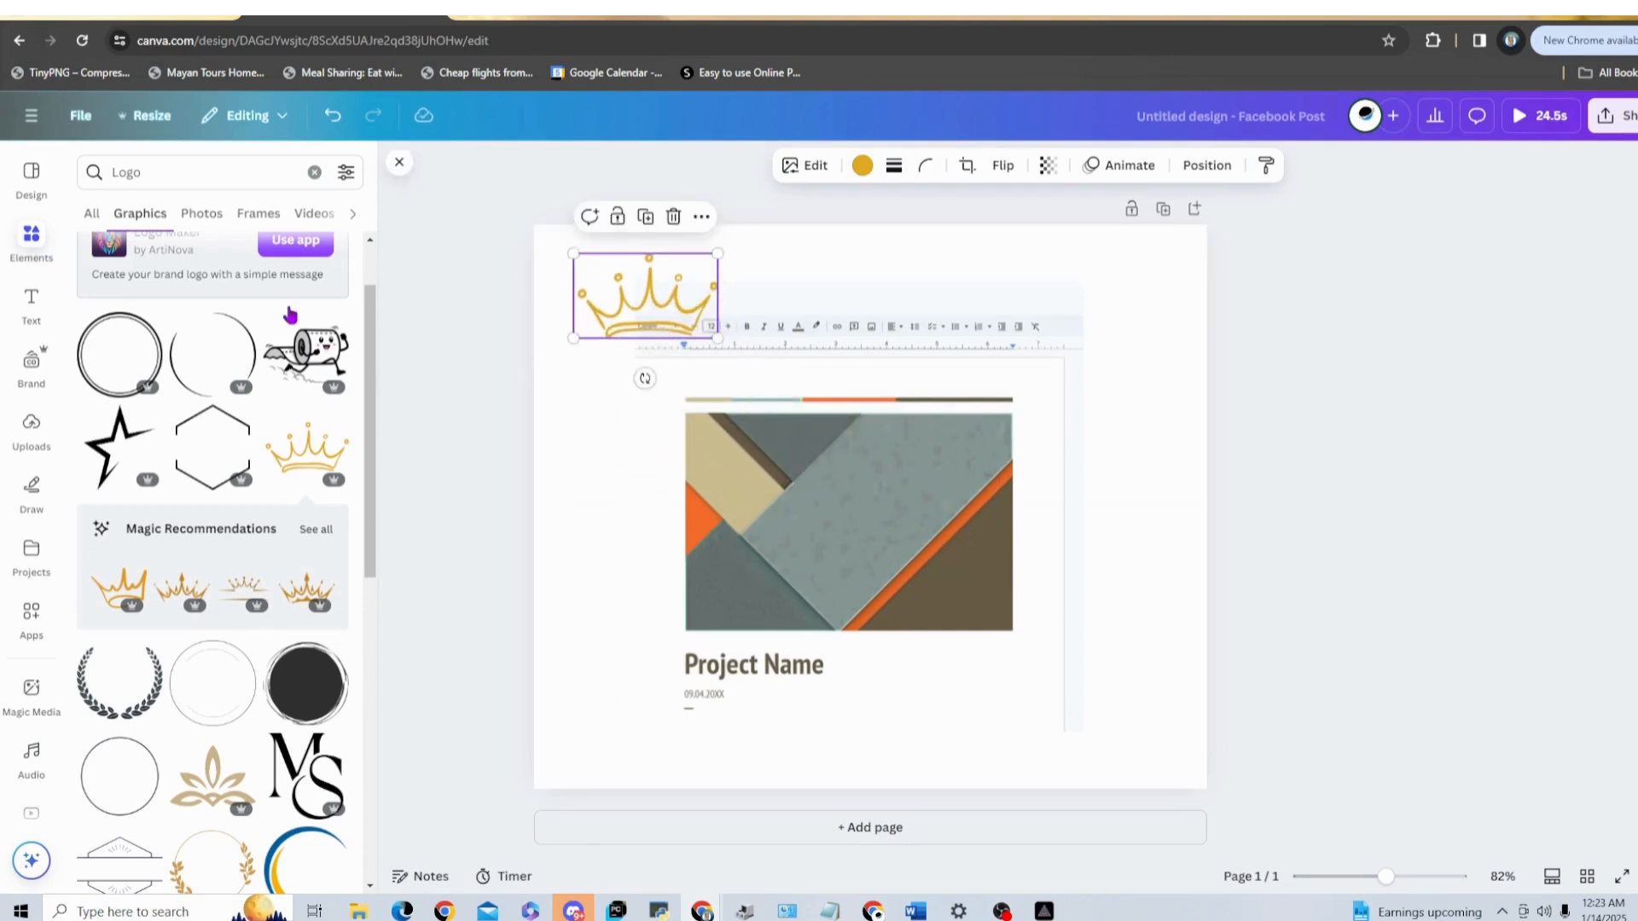
pyautogui.click(1105, 639)
# Step: Browse the remaining logo graphics and the uploaded videos
pyautogui.scroll(-4, 237, 650)
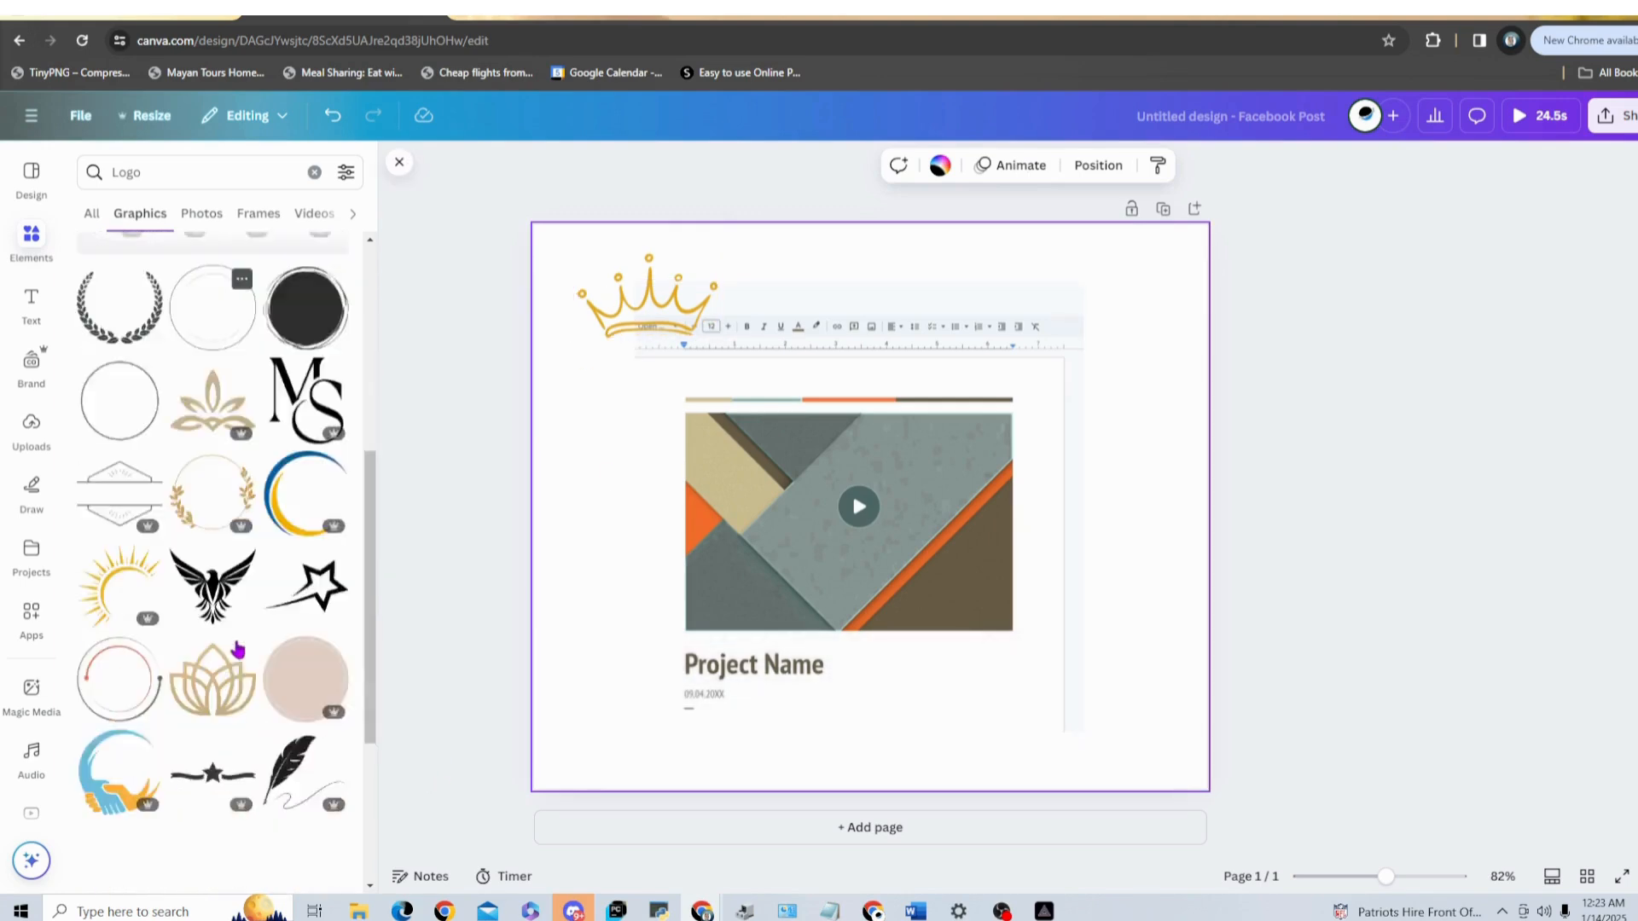
pyautogui.scroll(1, 196, 662)
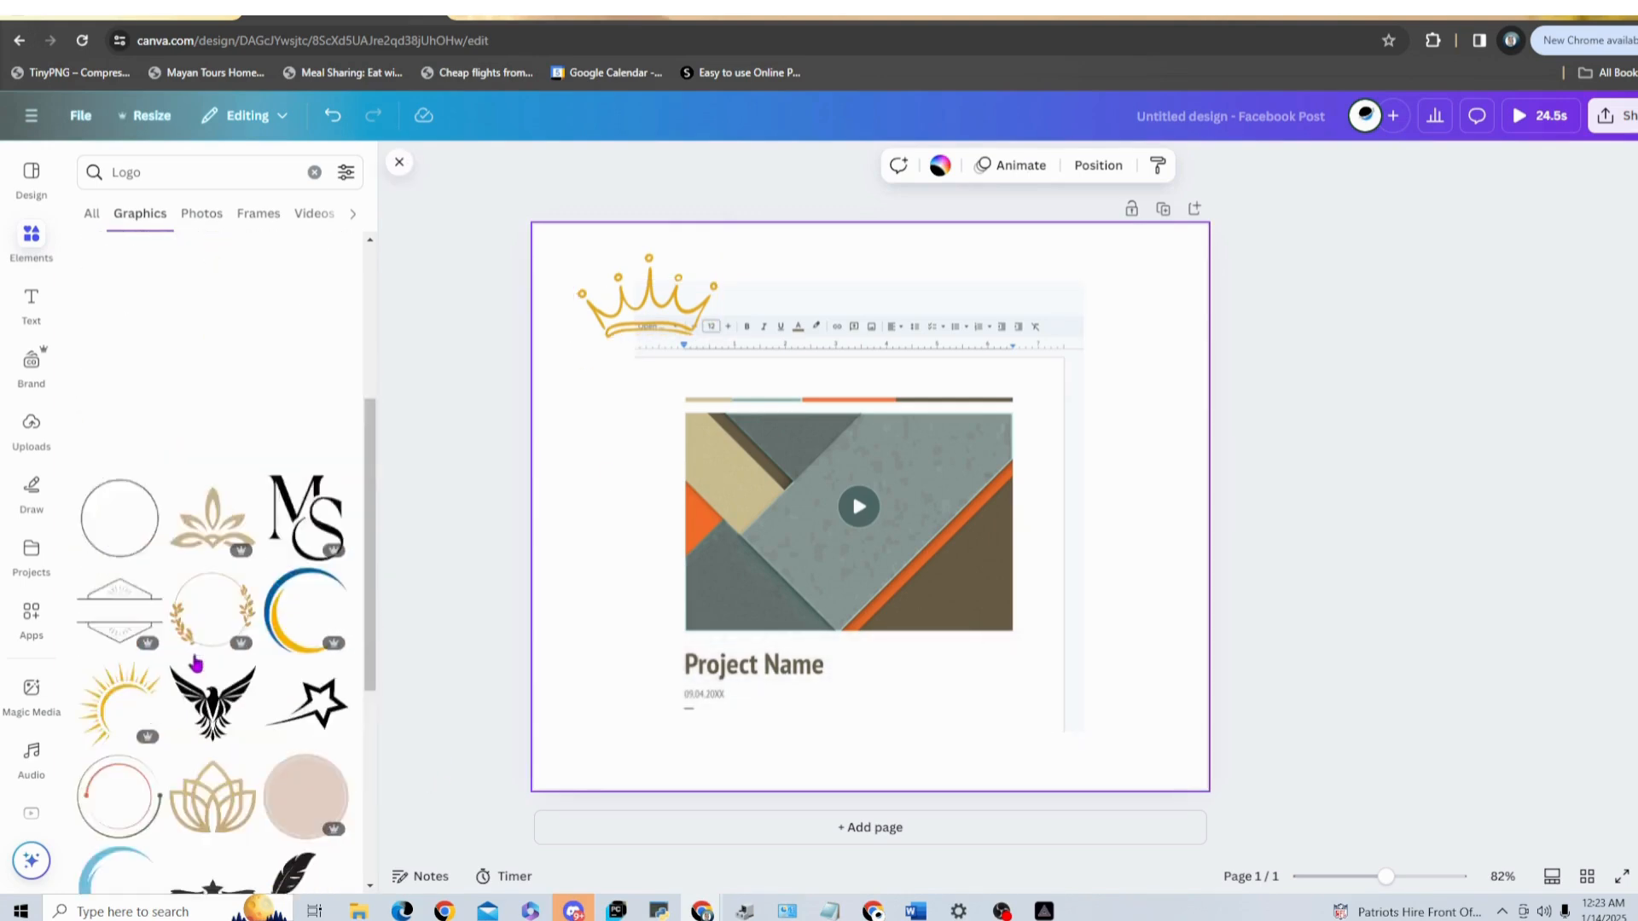
pyautogui.scroll(4, 197, 662)
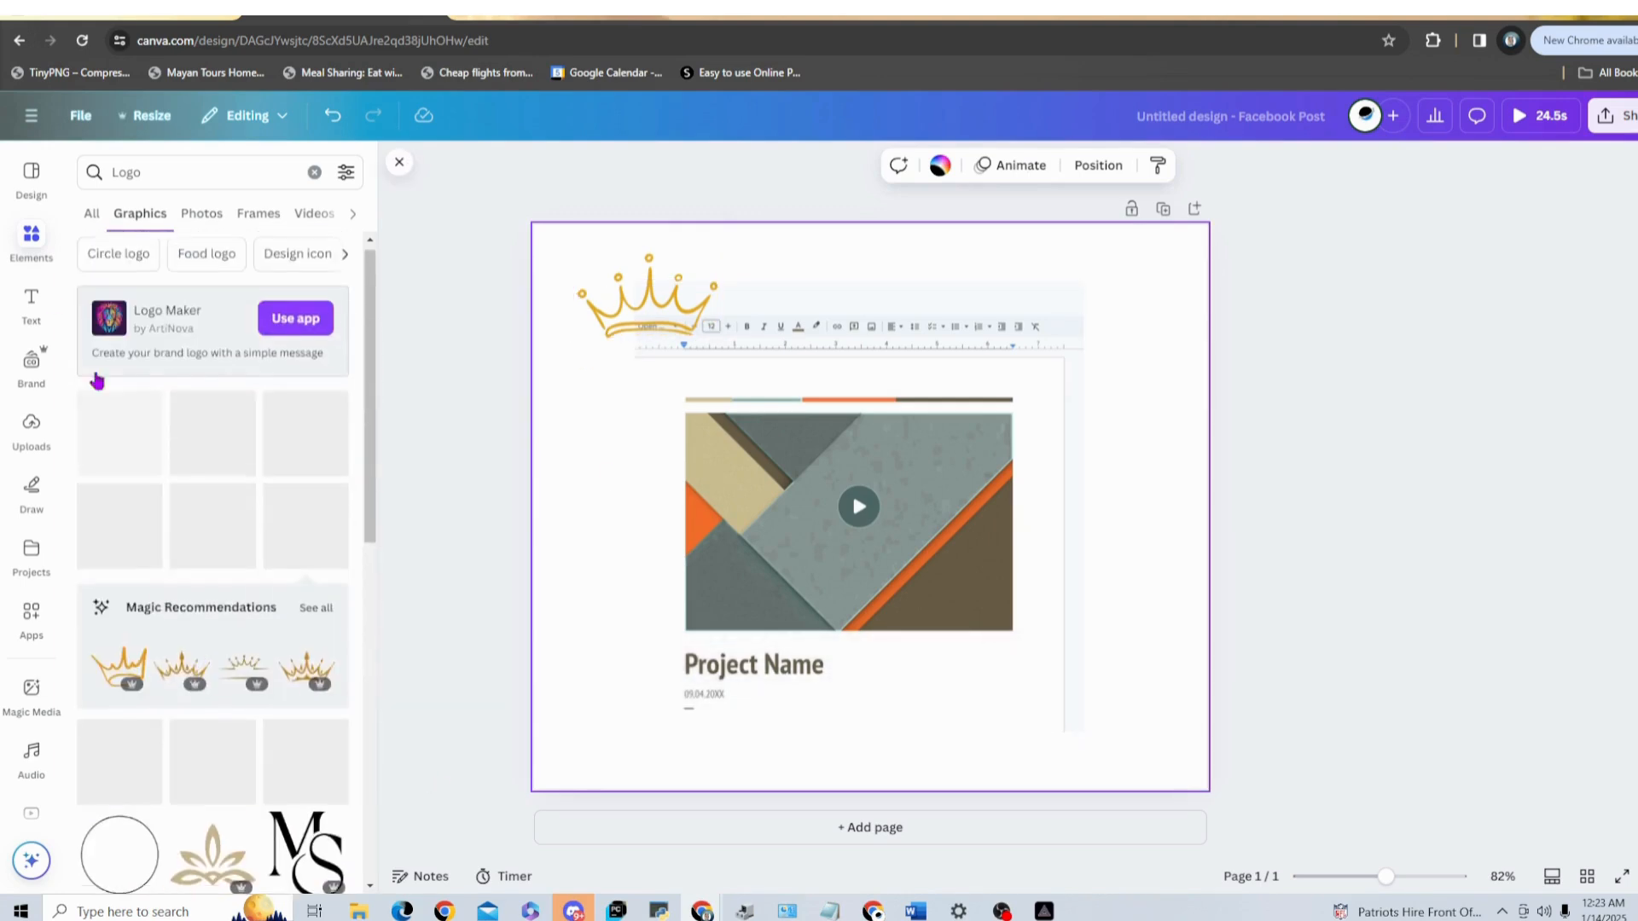
pyautogui.click(31, 427)
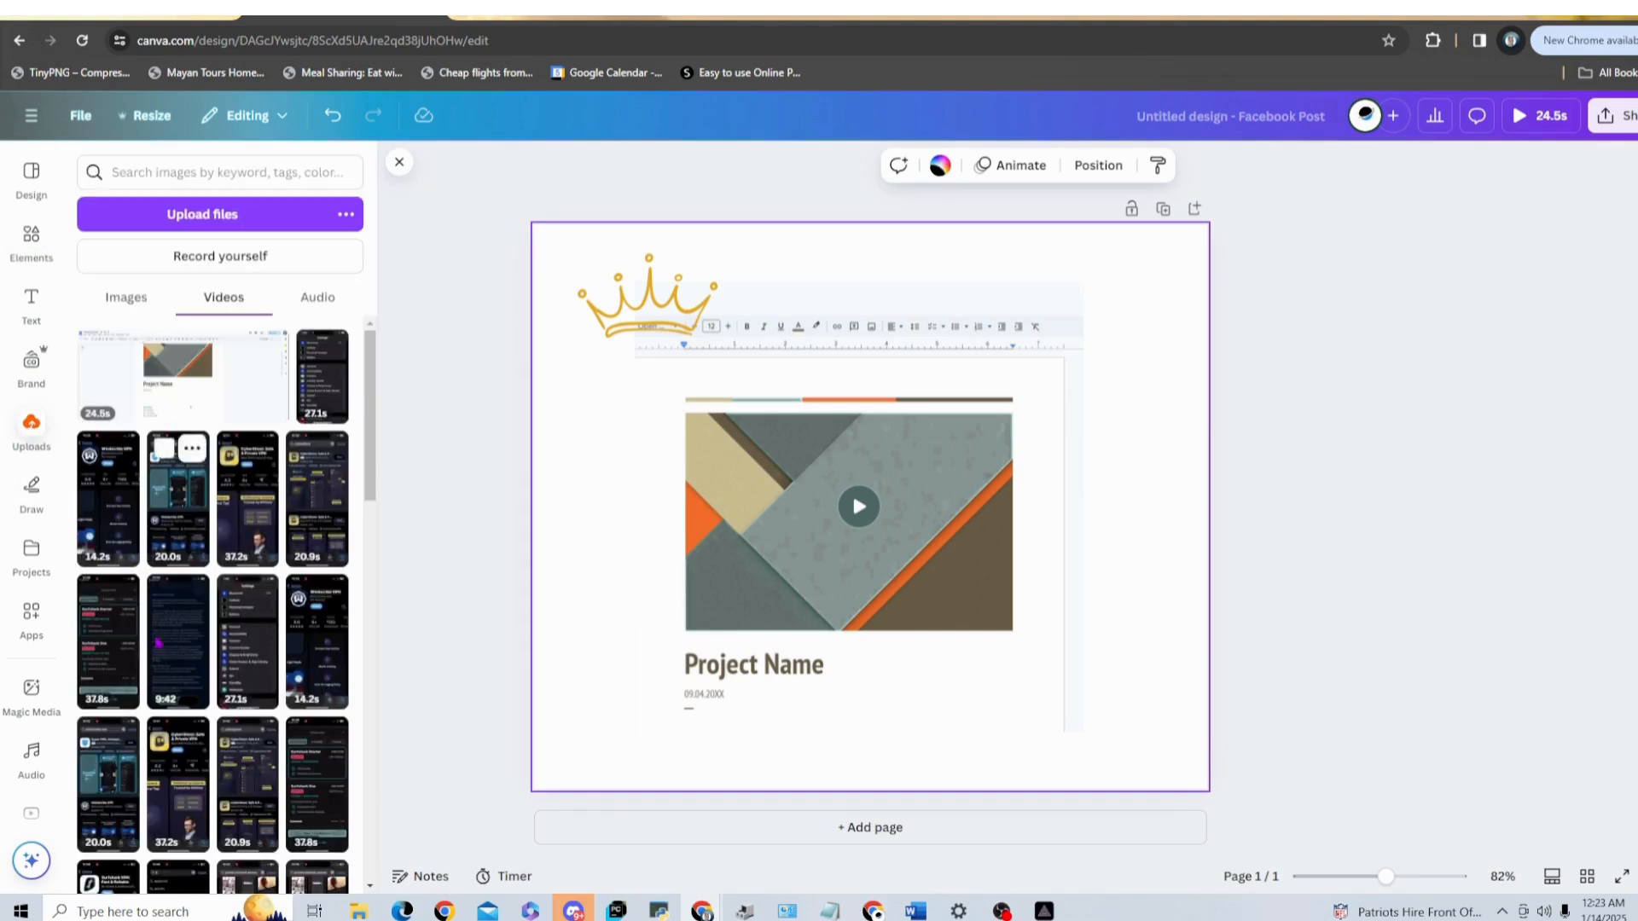
pyautogui.scroll(-10, 241, 790)
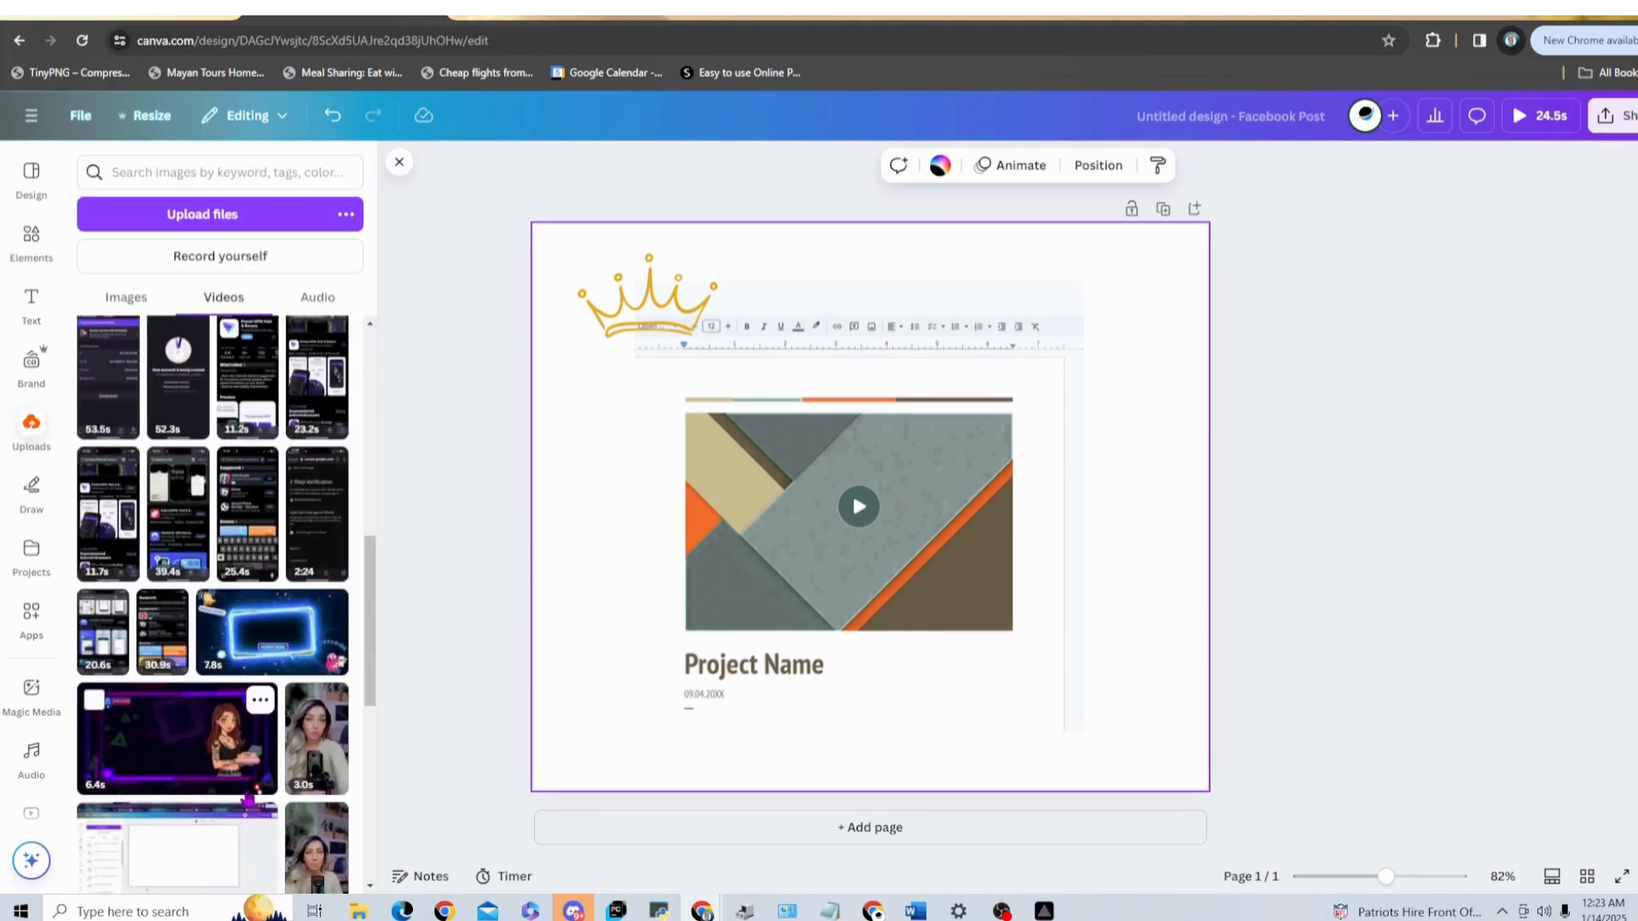
pyautogui.scroll(-4, 250, 795)
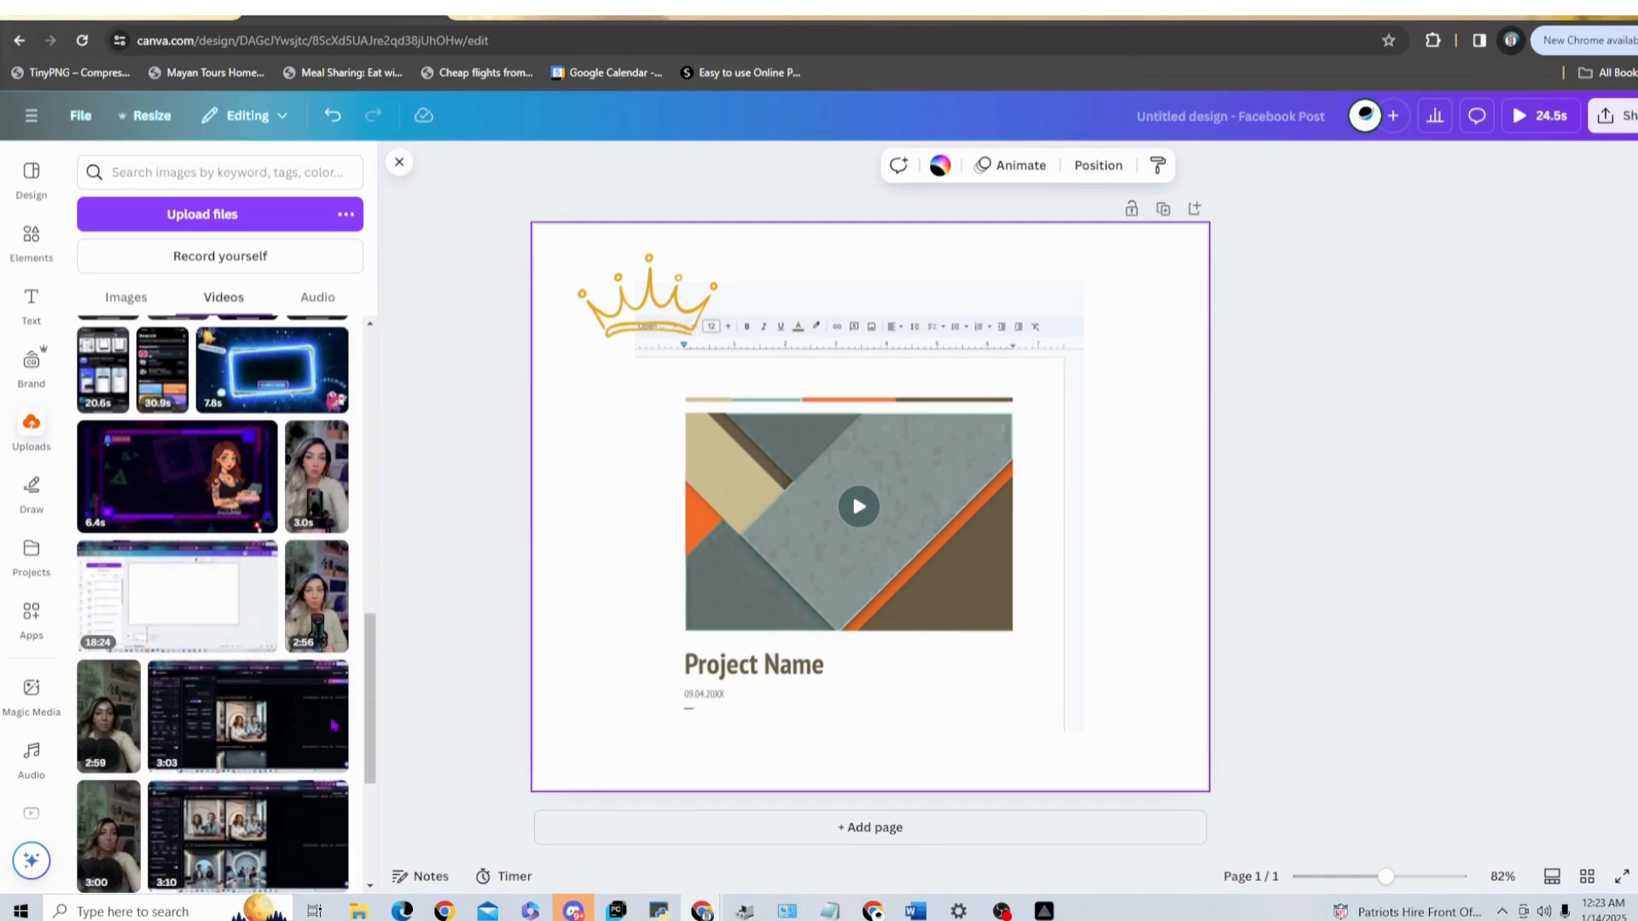
pyautogui.scroll(6, 281, 444)
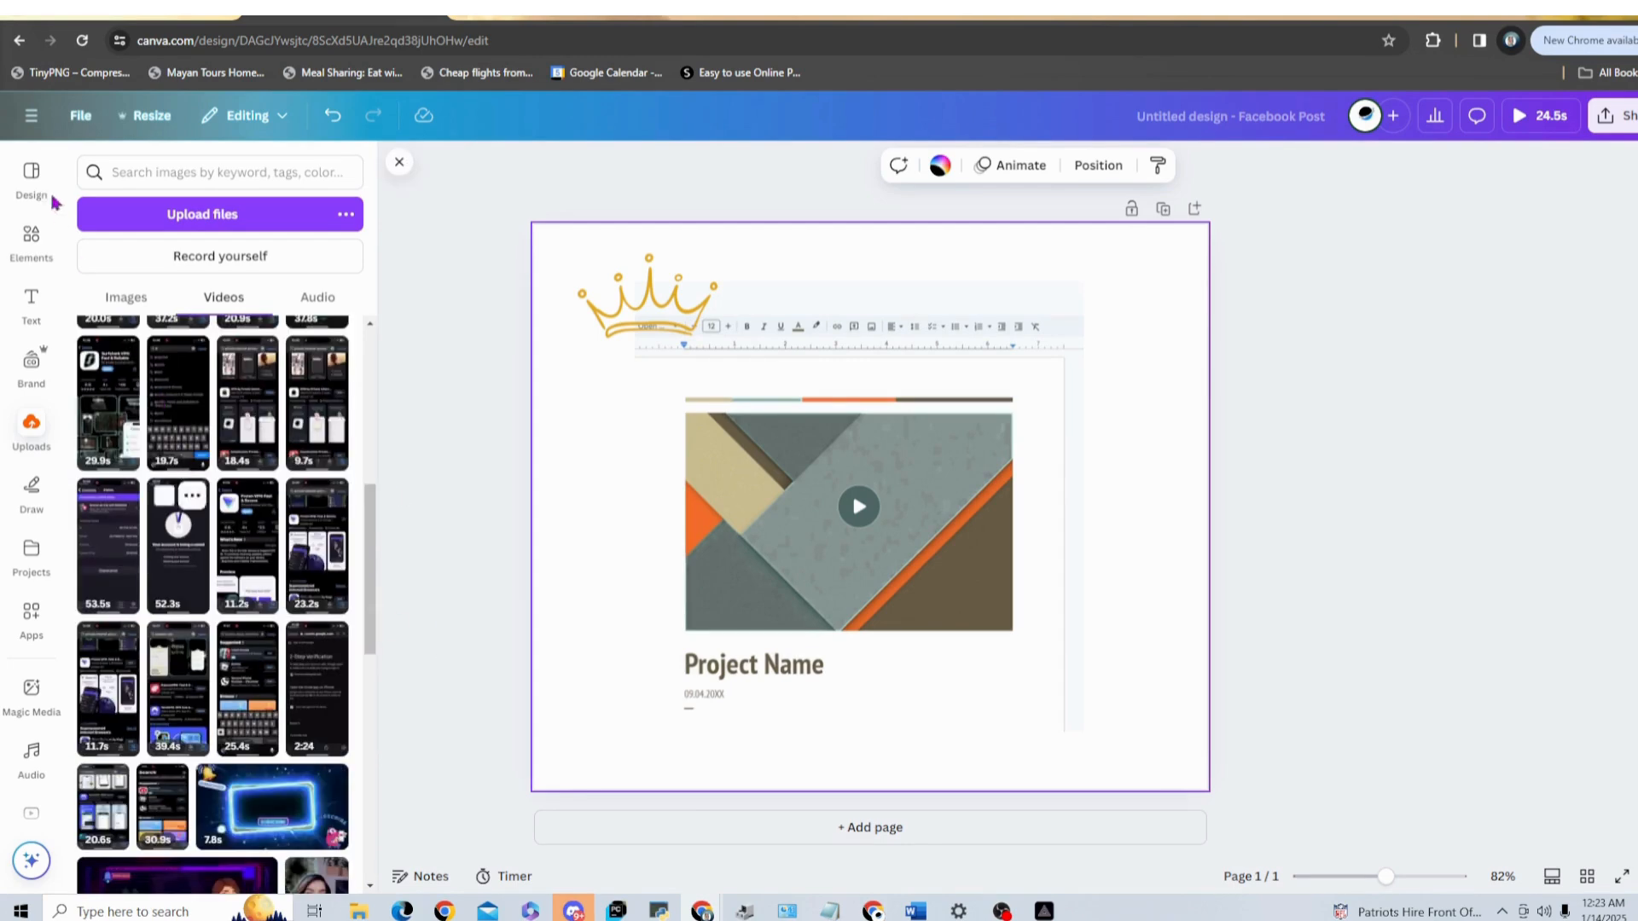
pyautogui.click(202, 214)
pyautogui.press('Escape')
pyautogui.click(636, 333)
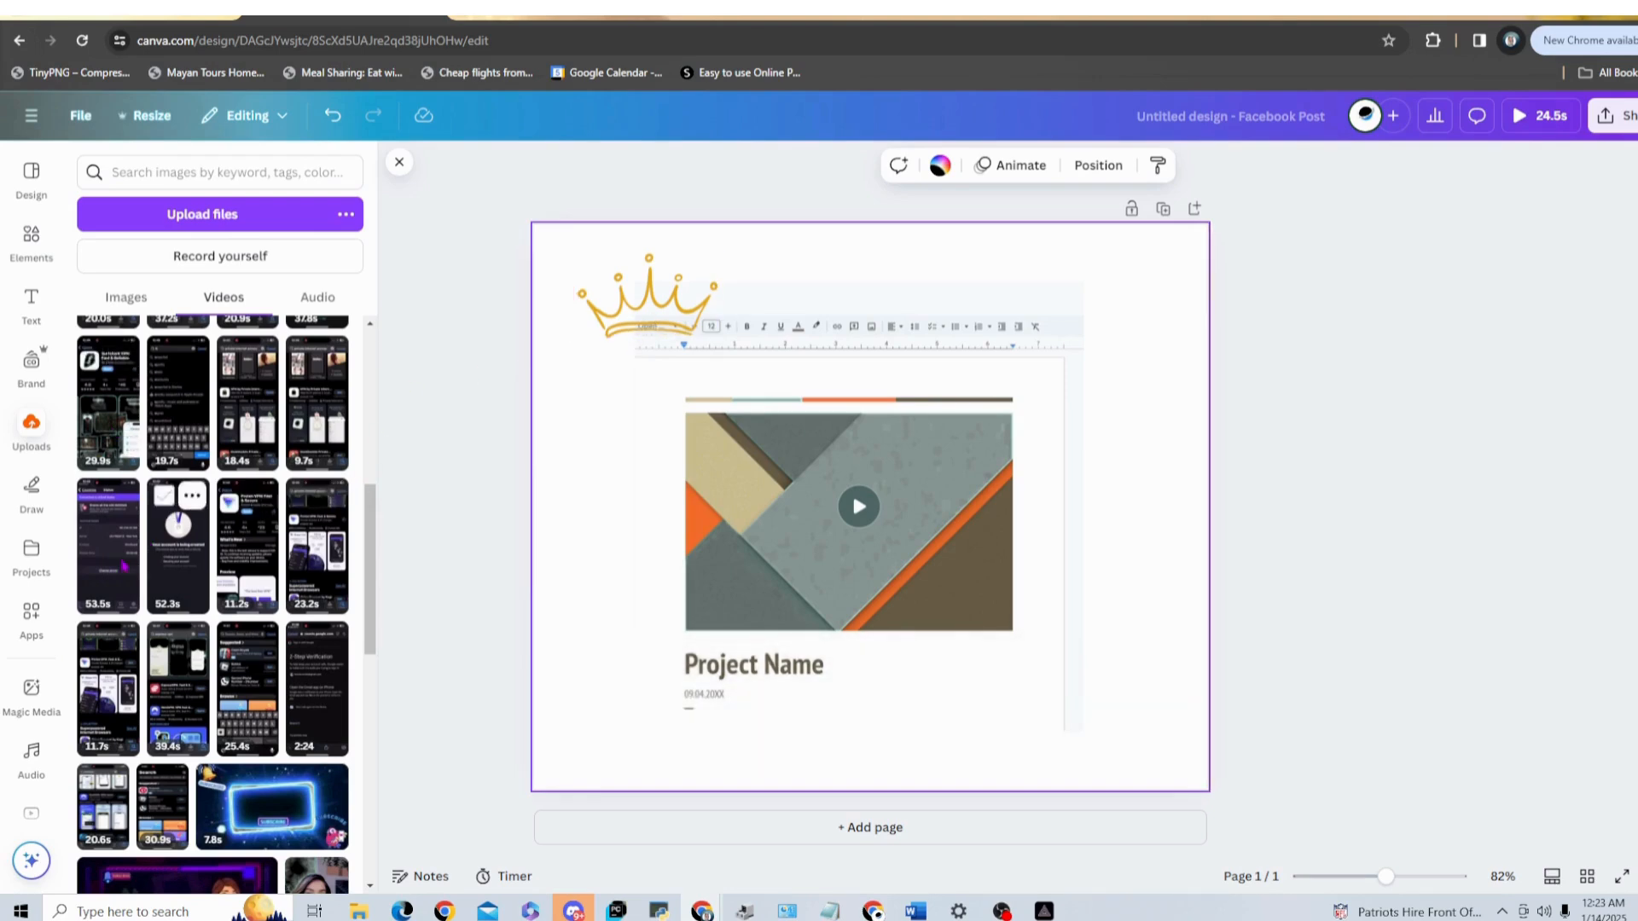
pyautogui.scroll(5, 124, 512)
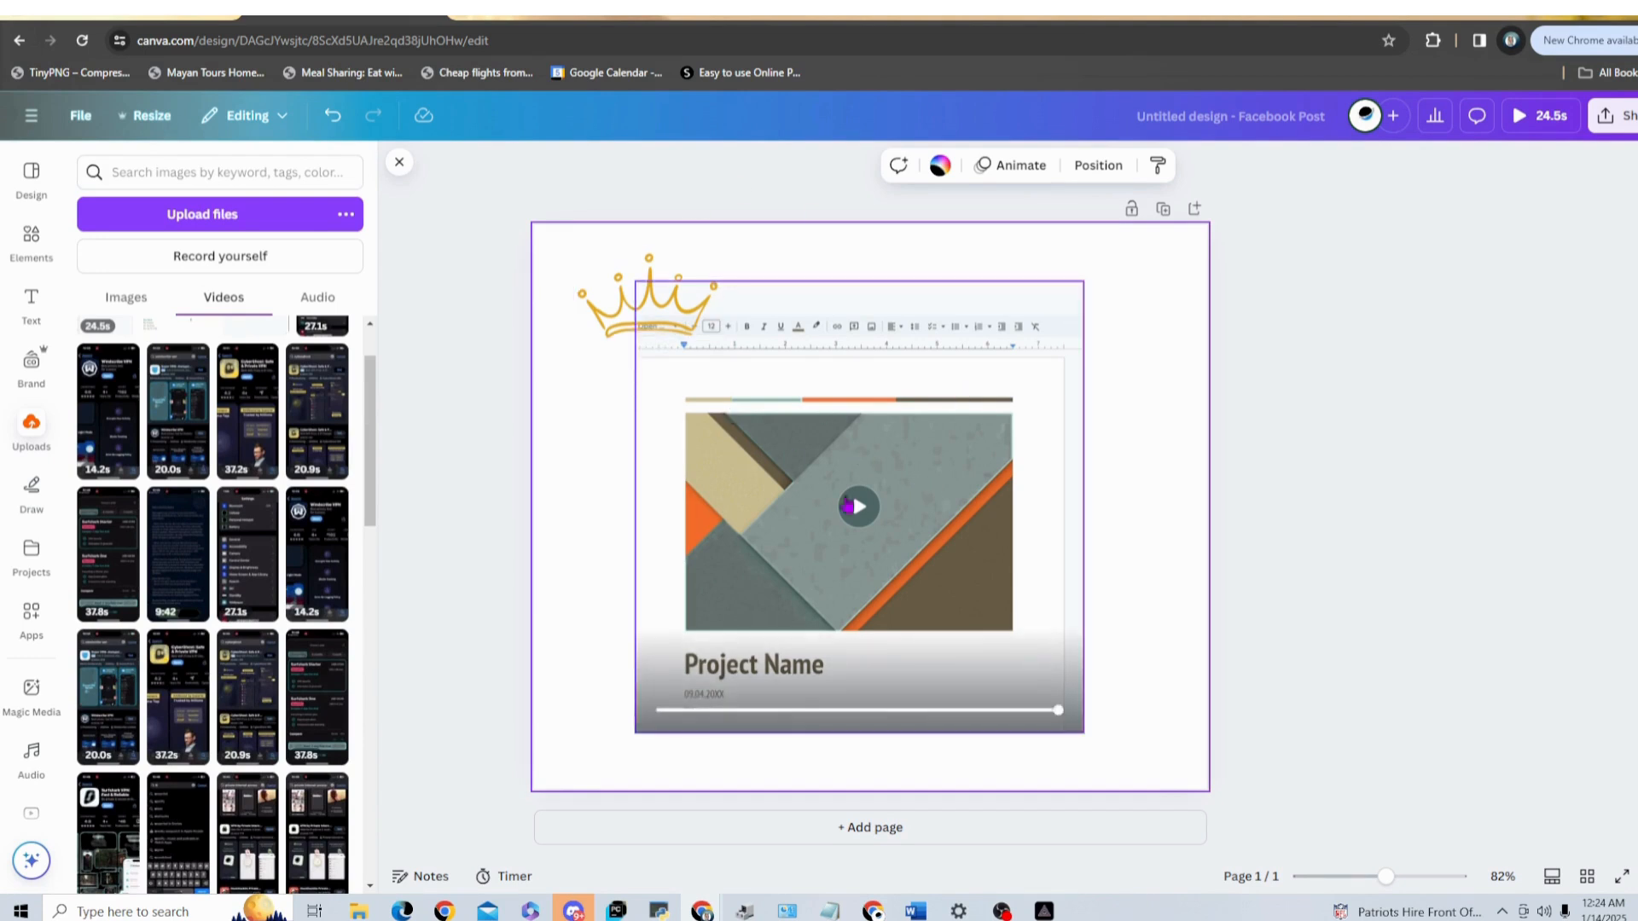
# Step: Open the recording studio with Screen as the source and choose the entire Screen 2 for sharing
pyautogui.click(122, 260)
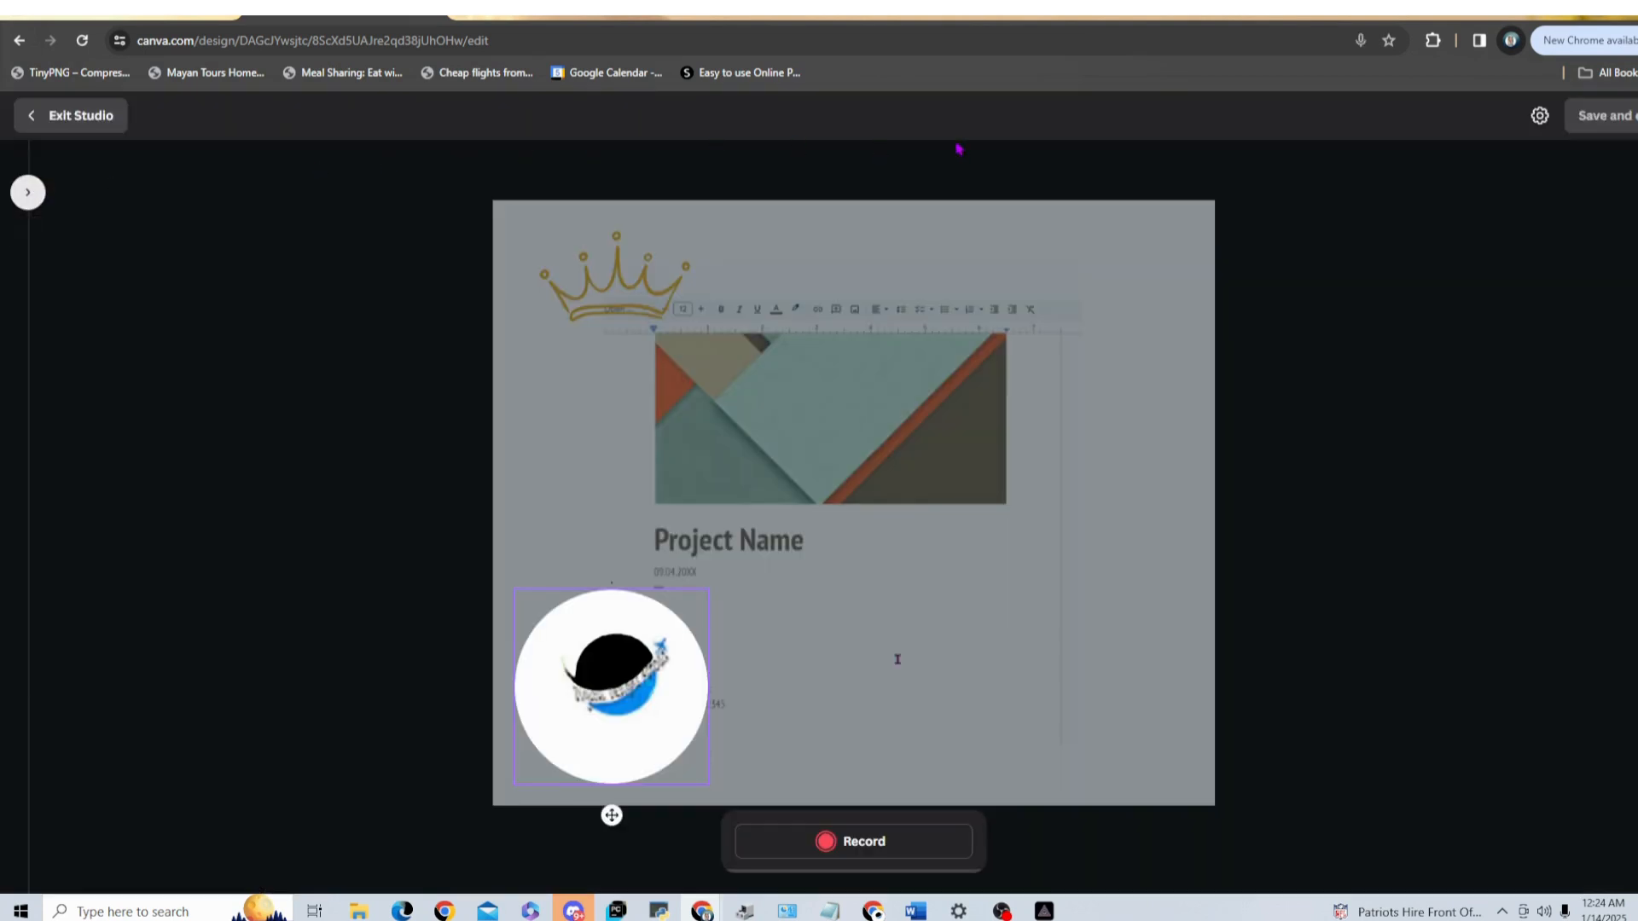
pyautogui.click(1540, 117)
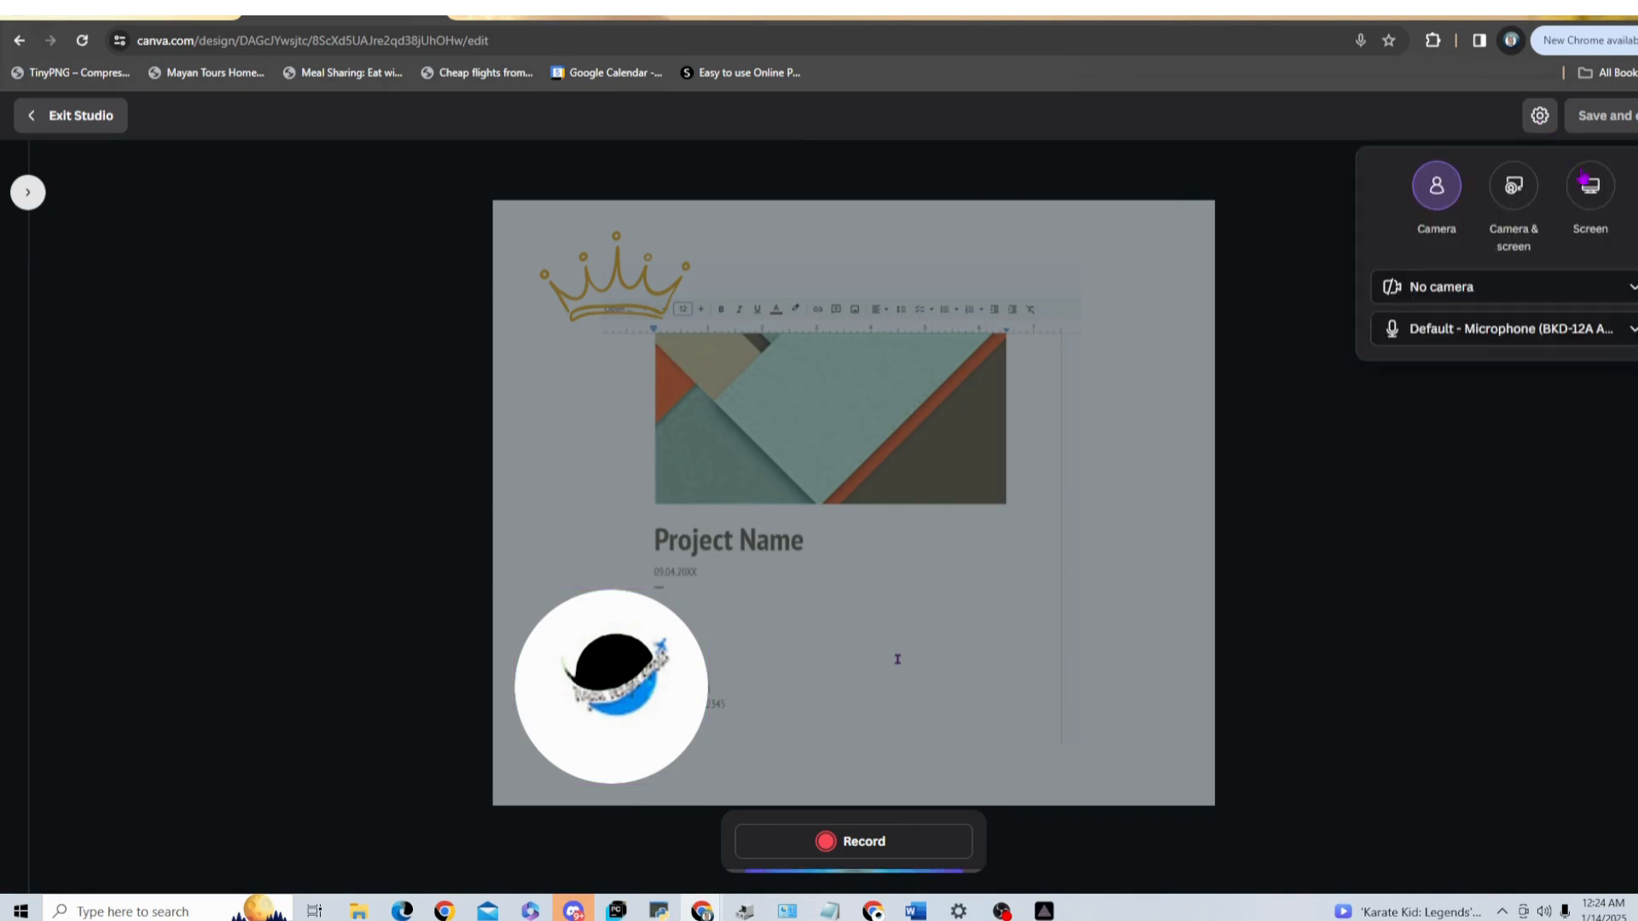
pyautogui.click(1584, 183)
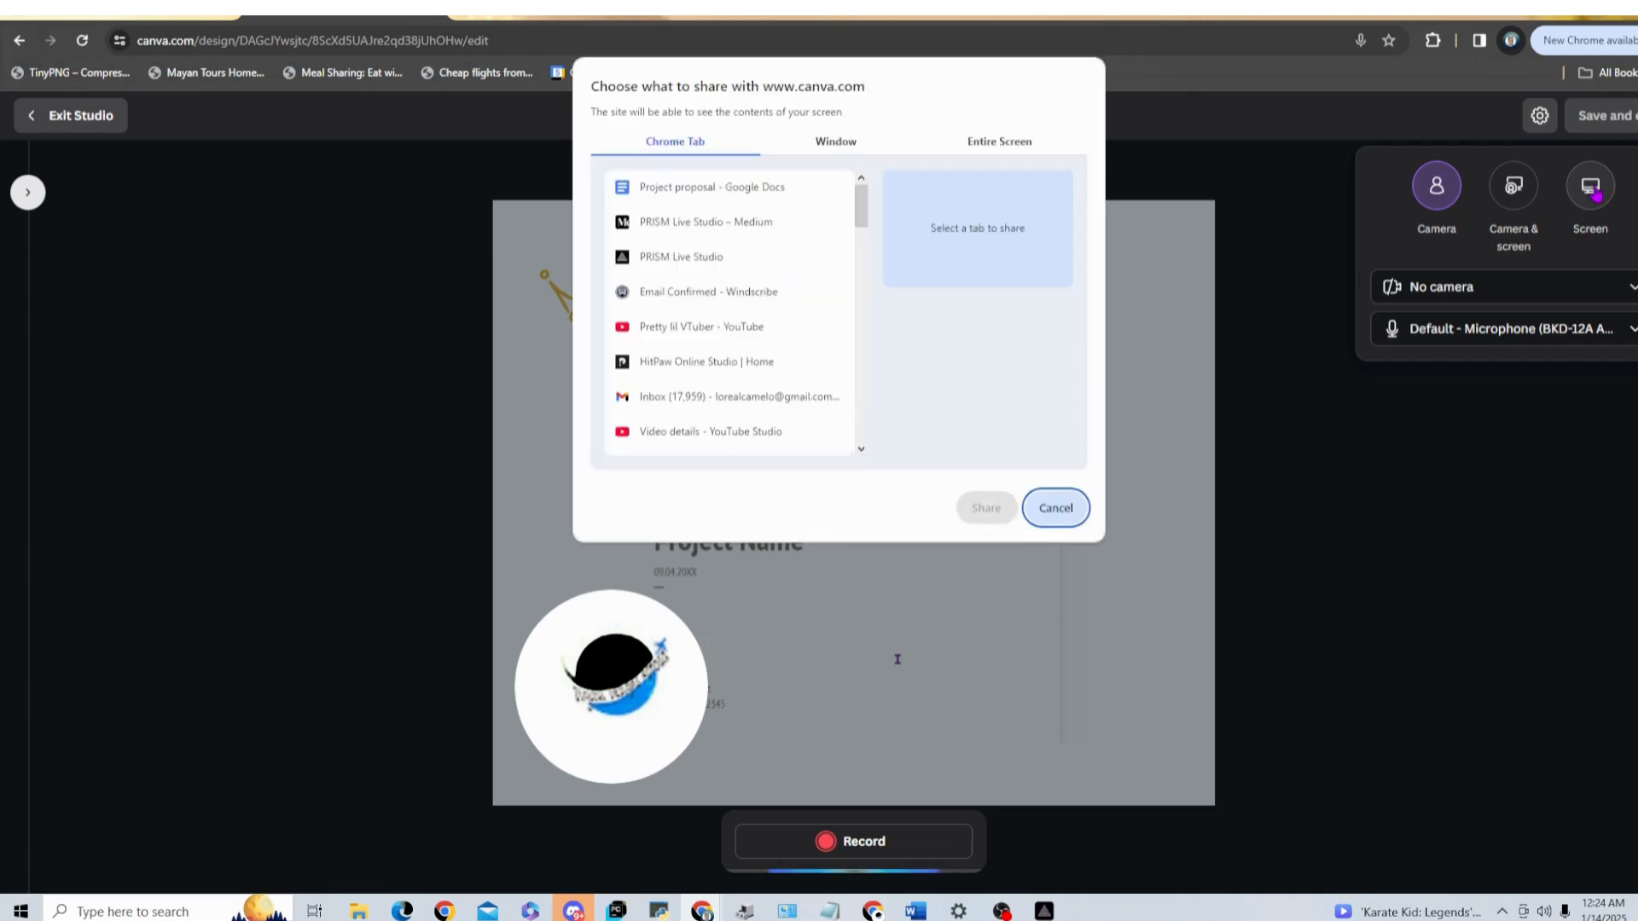
pyautogui.click(845, 148)
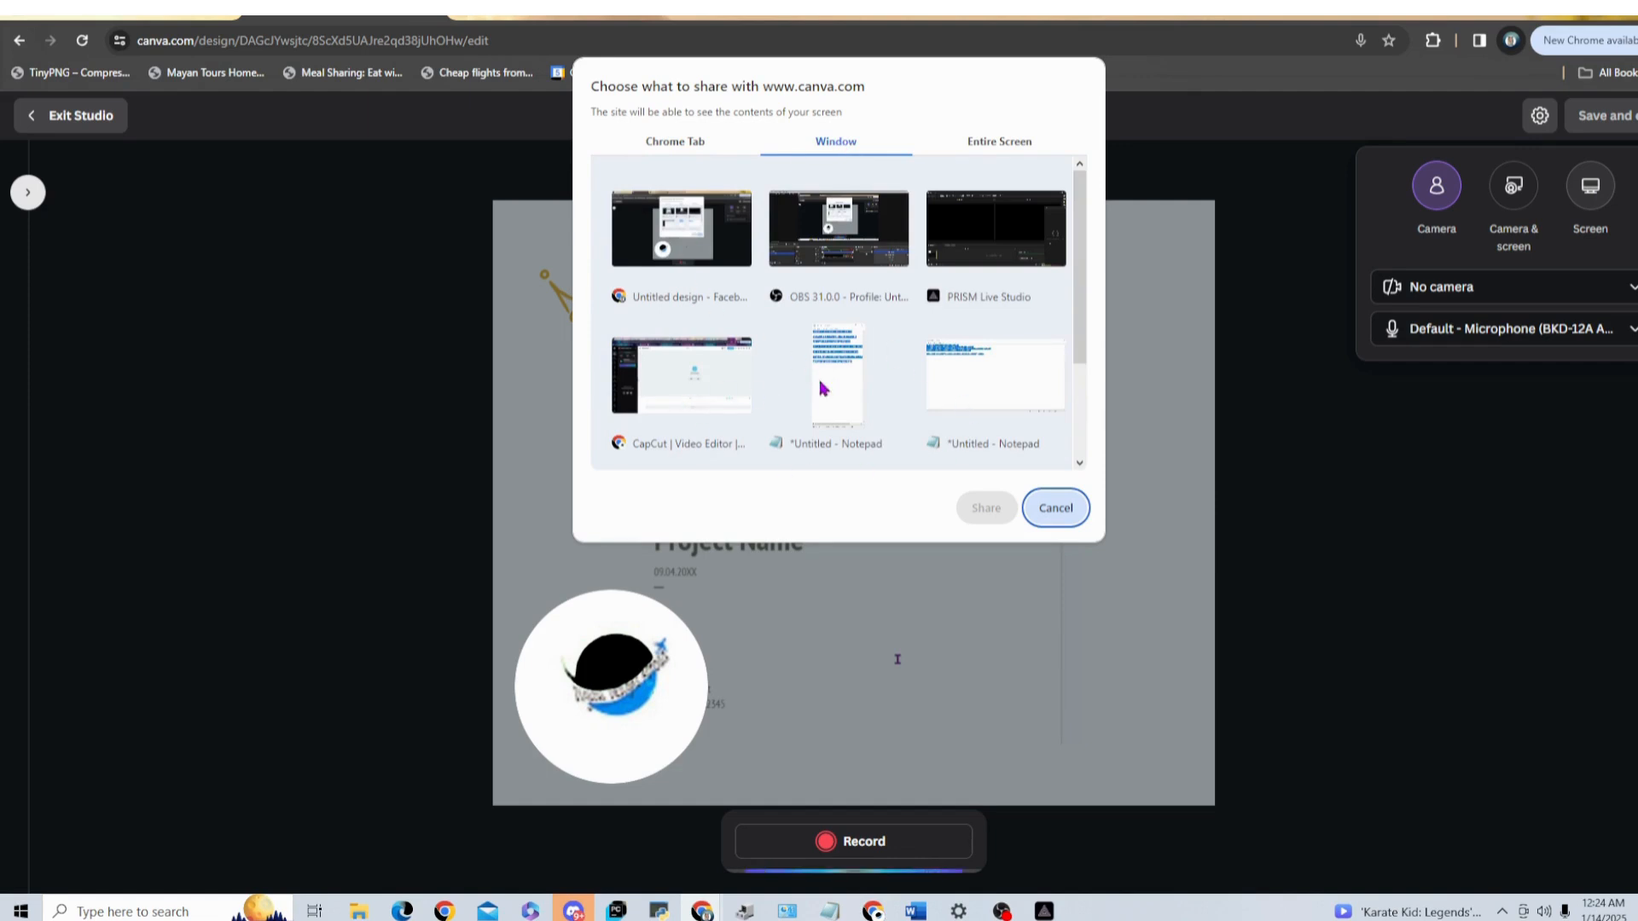
pyautogui.click(1001, 147)
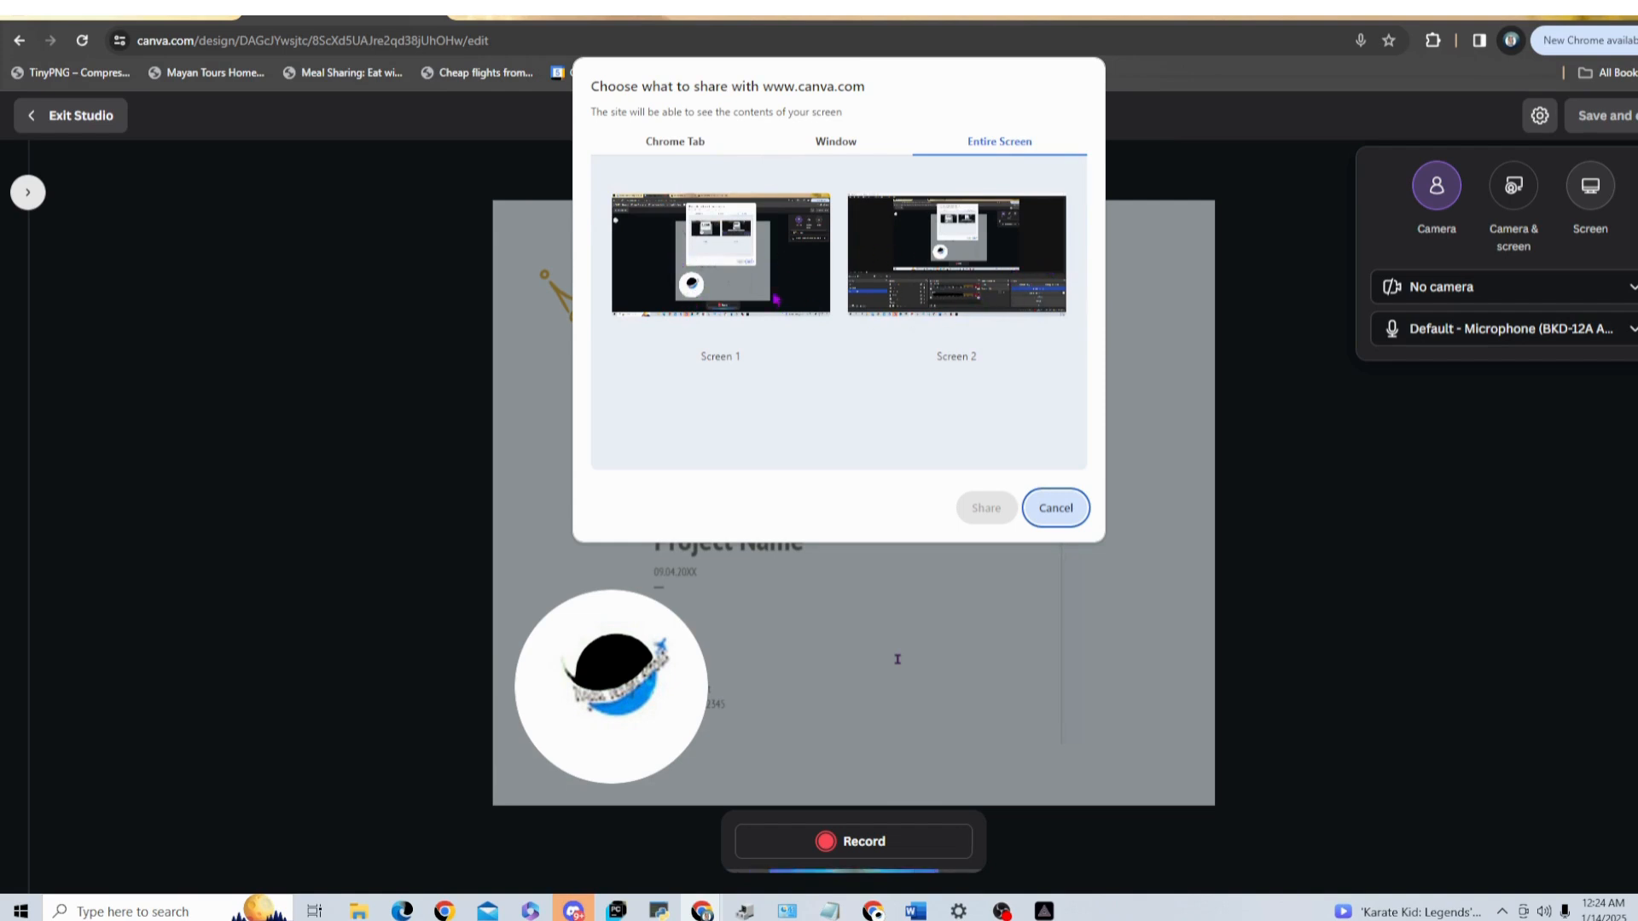
pyautogui.click(915, 251)
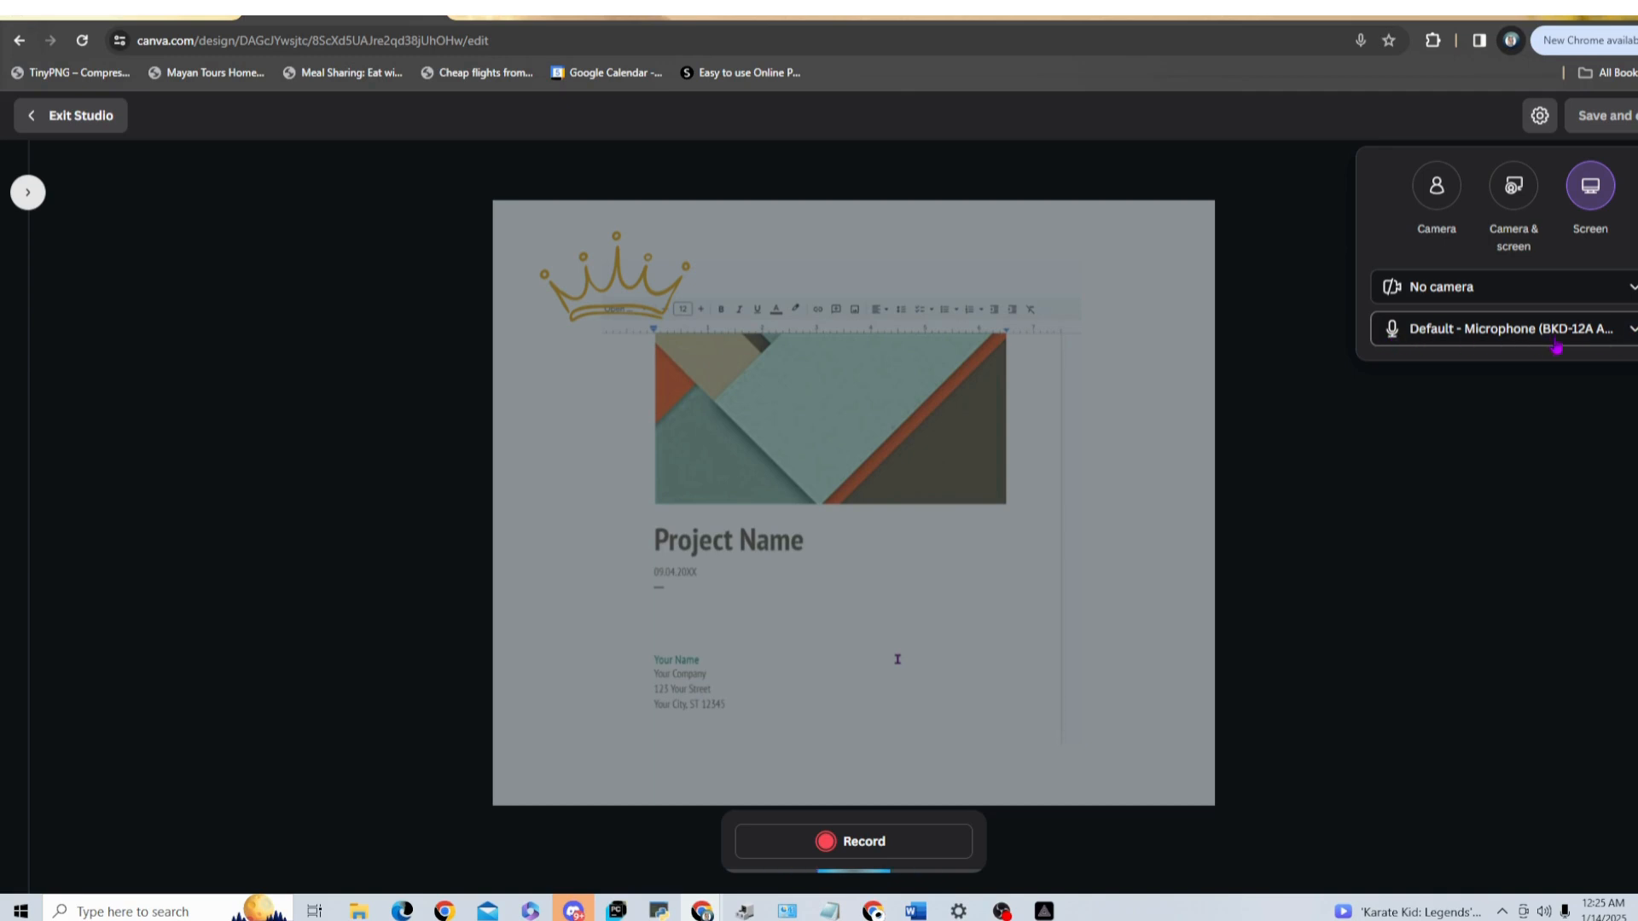
# Step: Set the recording's audio input to No microphone and hide the screen-sharing notice
pyautogui.click(1634, 336)
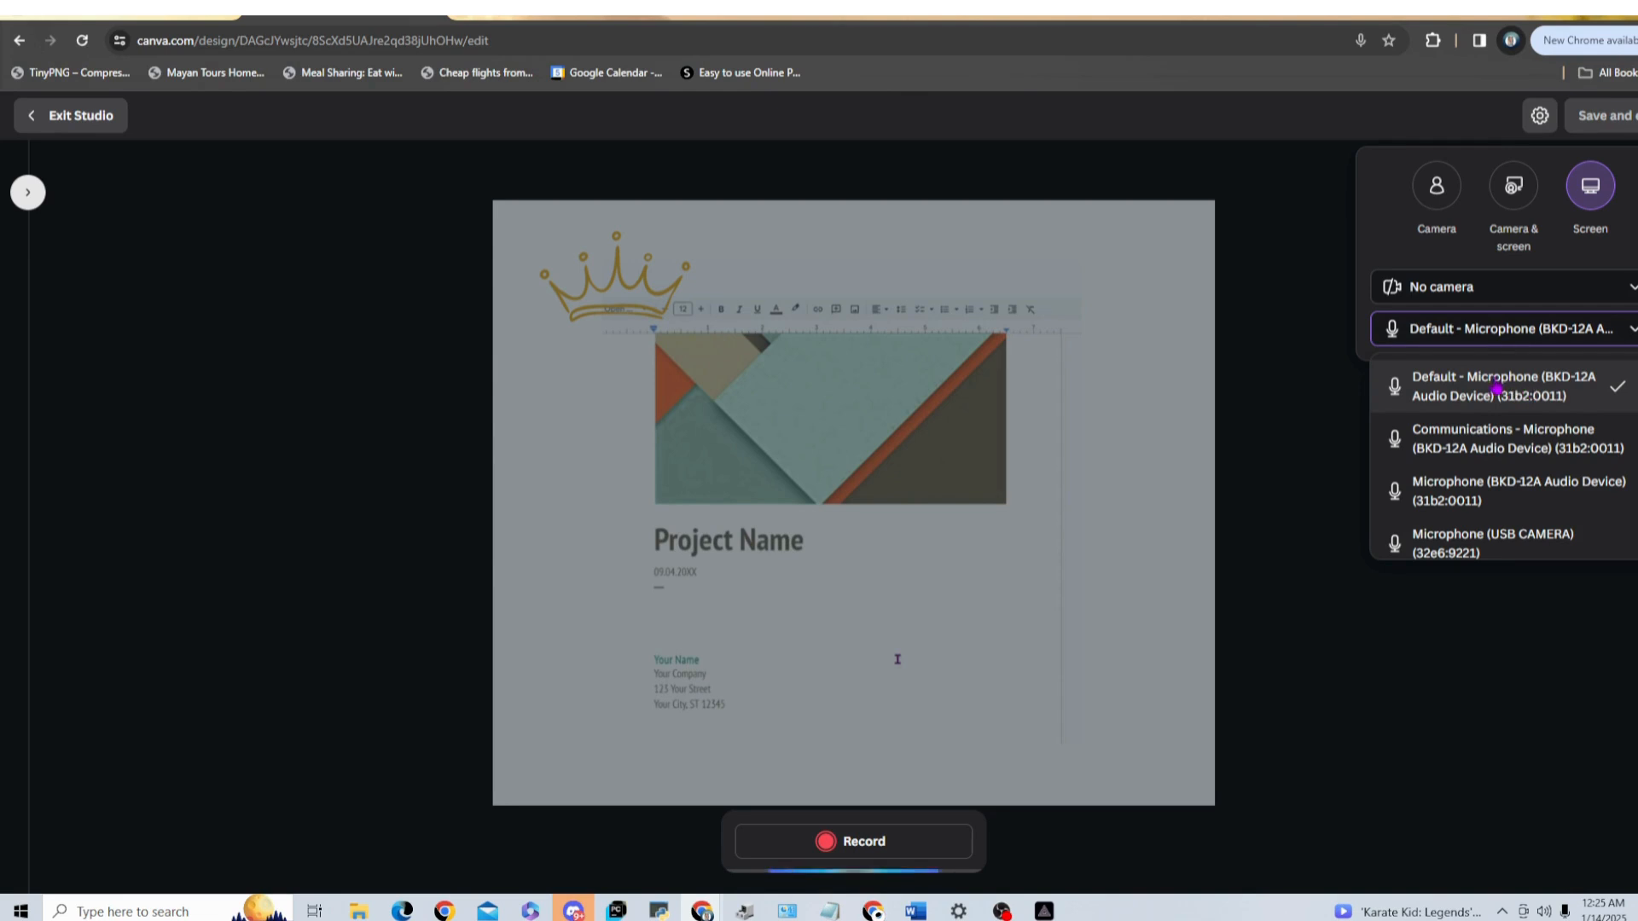
pyautogui.scroll(-2, 1463, 461)
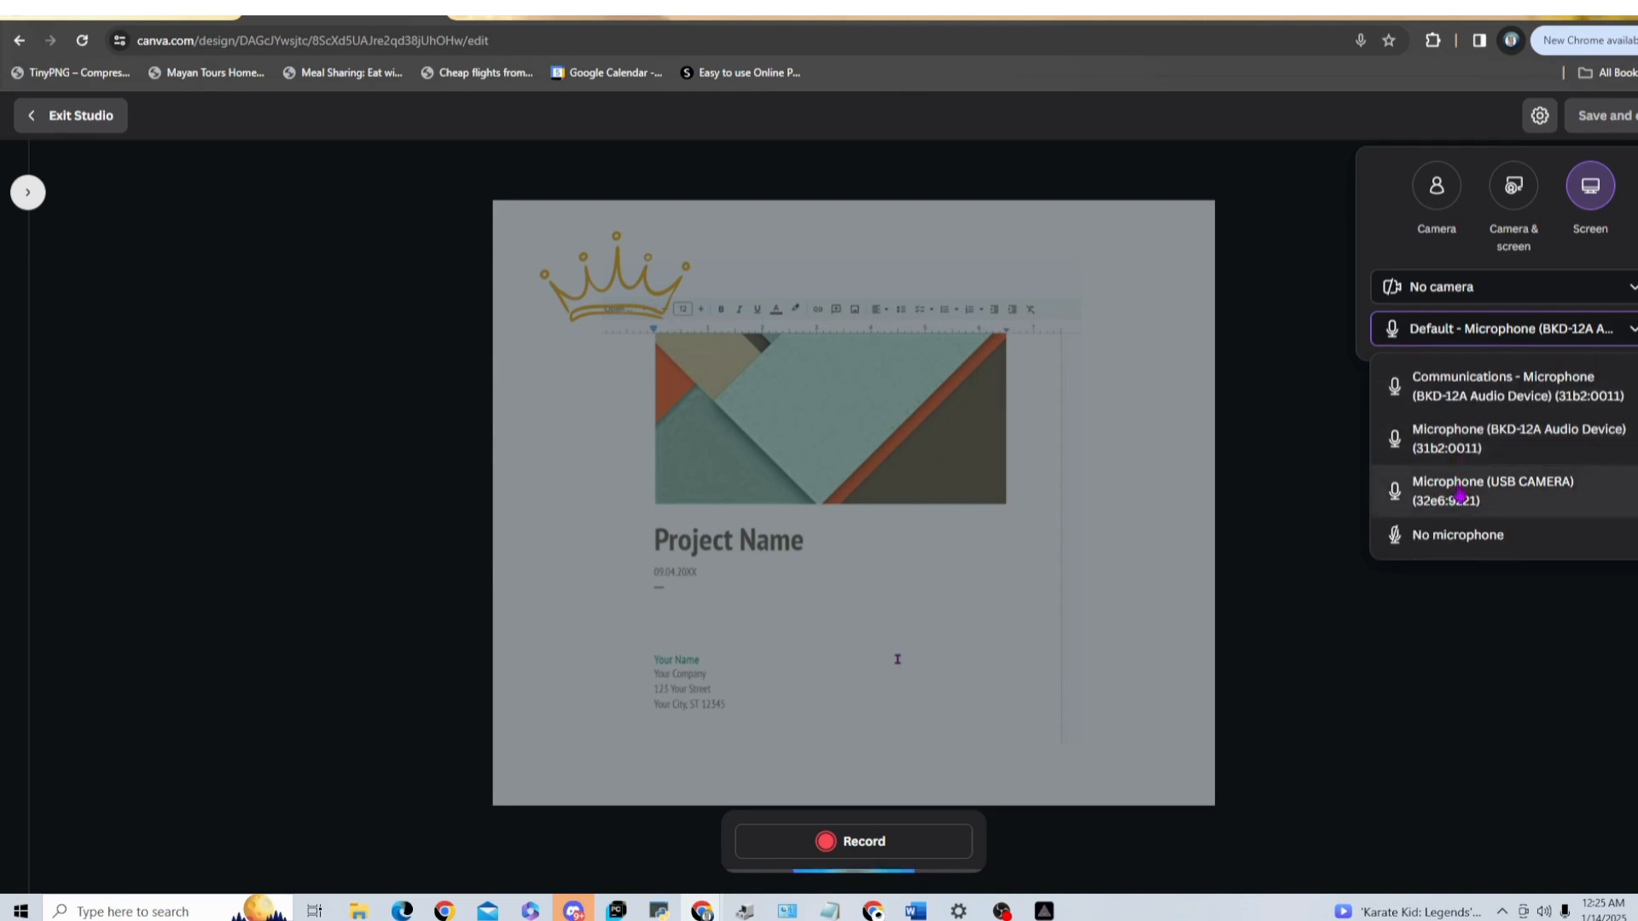
pyautogui.scroll(2, 1467, 534)
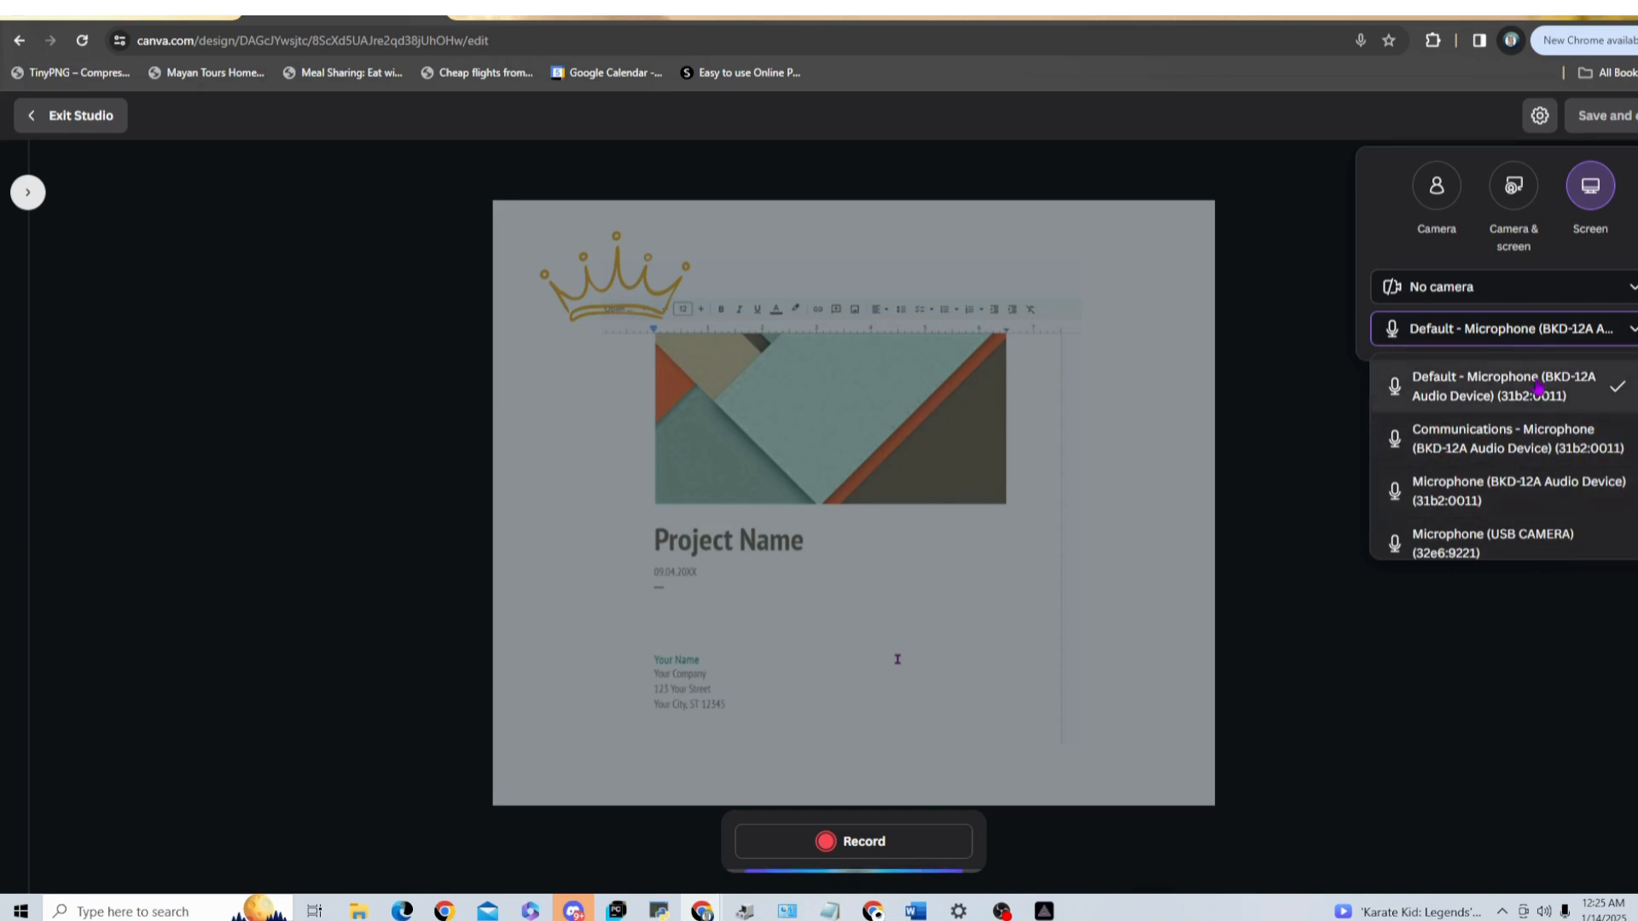
pyautogui.click(1305, 370)
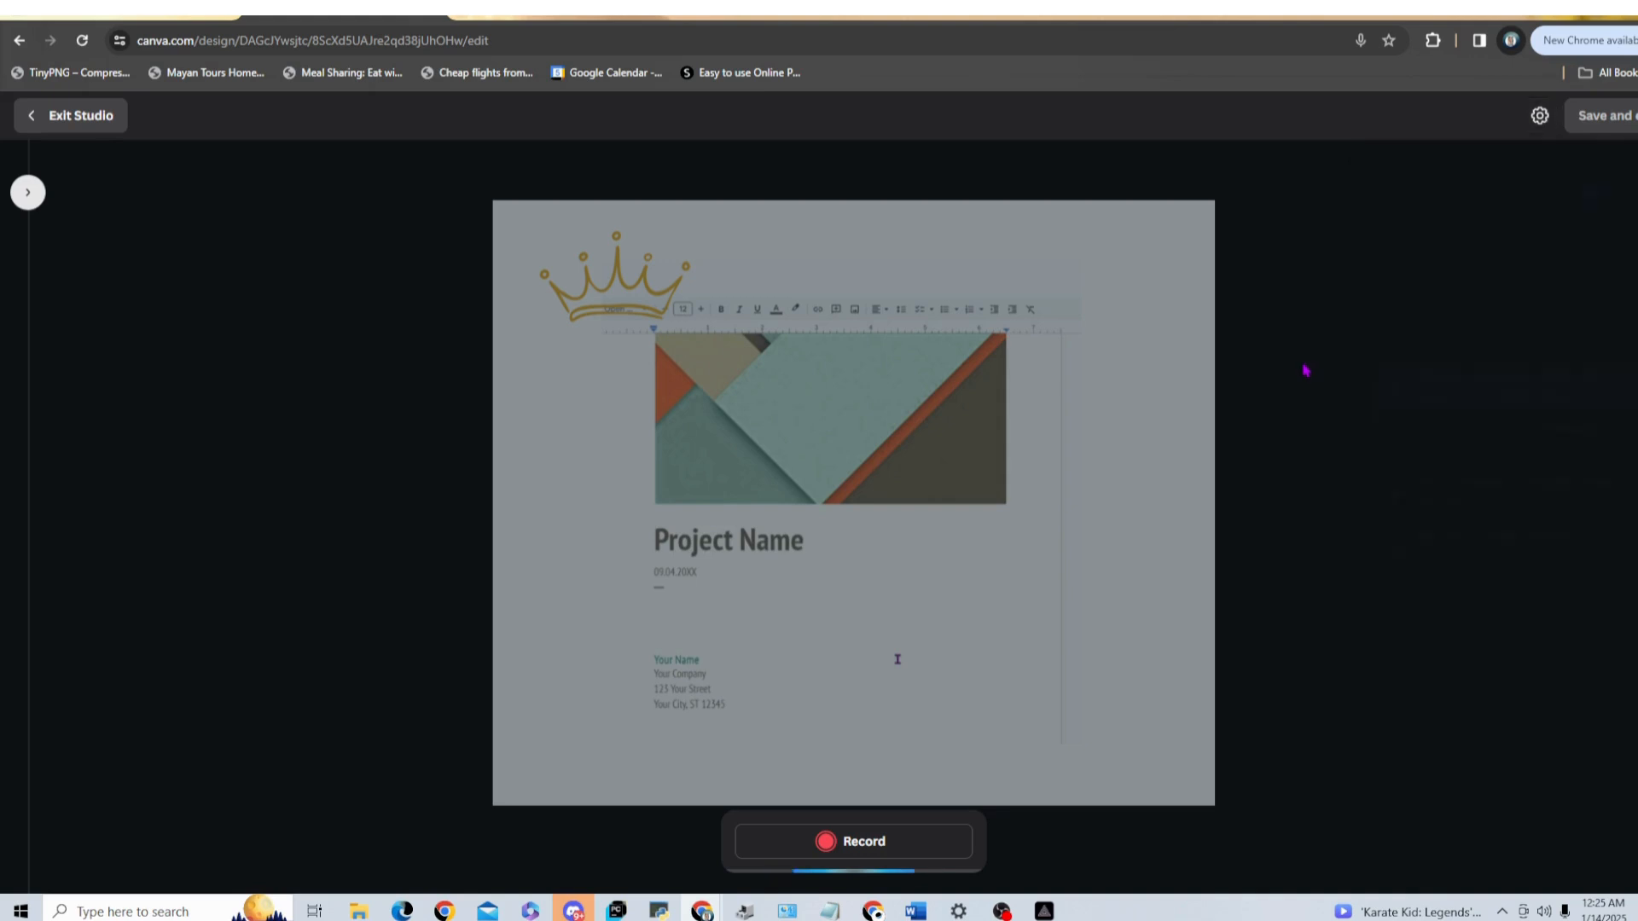
pyautogui.click(1539, 115)
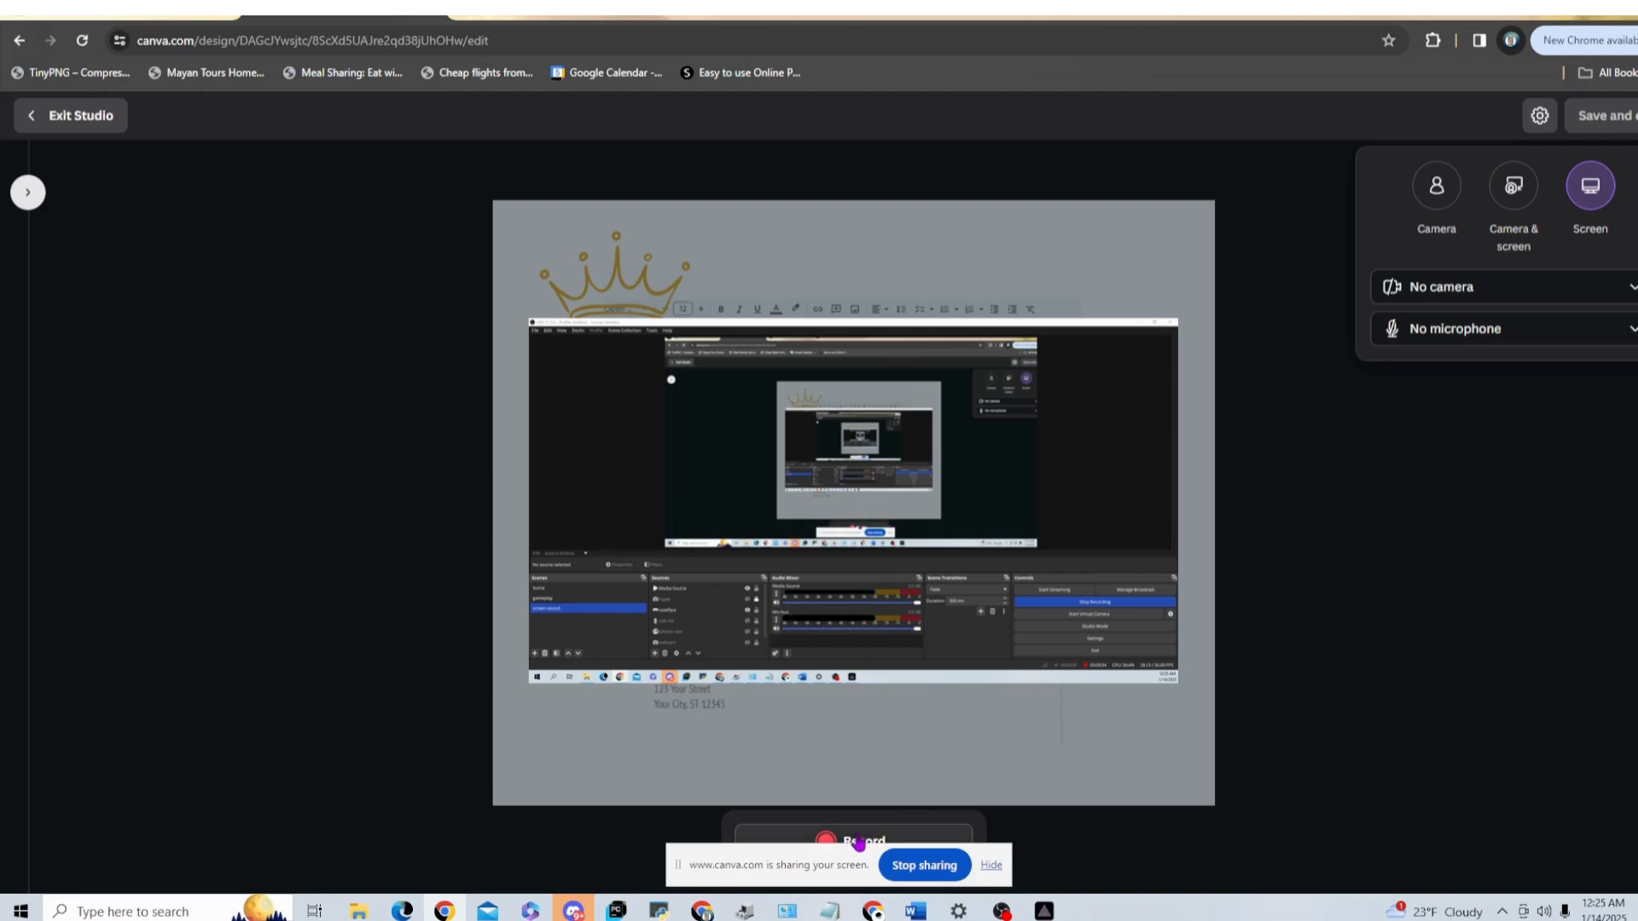
pyautogui.click(991, 865)
# Step: Record the shared screen while switching to the ChatGPT browser tab, and save the finished recording to the design
pyautogui.click(847, 848)
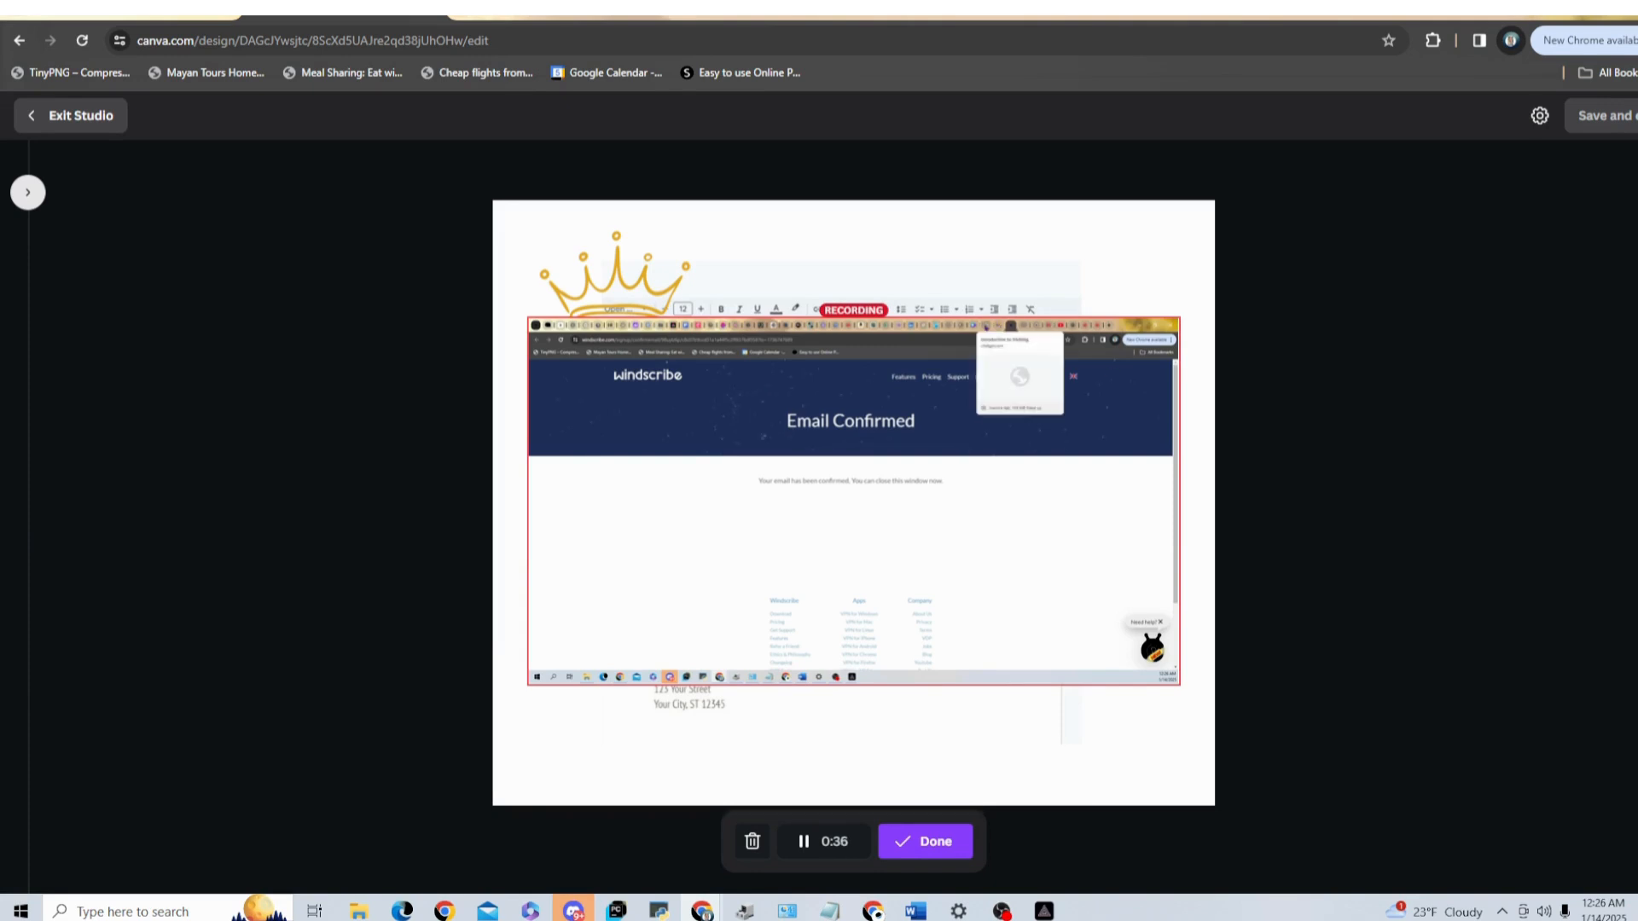
pyautogui.click(986, 327)
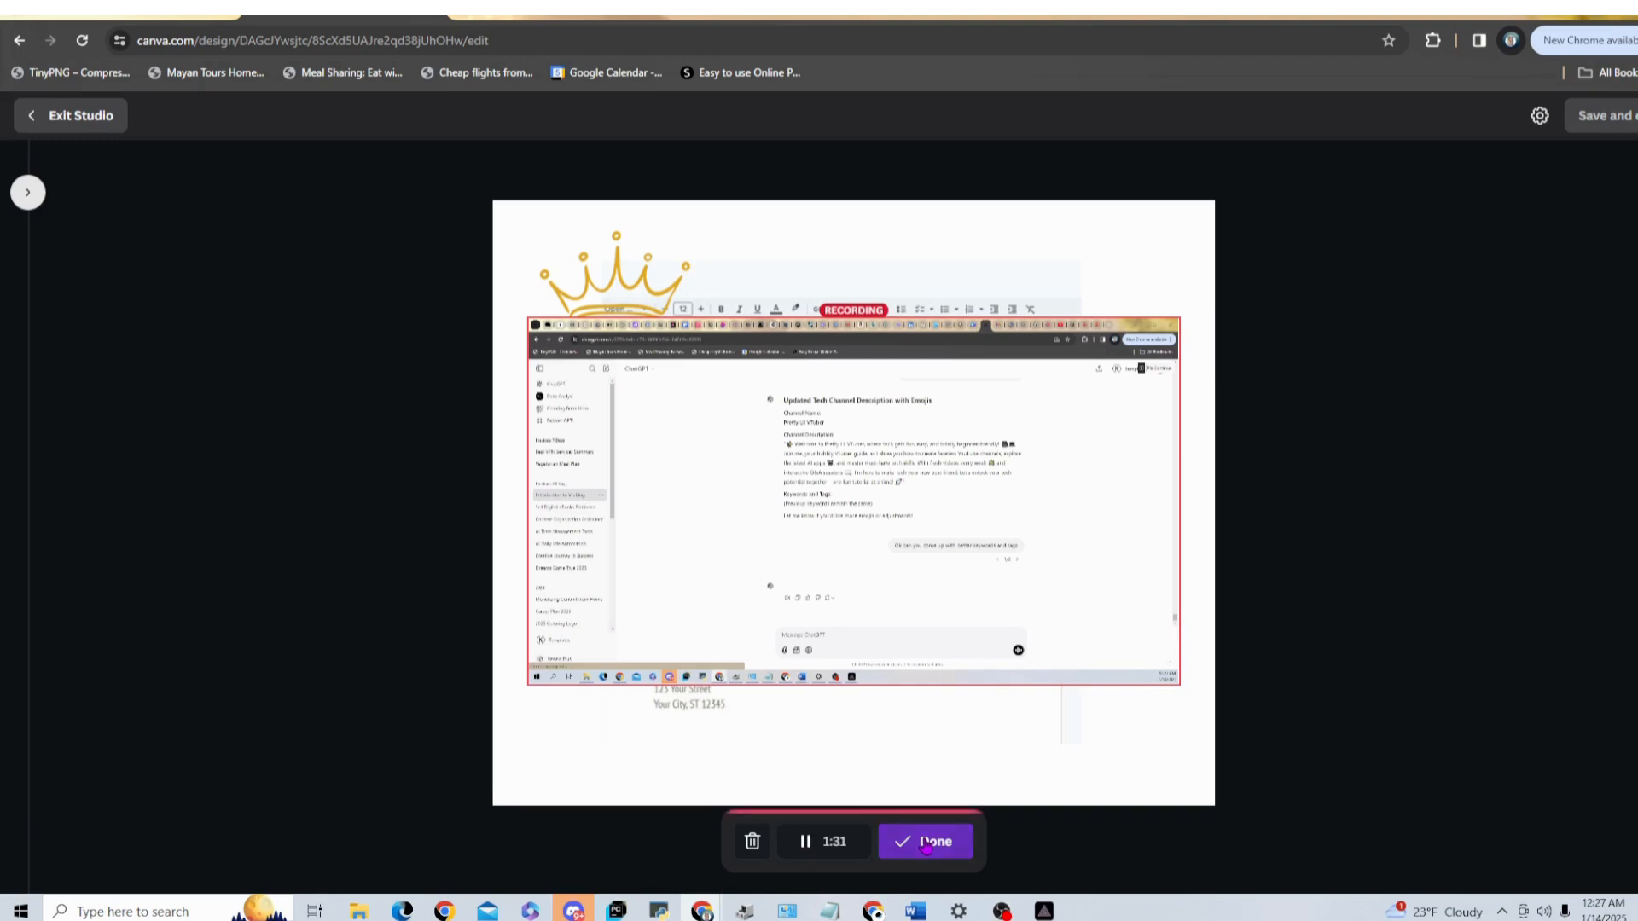
pyautogui.click(925, 842)
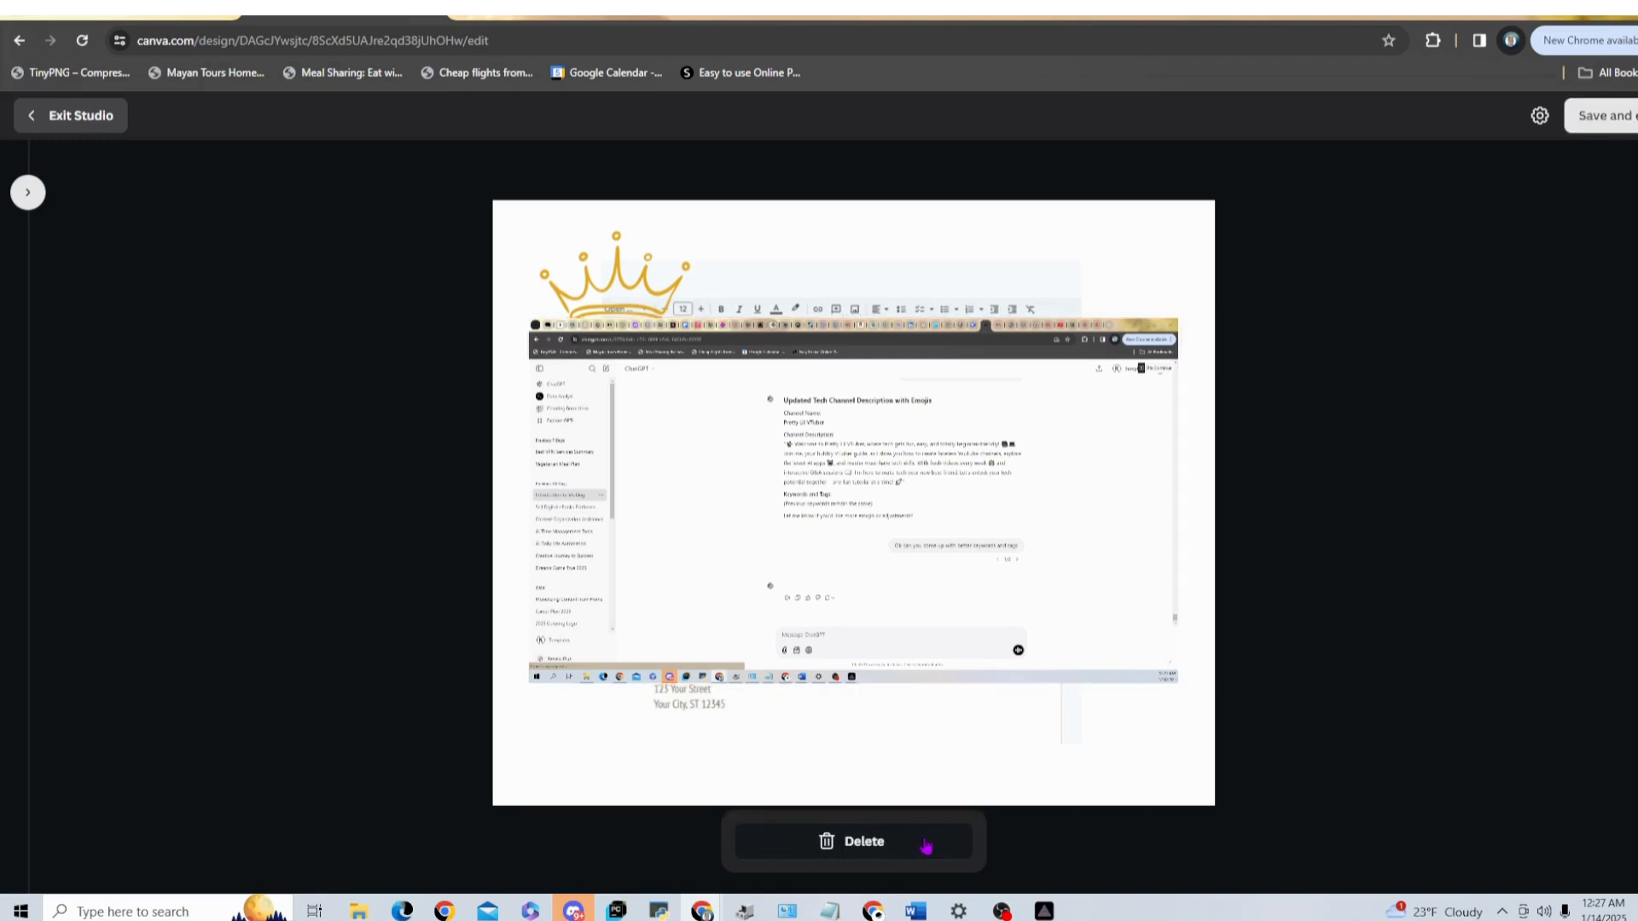
pyautogui.click(1607, 125)
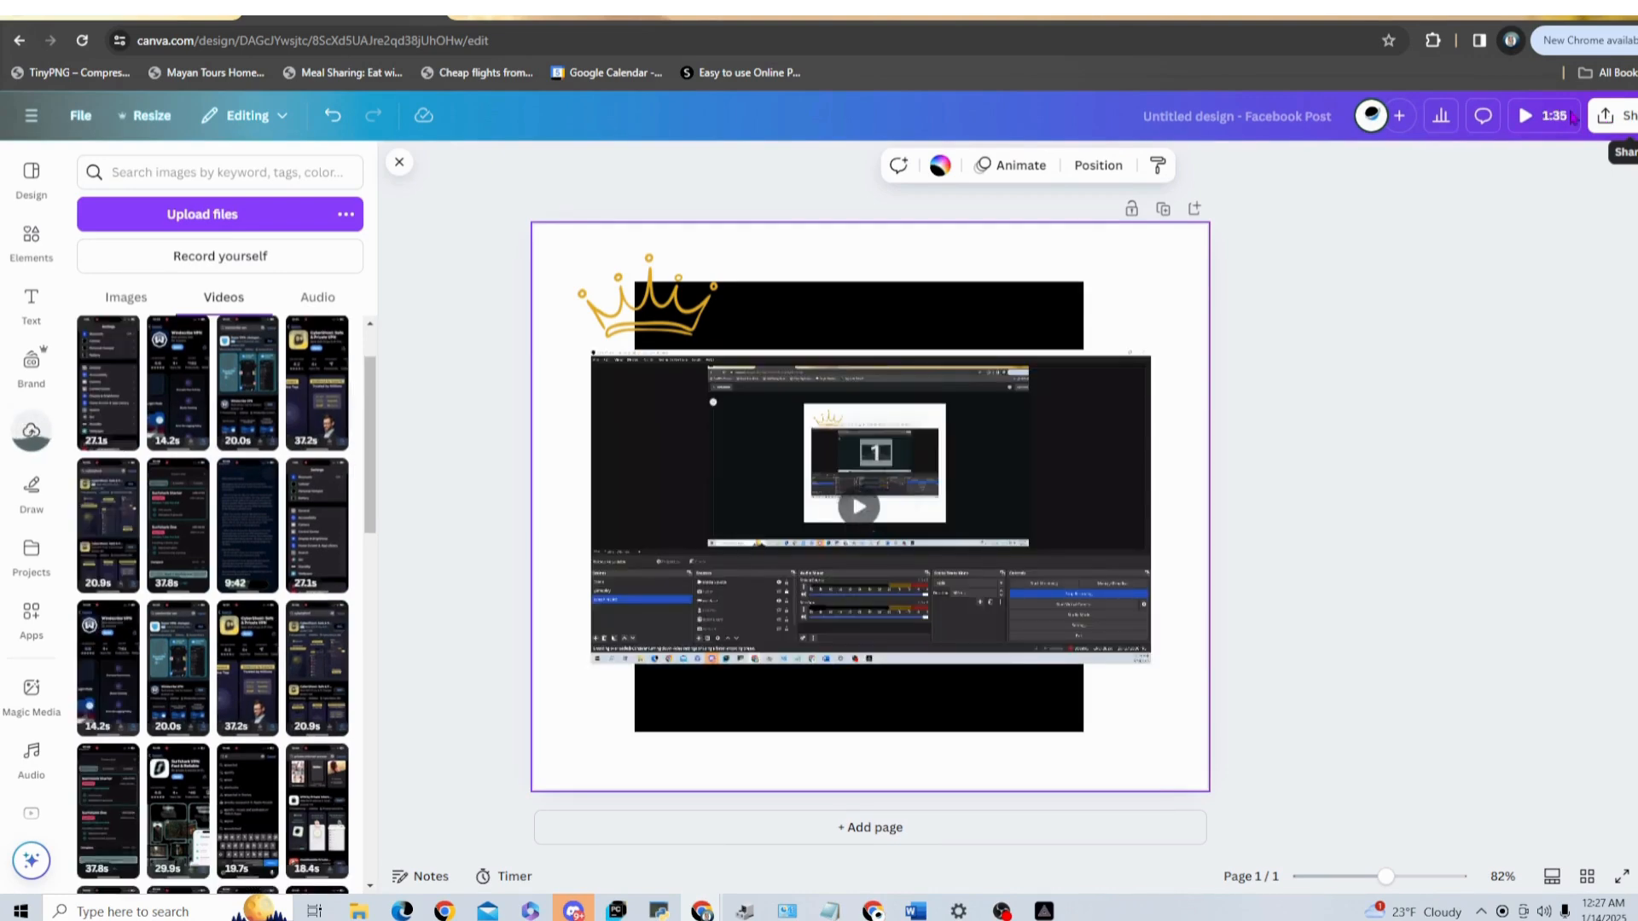
# Step: Move the new full-screen recording onto an added second page and briefly play it there
pyautogui.moveTo(1066, 396); pyautogui.dragTo(1080, 440)
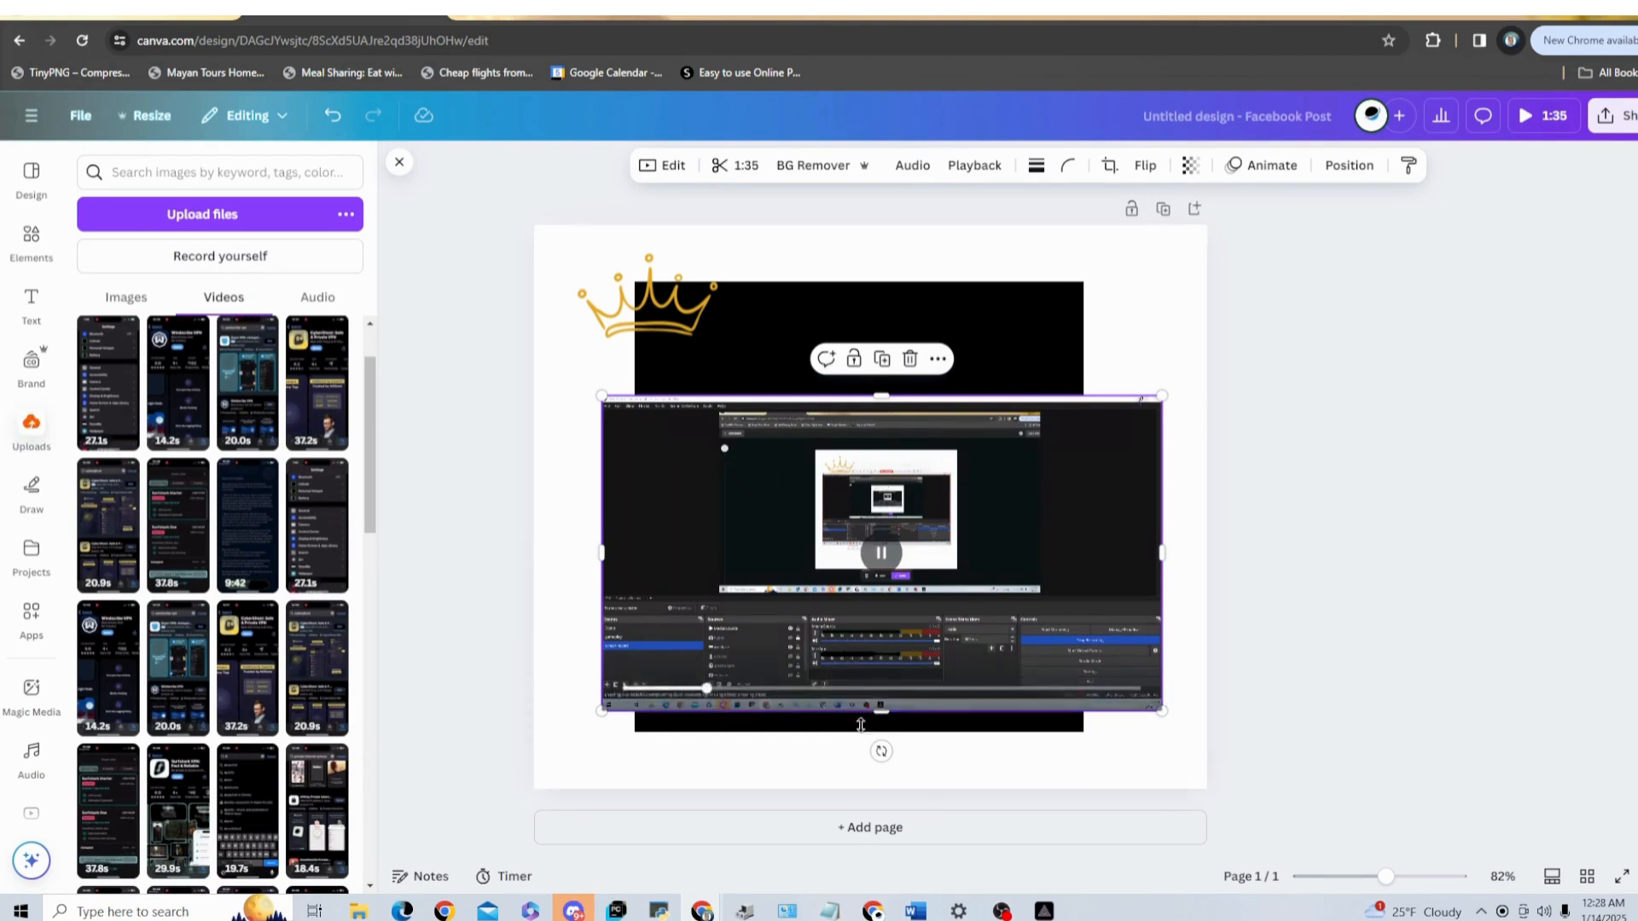
pyautogui.click(882, 829)
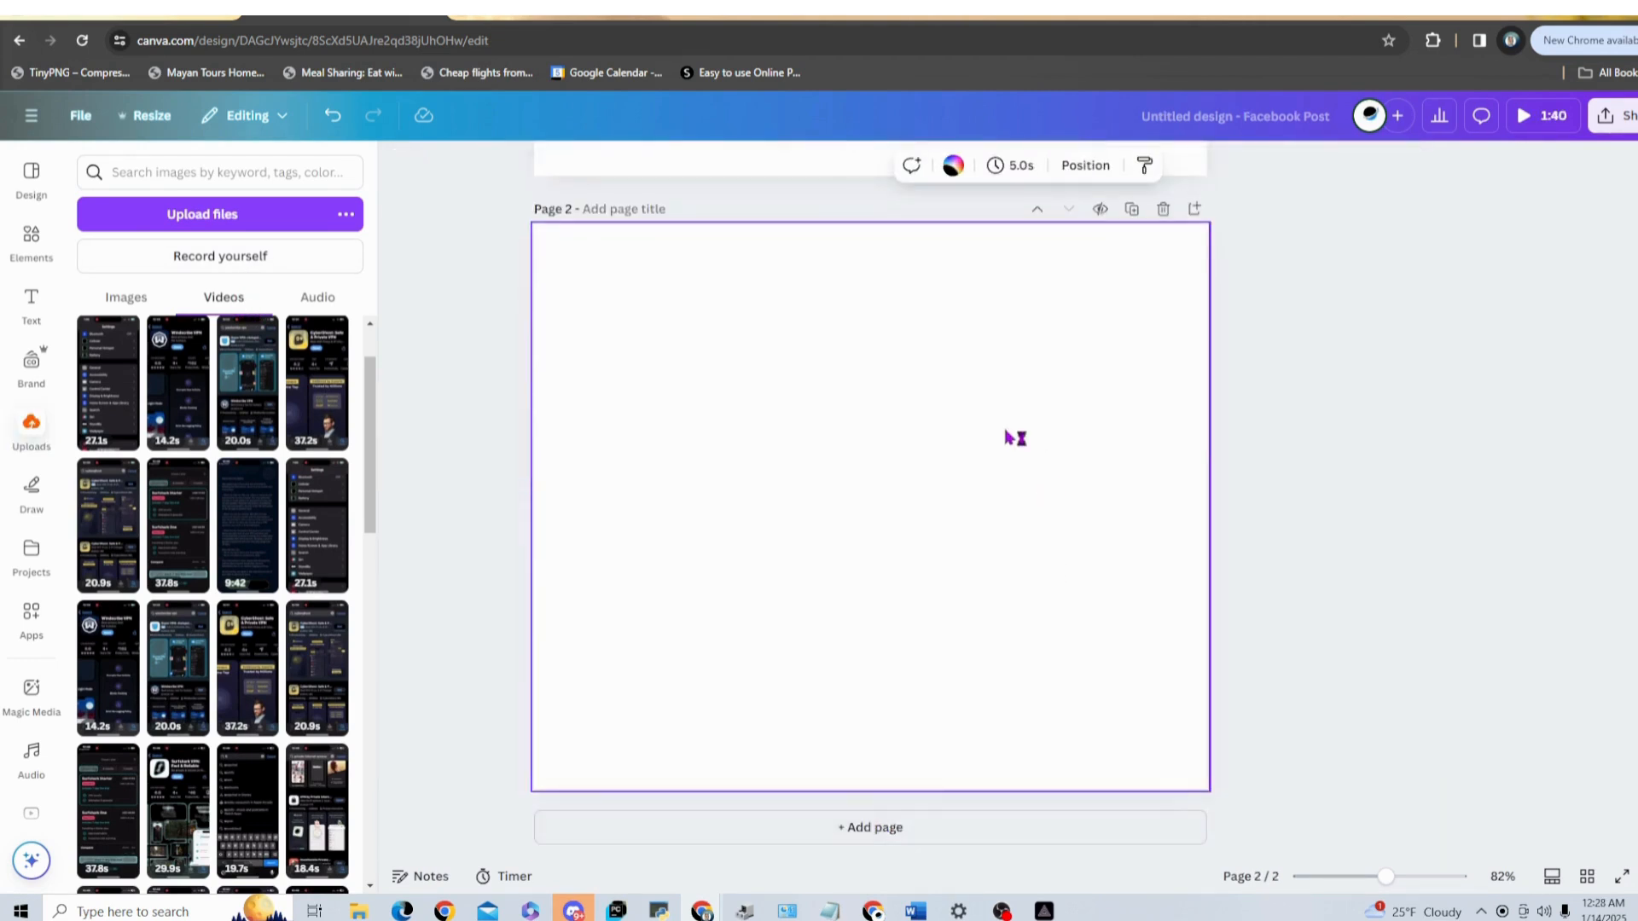
pyautogui.scroll(3, 1015, 435)
pyautogui.click(998, 381)
pyautogui.moveTo(998, 381); pyautogui.dragTo(979, 764)
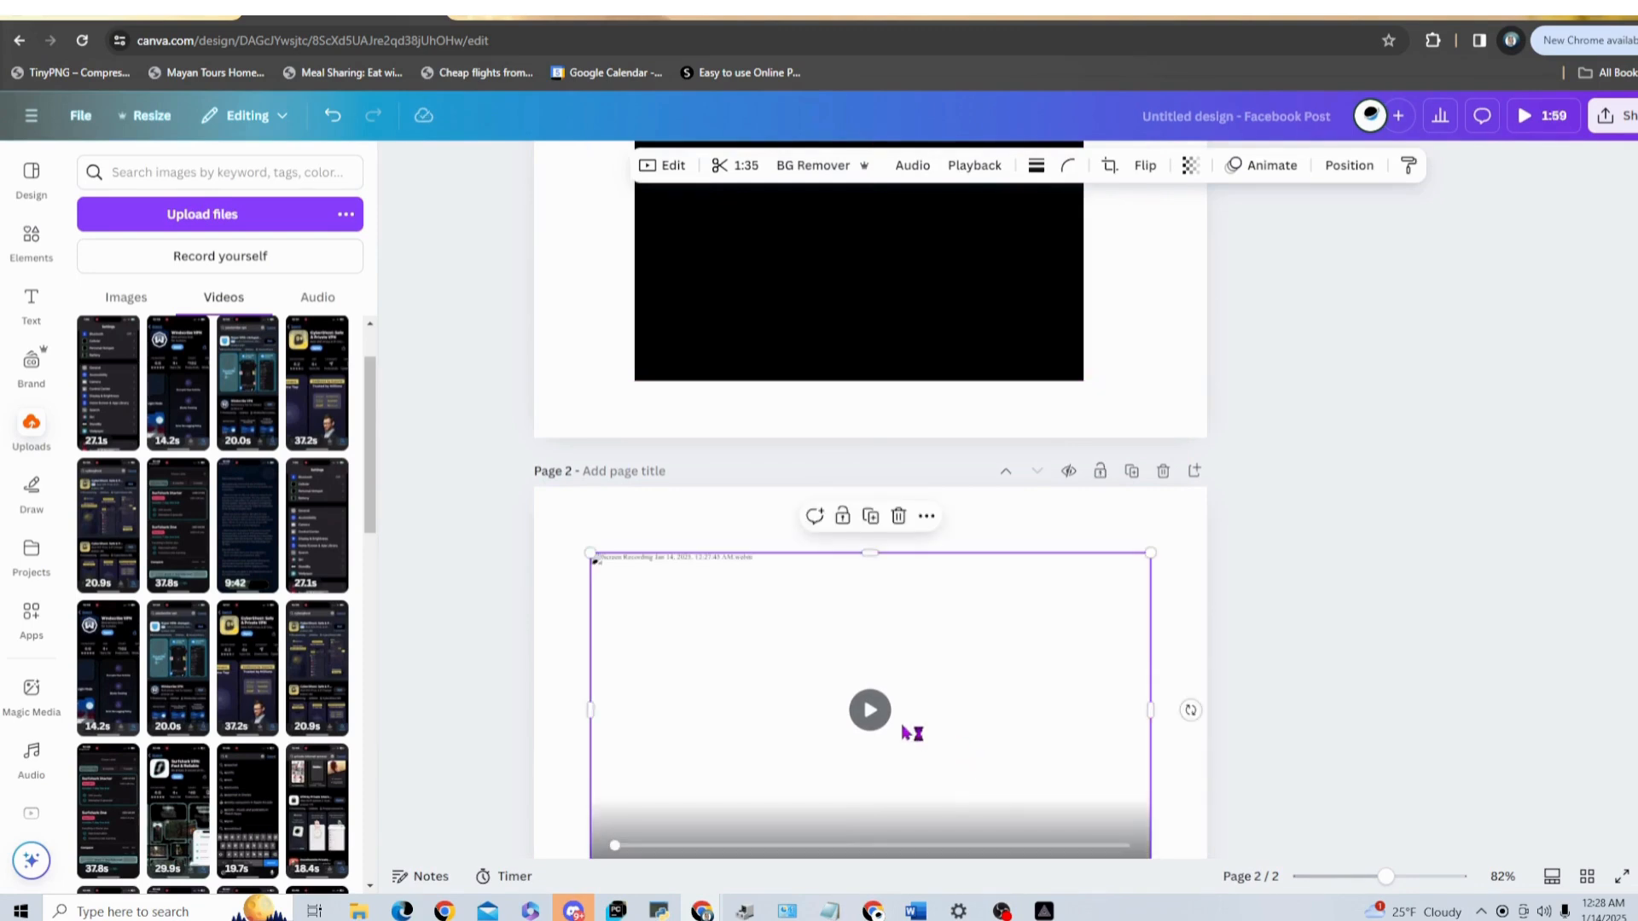
pyautogui.click(868, 711)
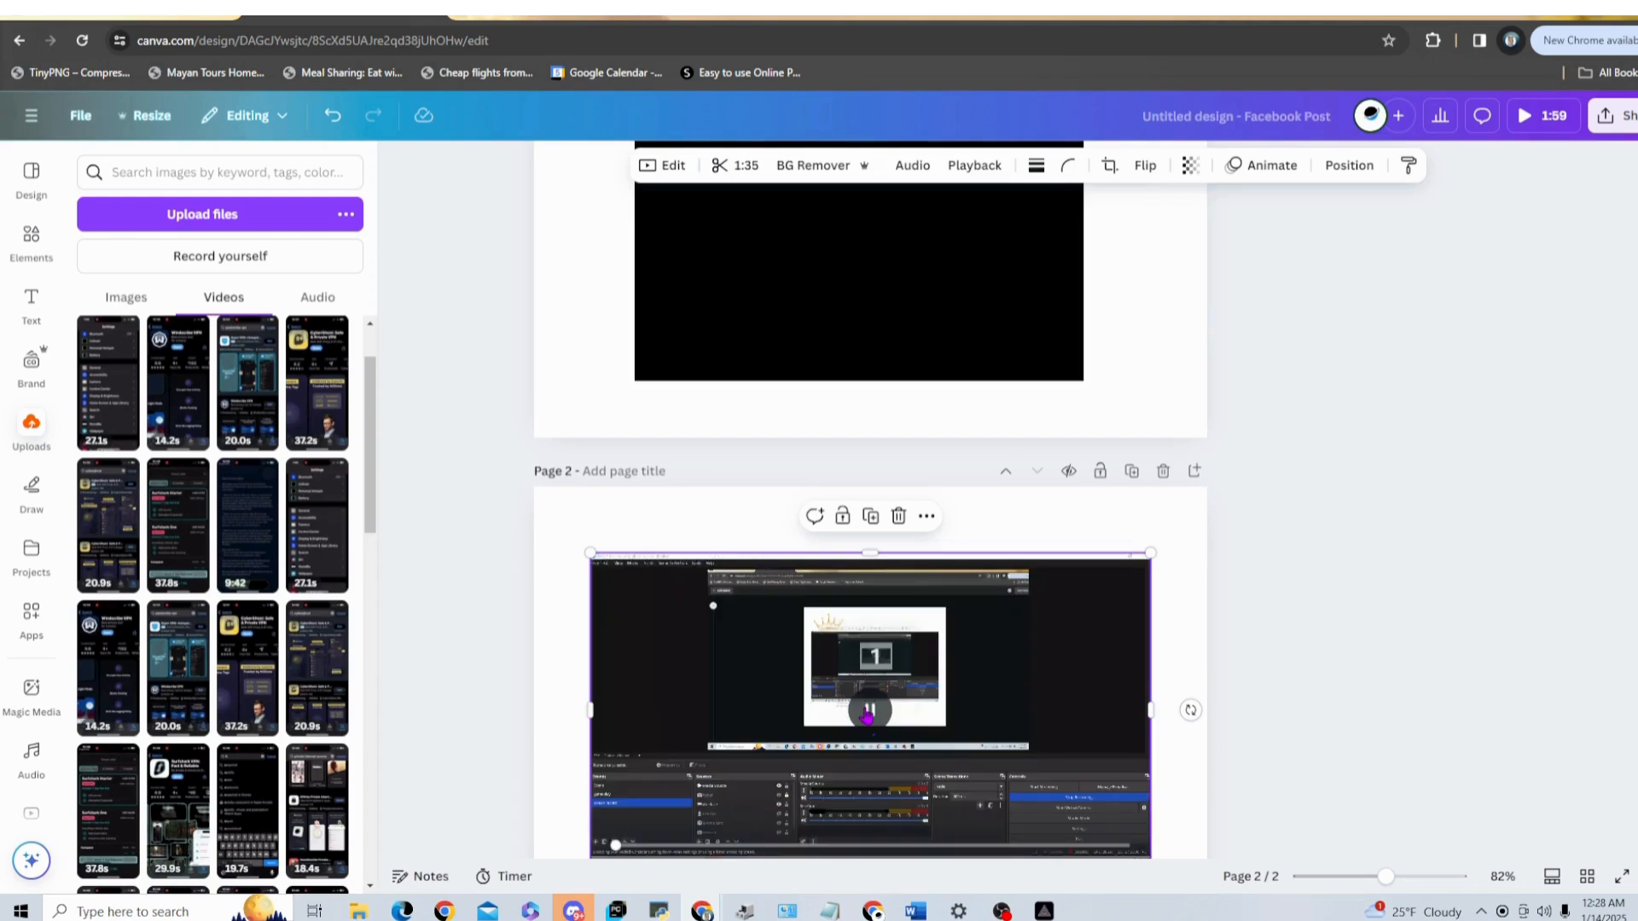
pyautogui.click(868, 711)
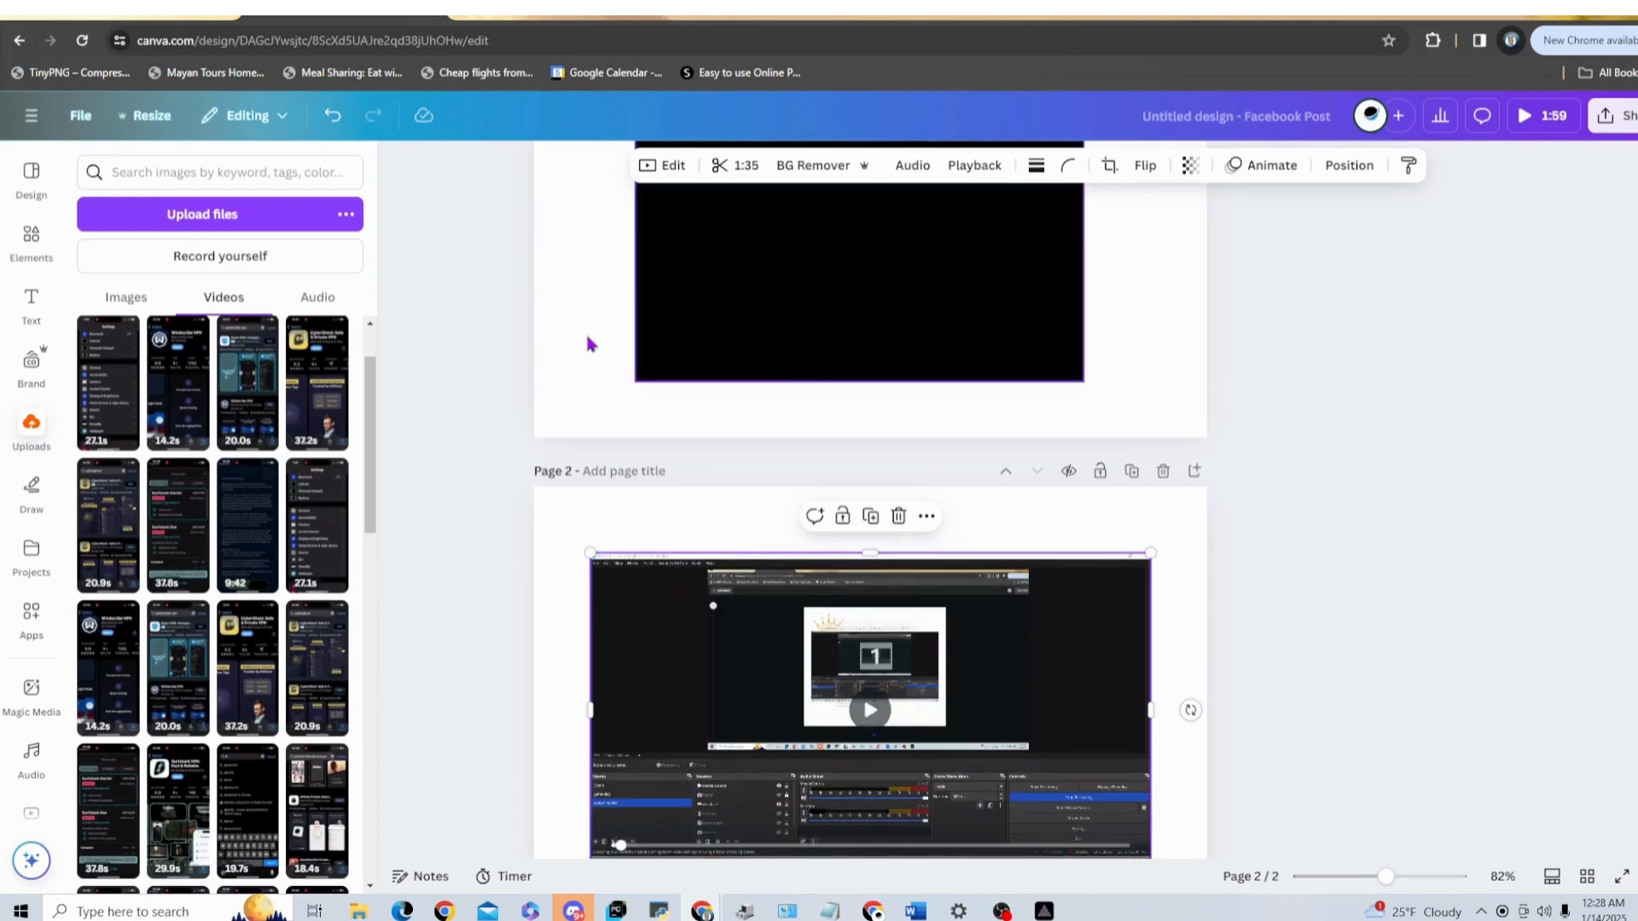
# Step: Check the end of the recording on page 1 by jumping playback to its final moment, and return to page 2
pyautogui.scroll(4, 1280, 426)
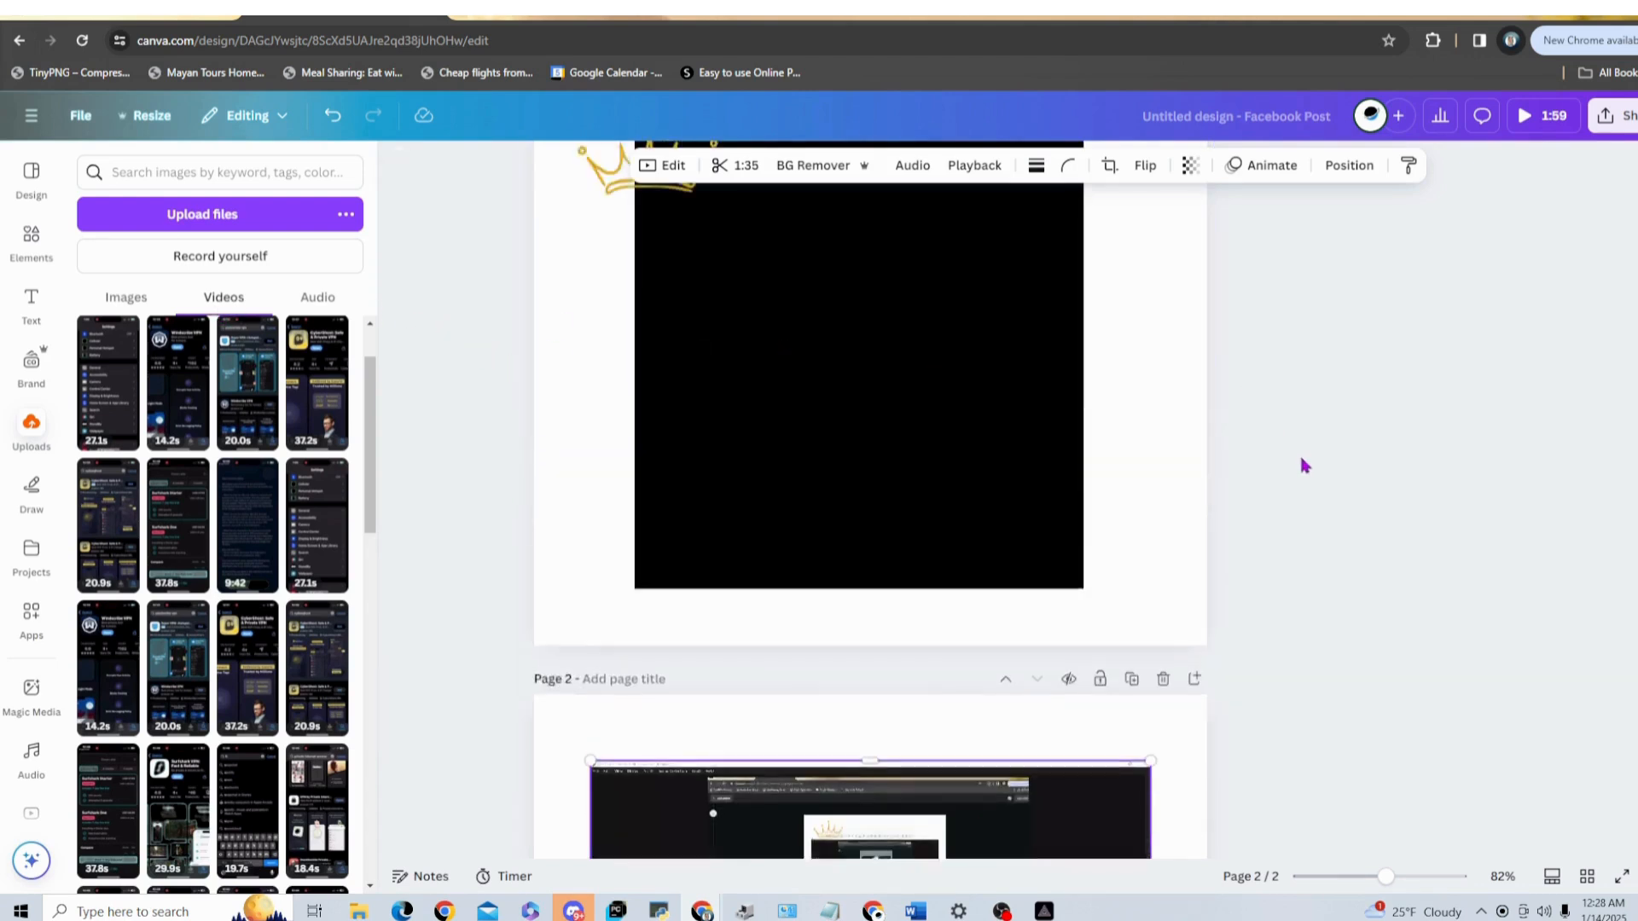
pyautogui.click(881, 479)
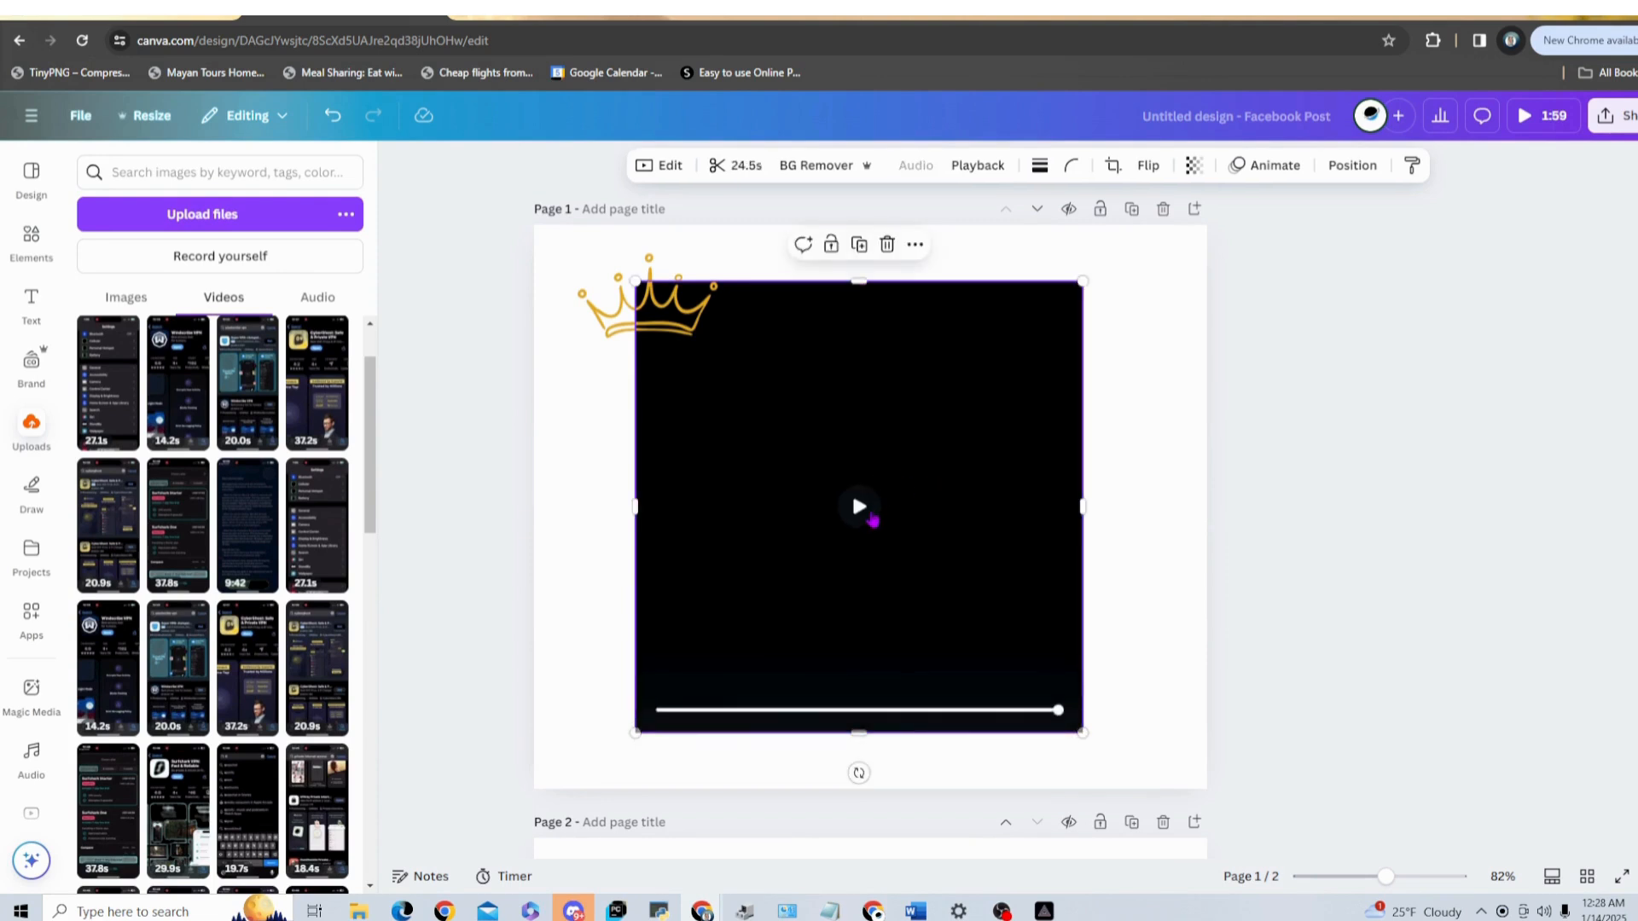
pyautogui.click(1060, 724)
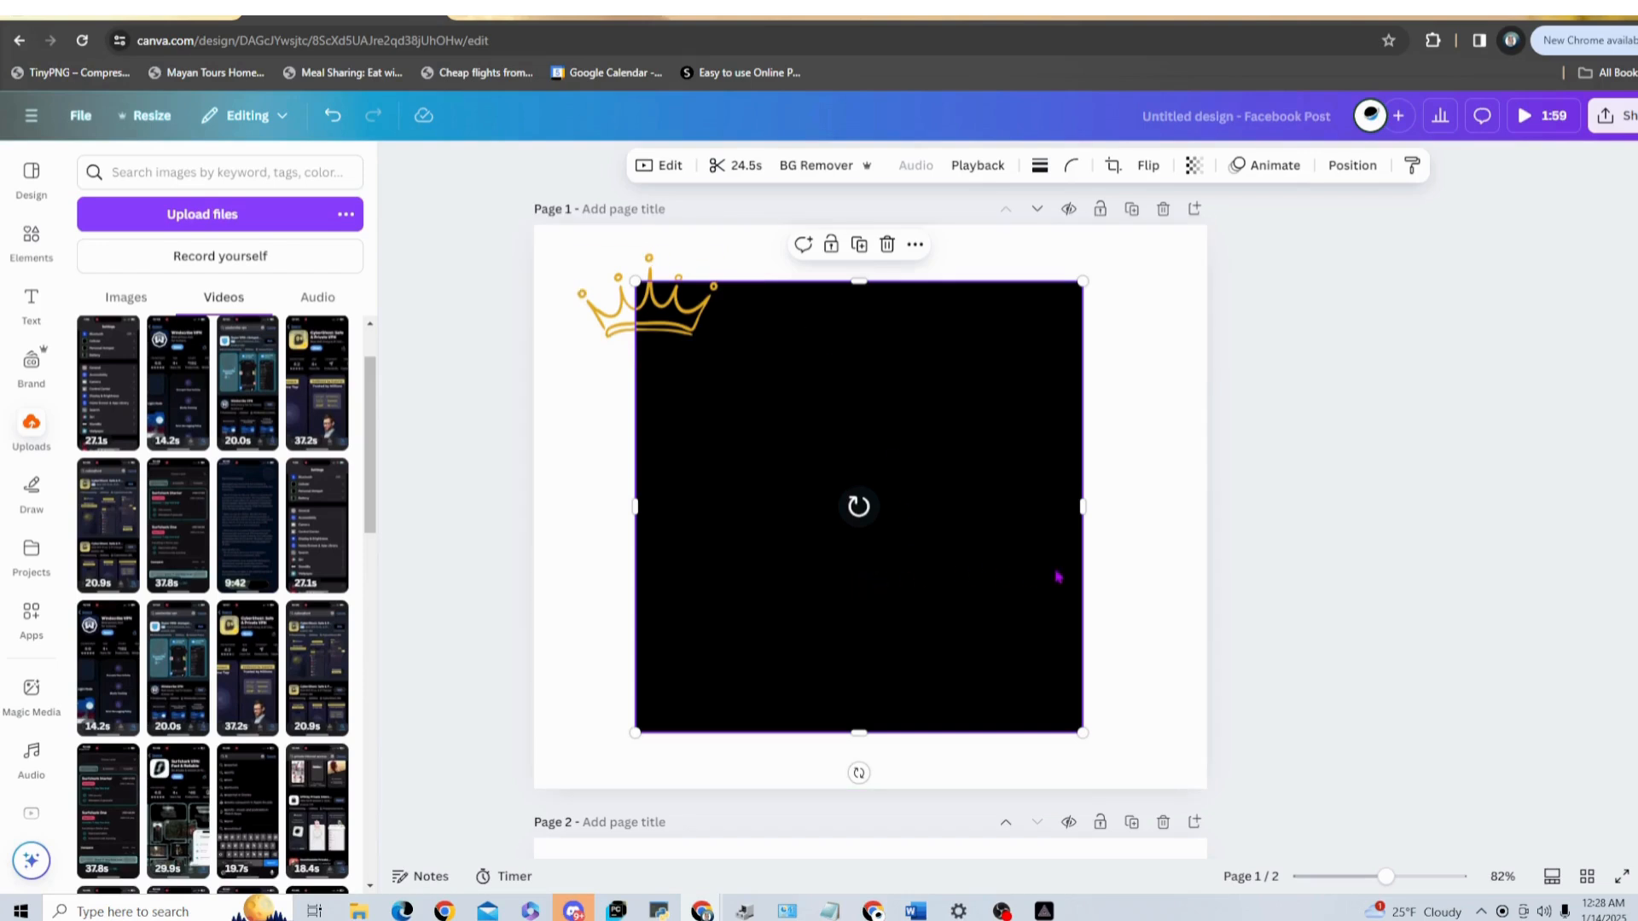
pyautogui.scroll(-6, 1069, 645)
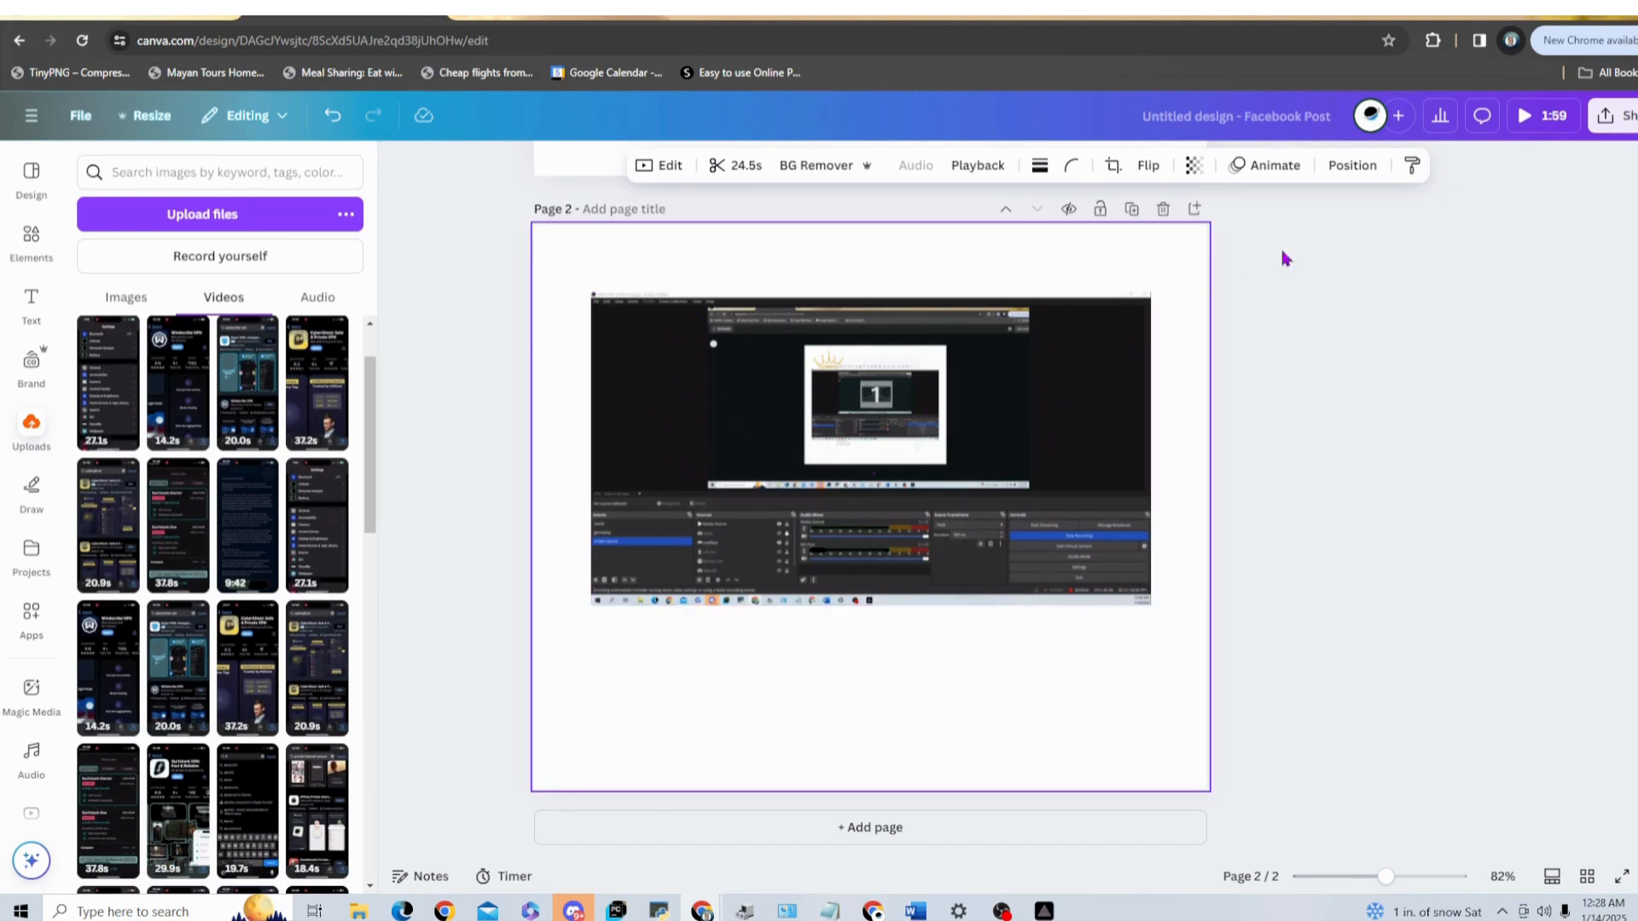
# Step: Open the design's download settings and review the available file types, keeping MP4 Video as the format
pyautogui.click(1606, 122)
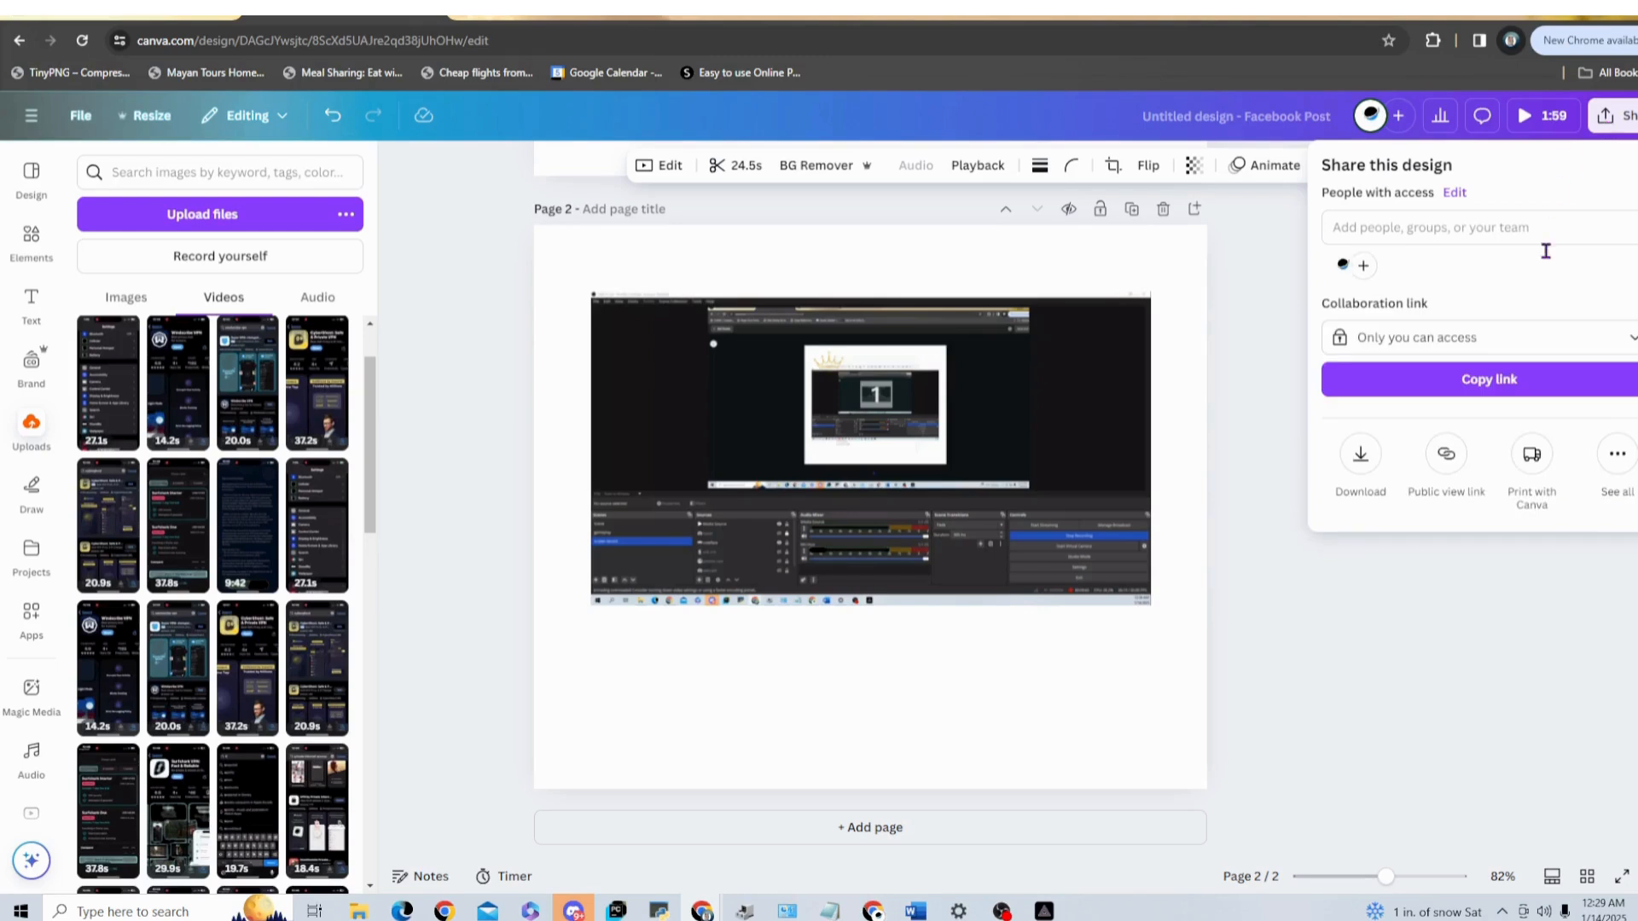
pyautogui.click(1359, 460)
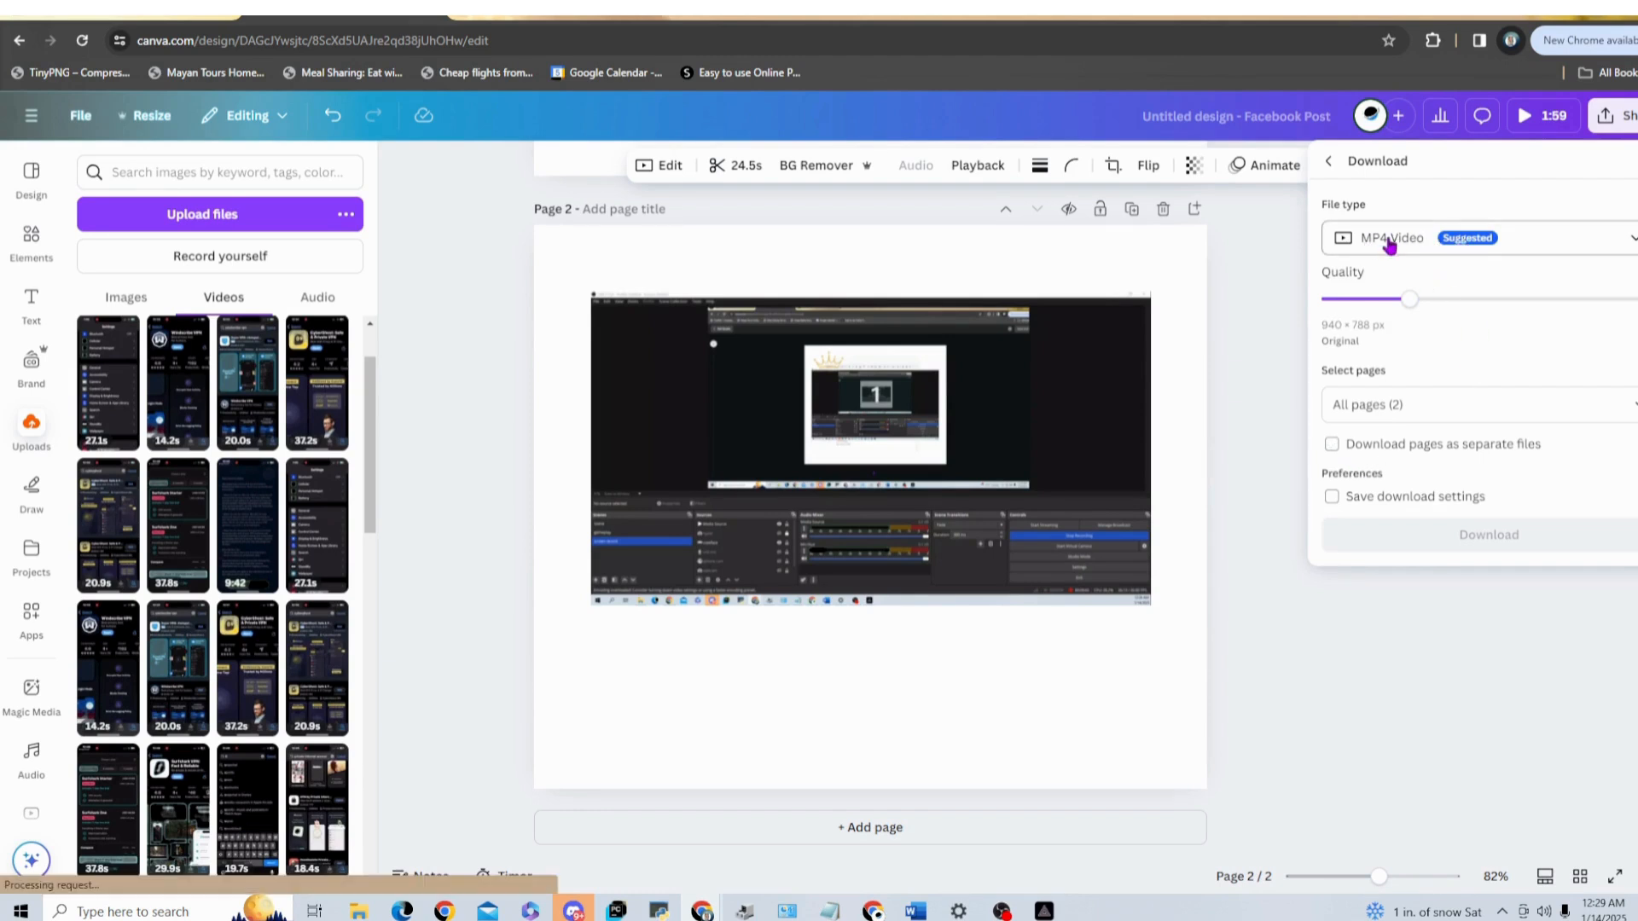
pyautogui.click(1631, 239)
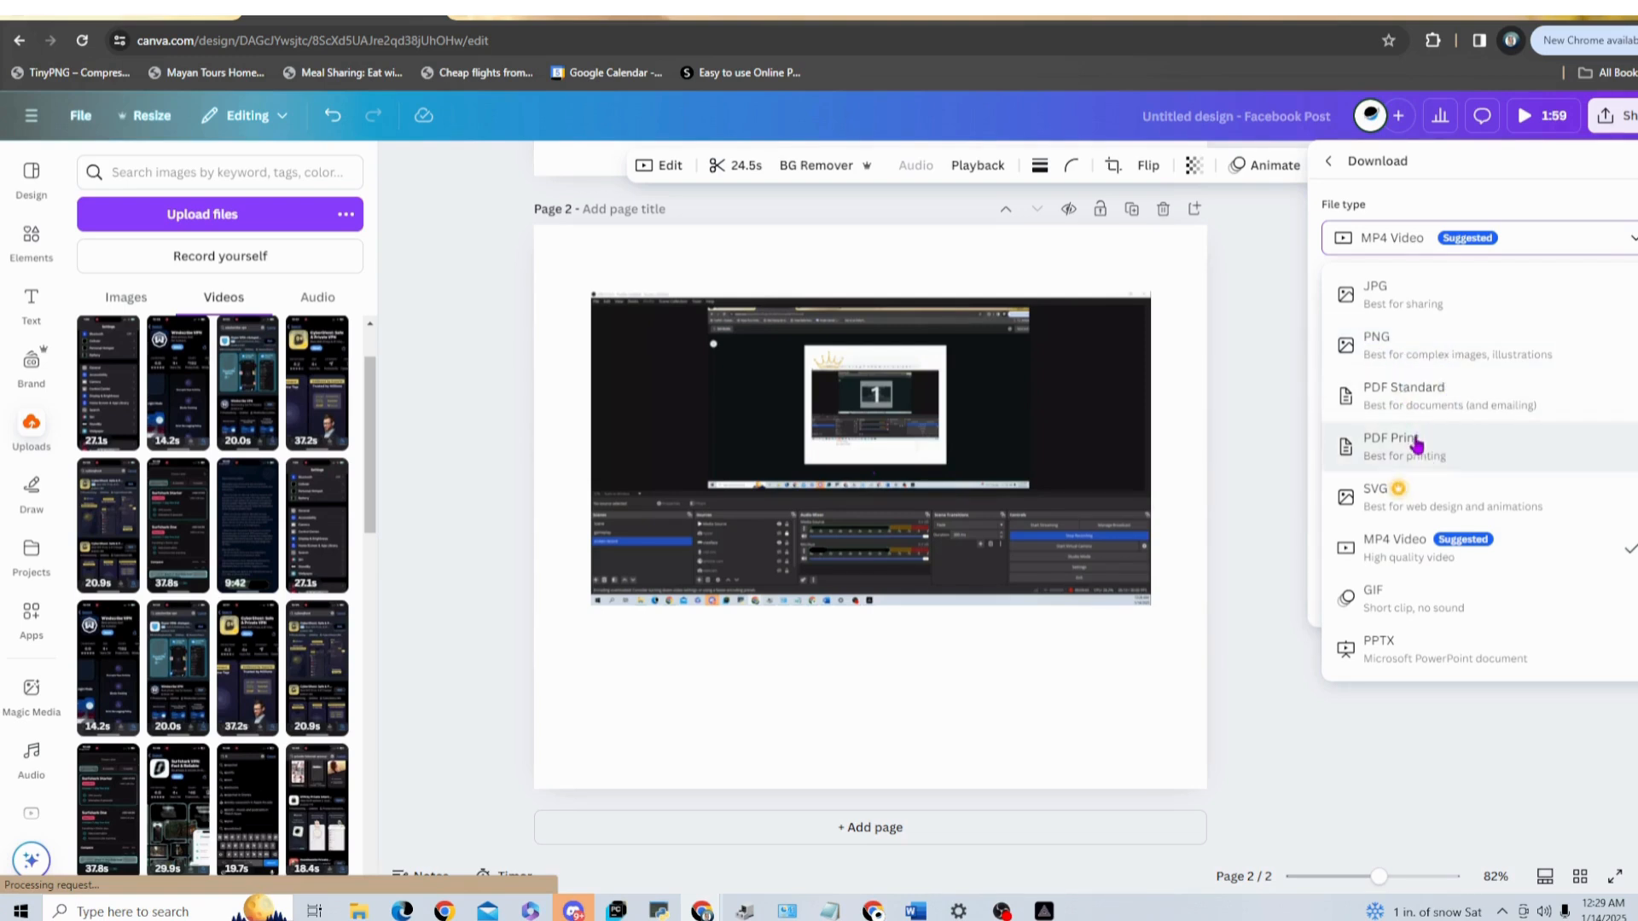
pyautogui.click(1631, 245)
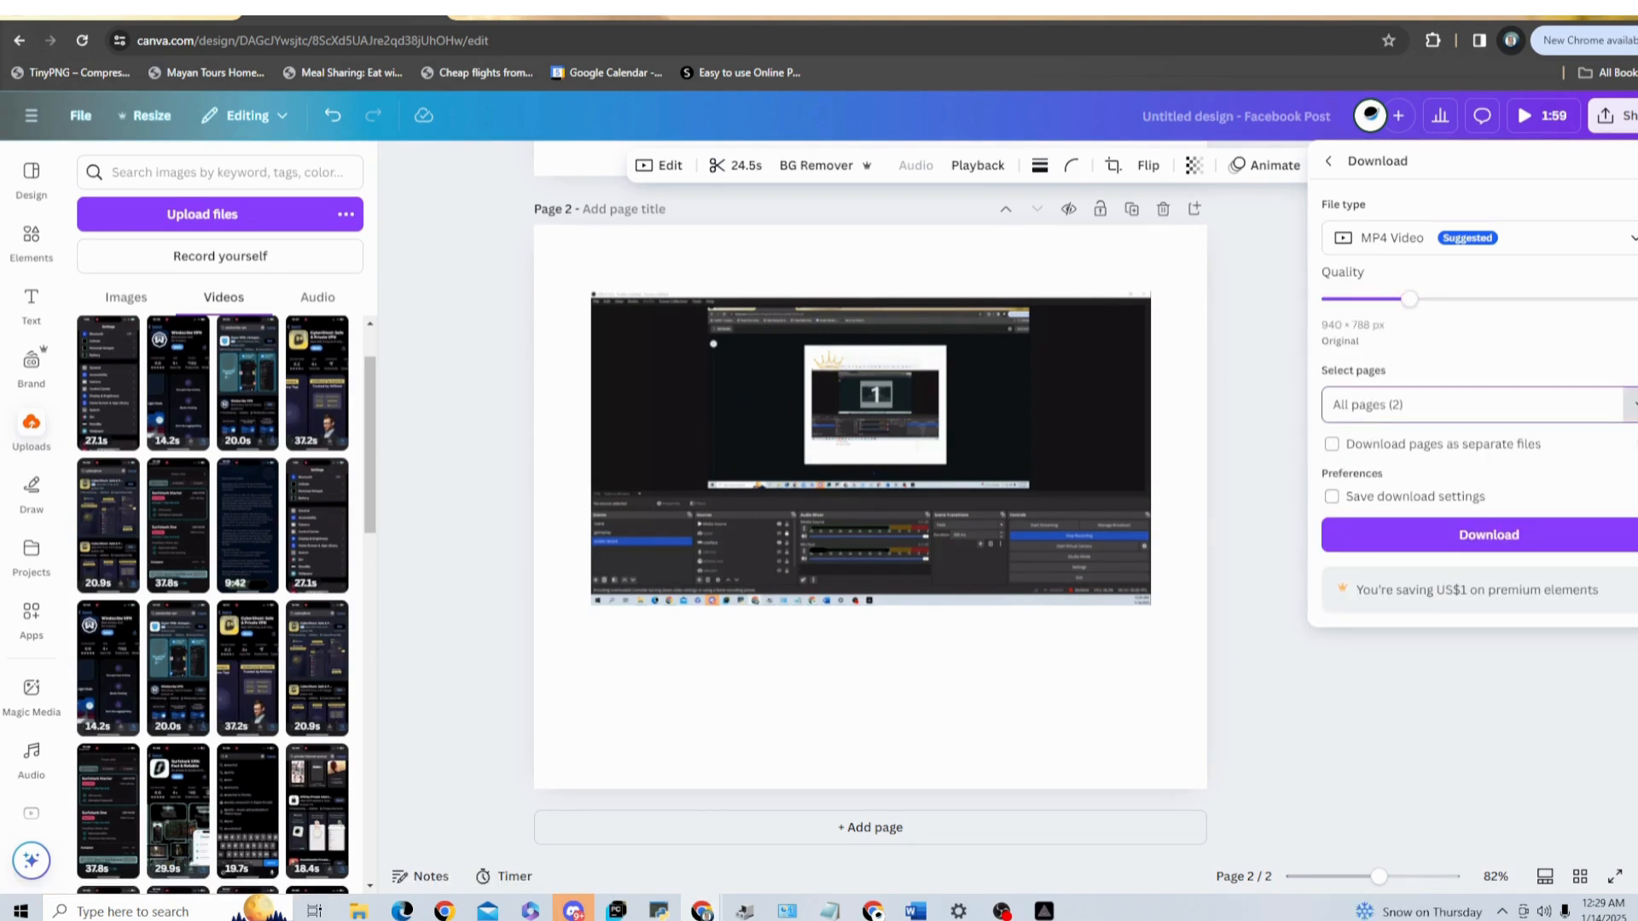
# Step: Try excluding page 1 from the download, include it again, and confirm the selection of all pages
pyautogui.click(1633, 406)
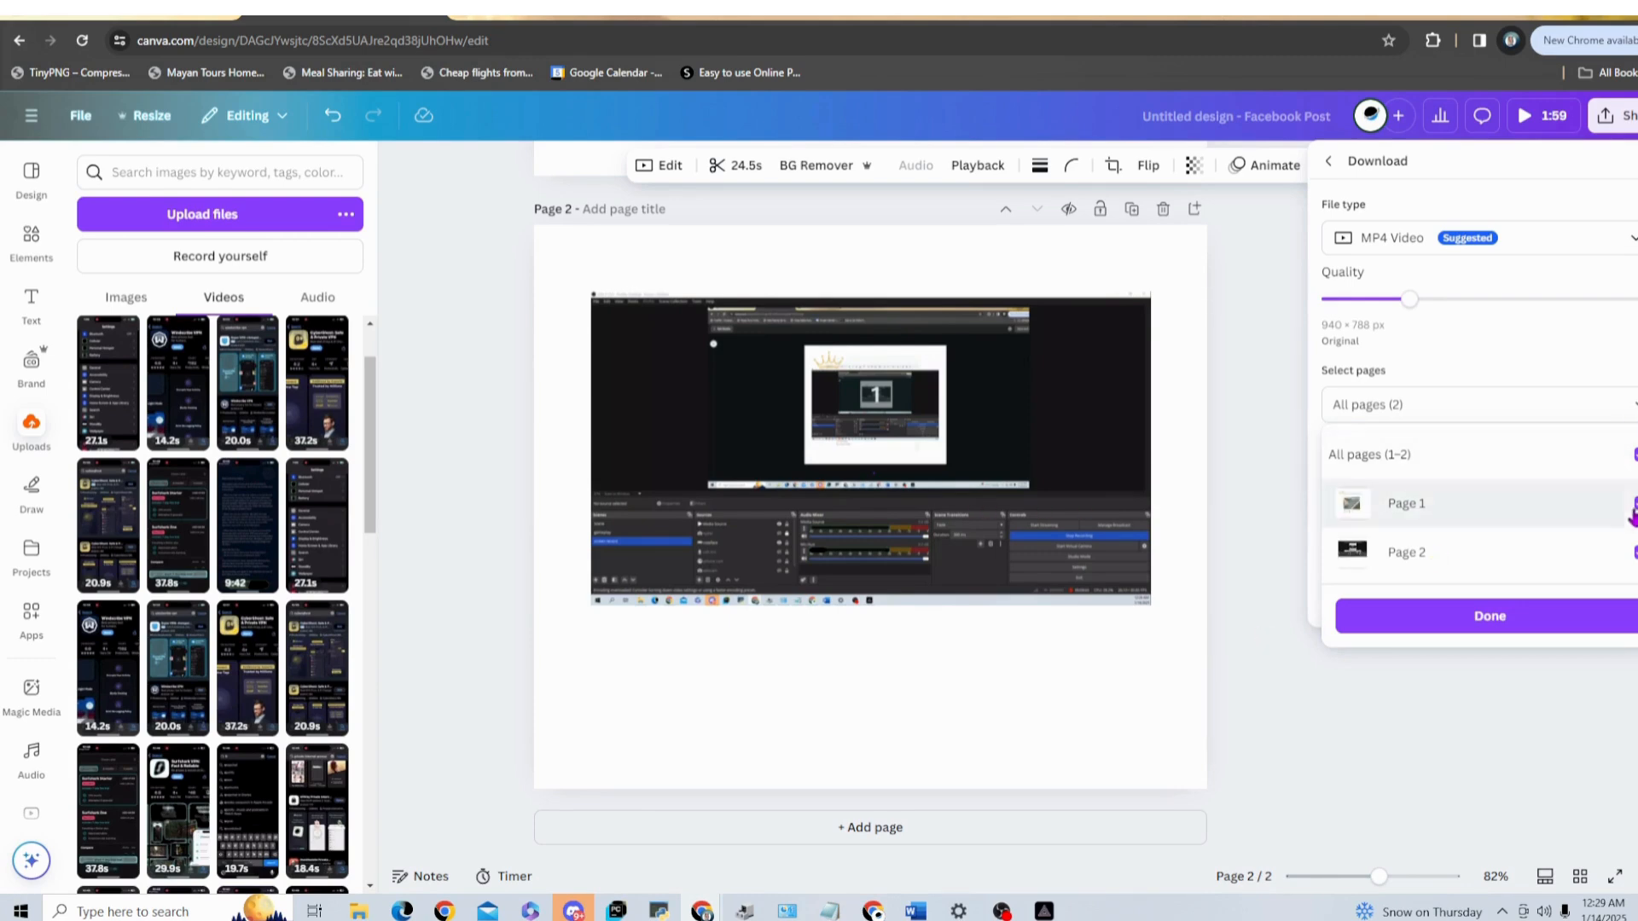
pyautogui.click(1633, 503)
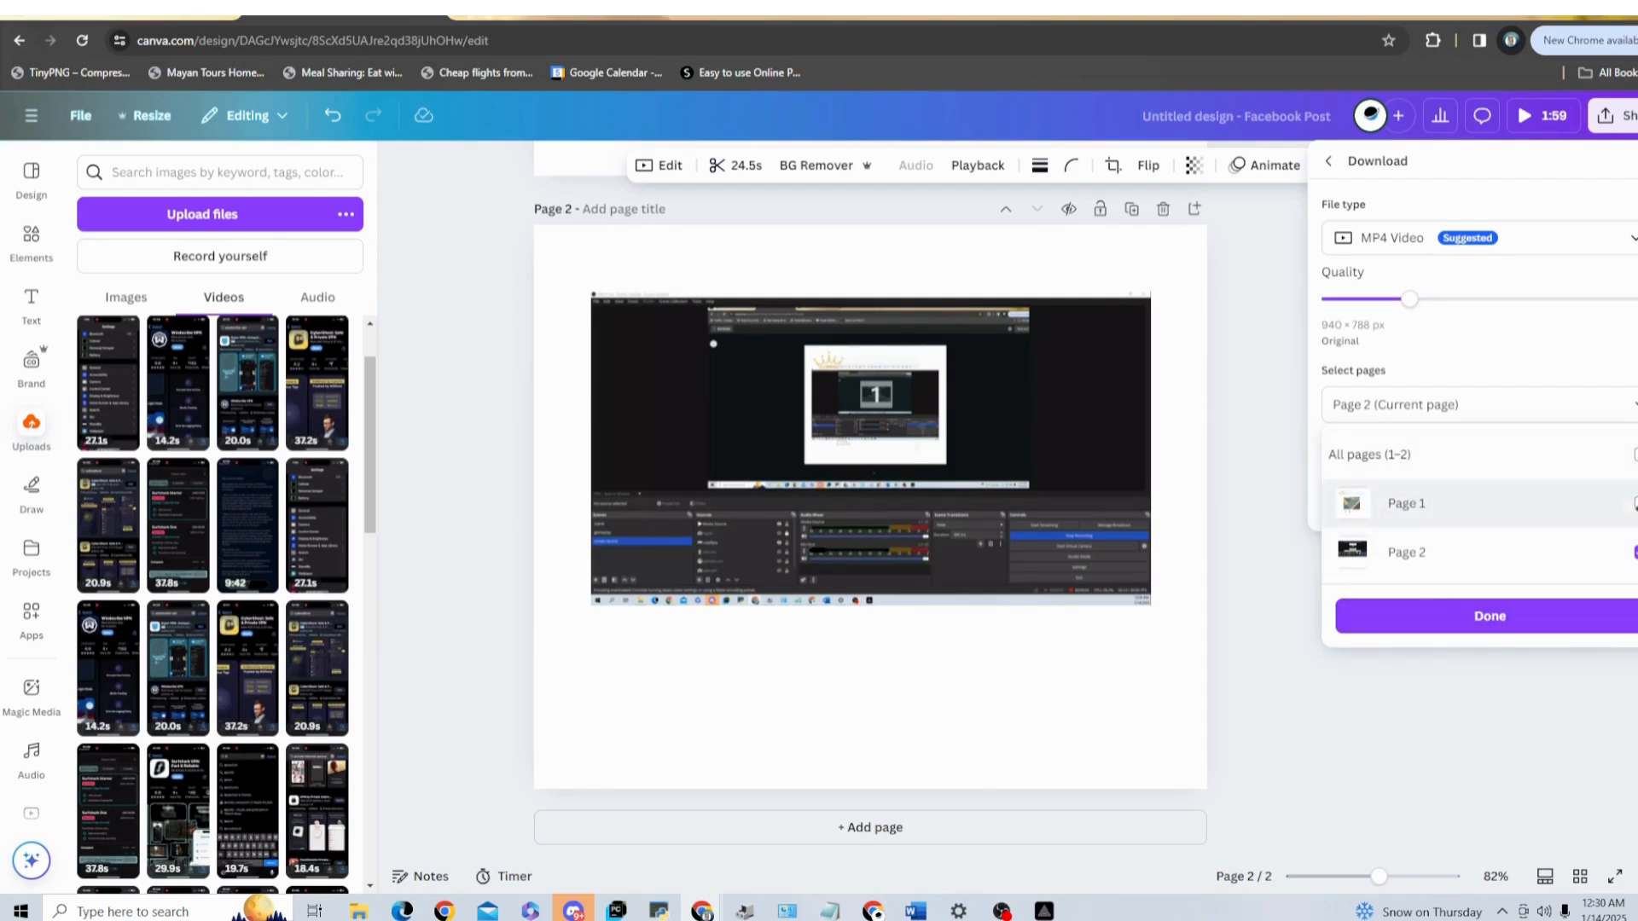
pyautogui.click(1635, 504)
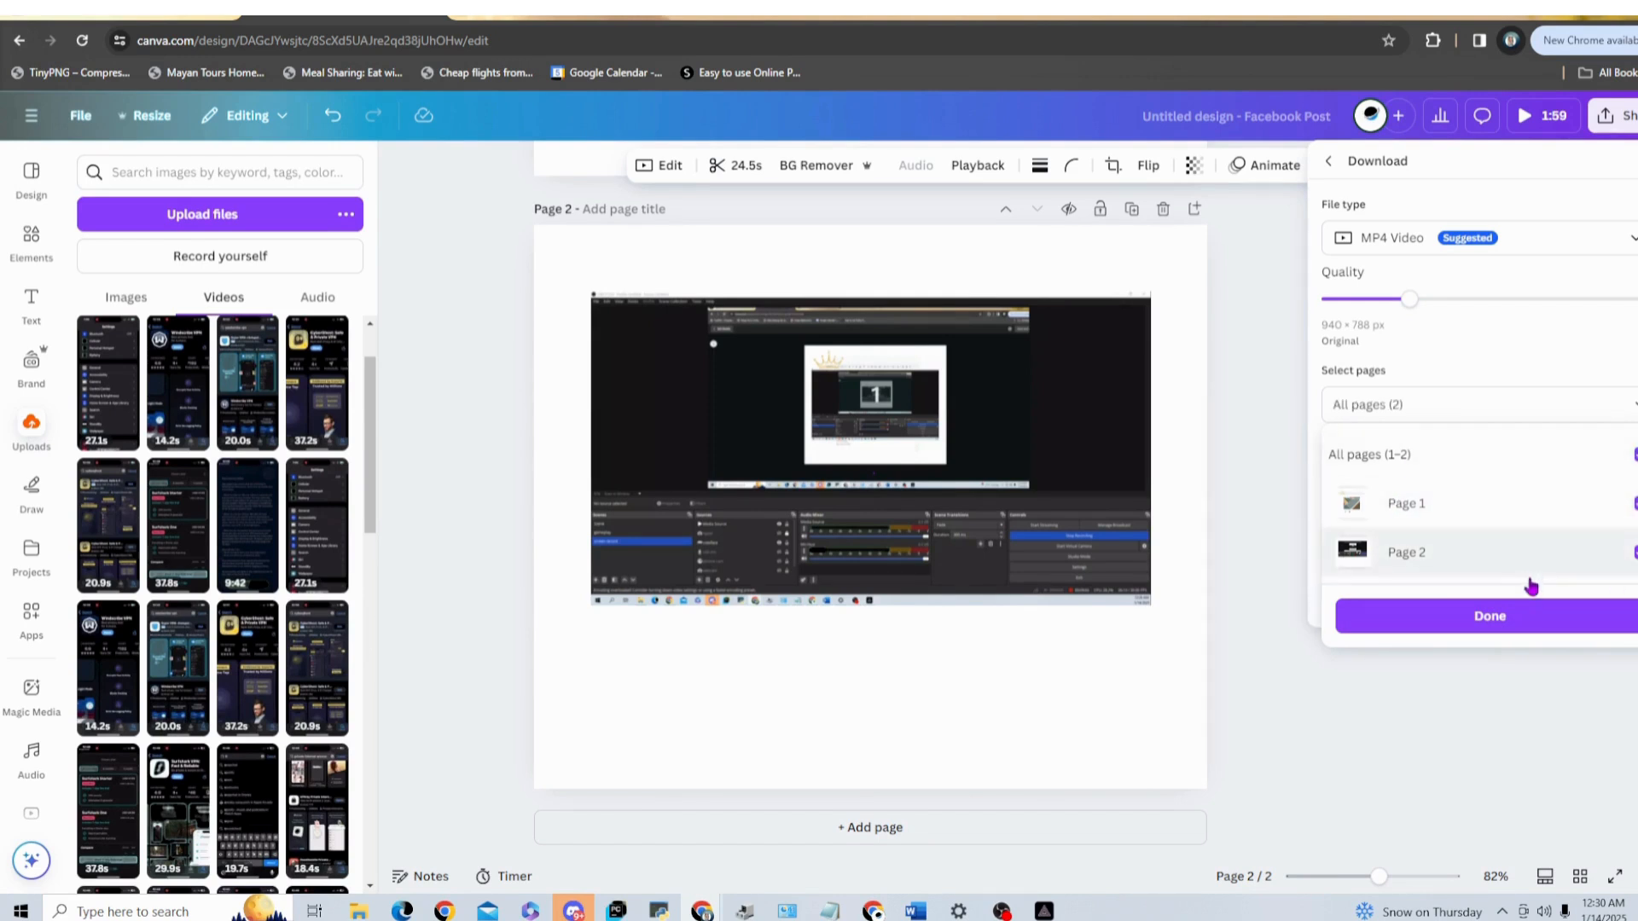
pyautogui.click(1498, 627)
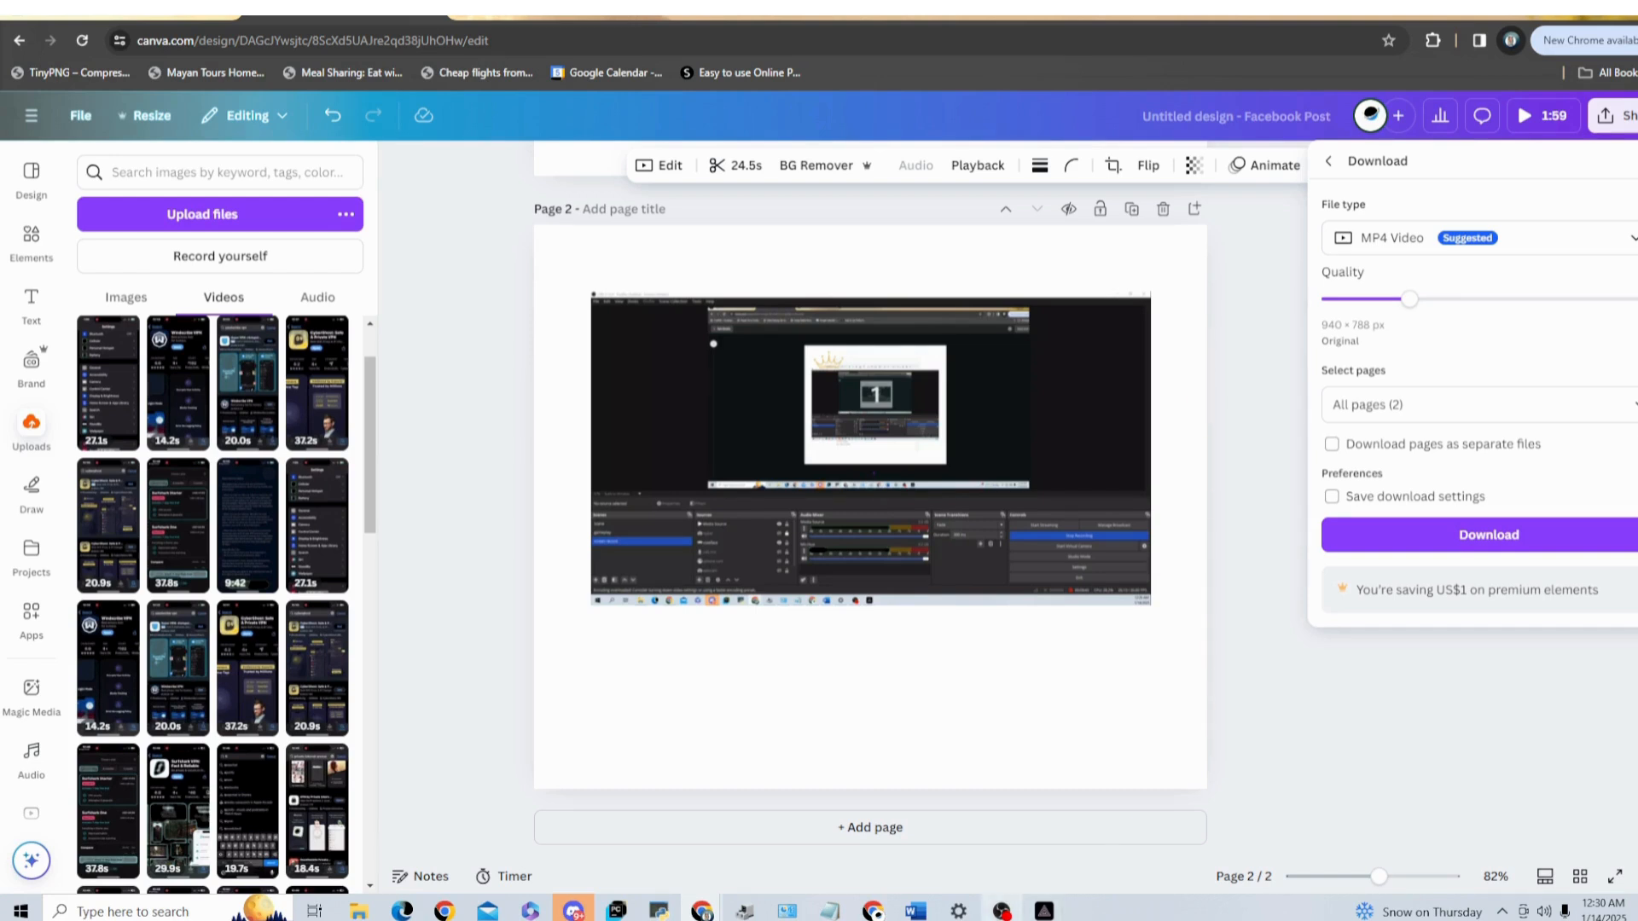
pyautogui.moveTo(1044, 911)
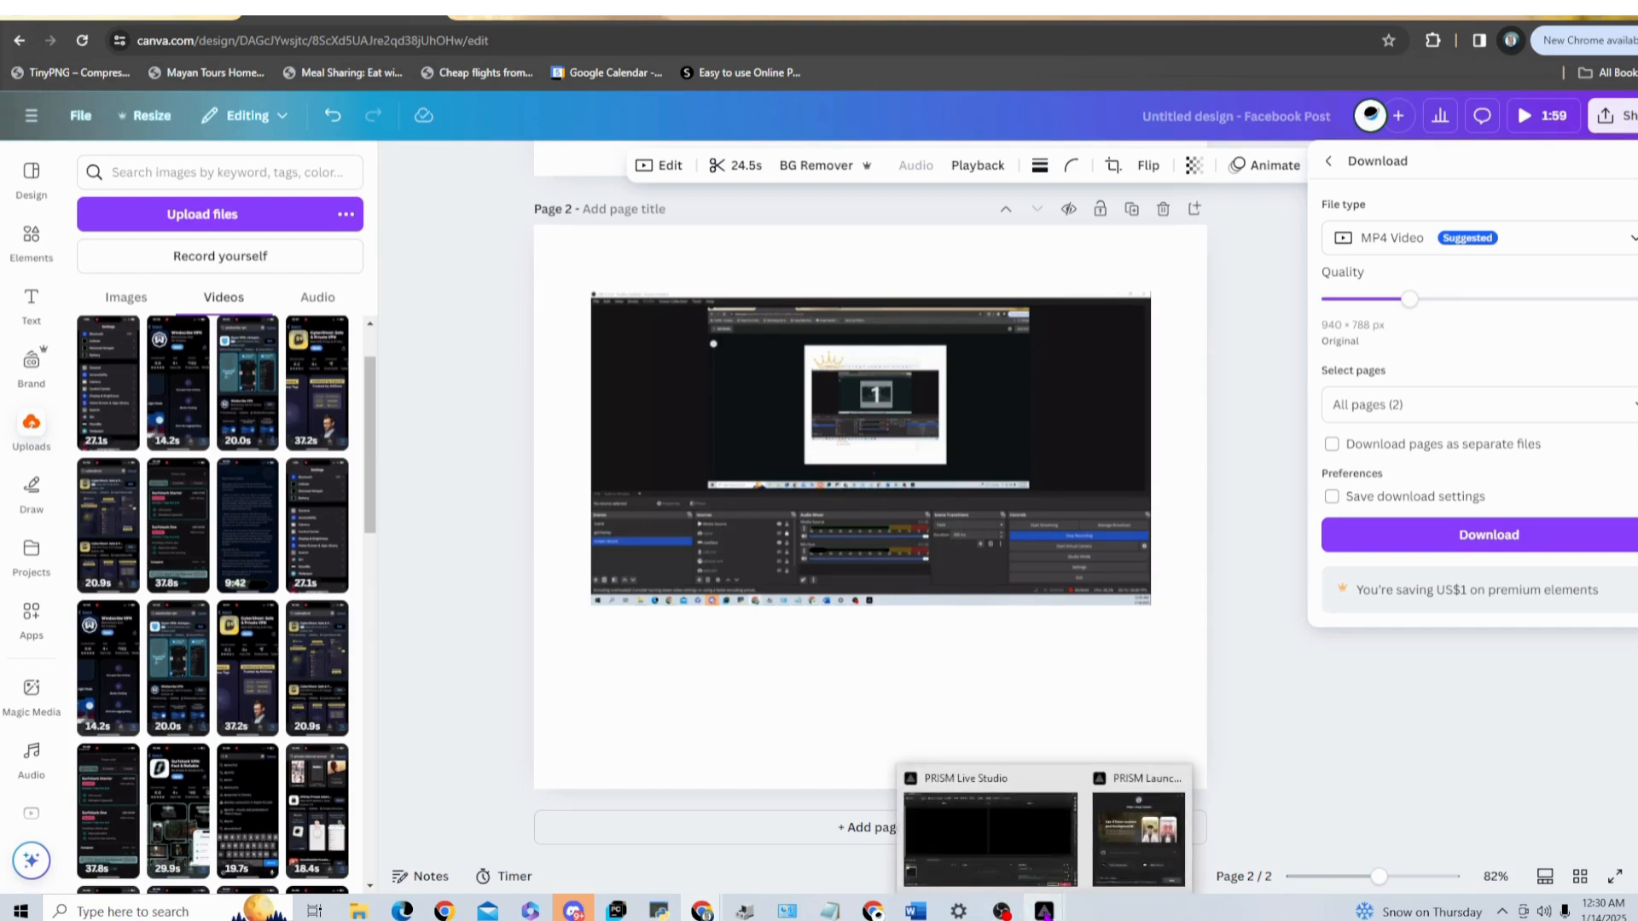